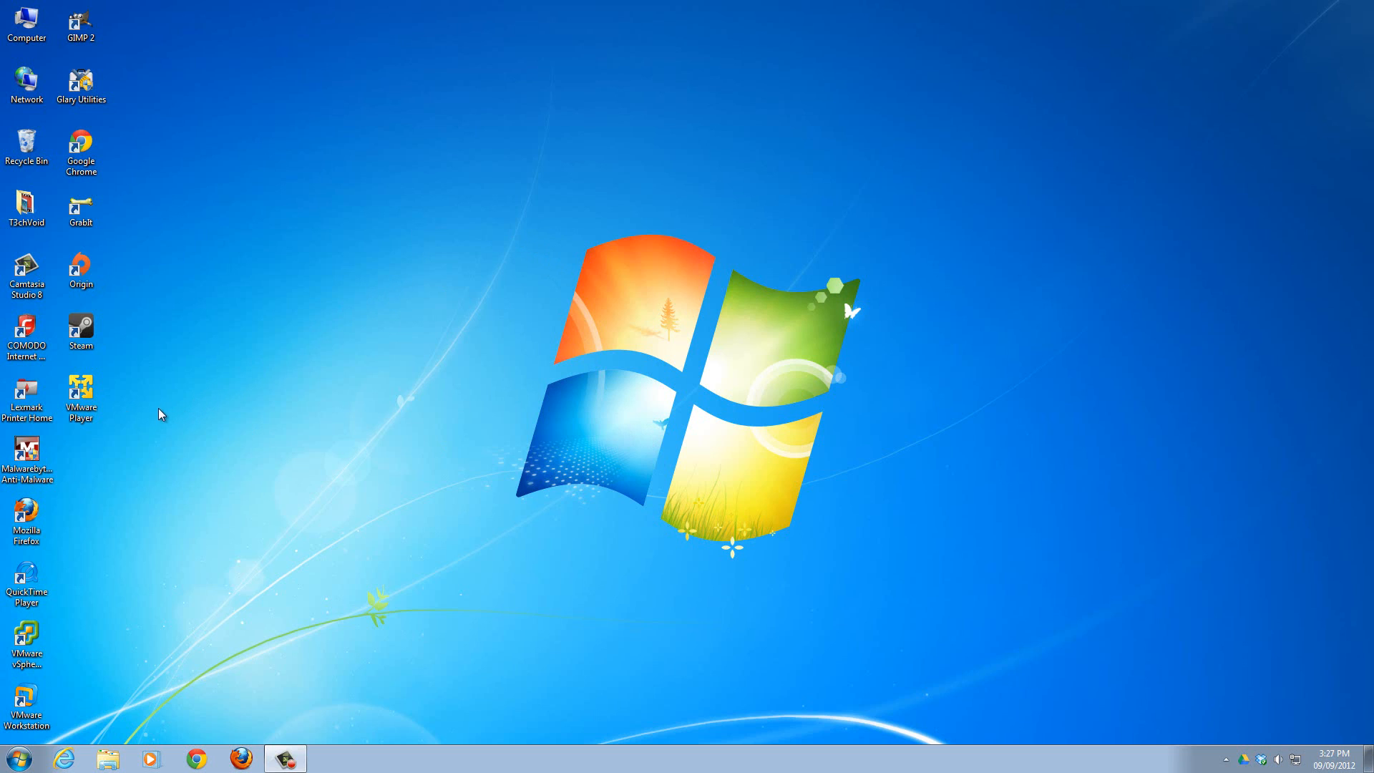
Open VMware Player and delete the existing Windows 8 T3chvoid virtual machine from disk.
double_click(85, 401)
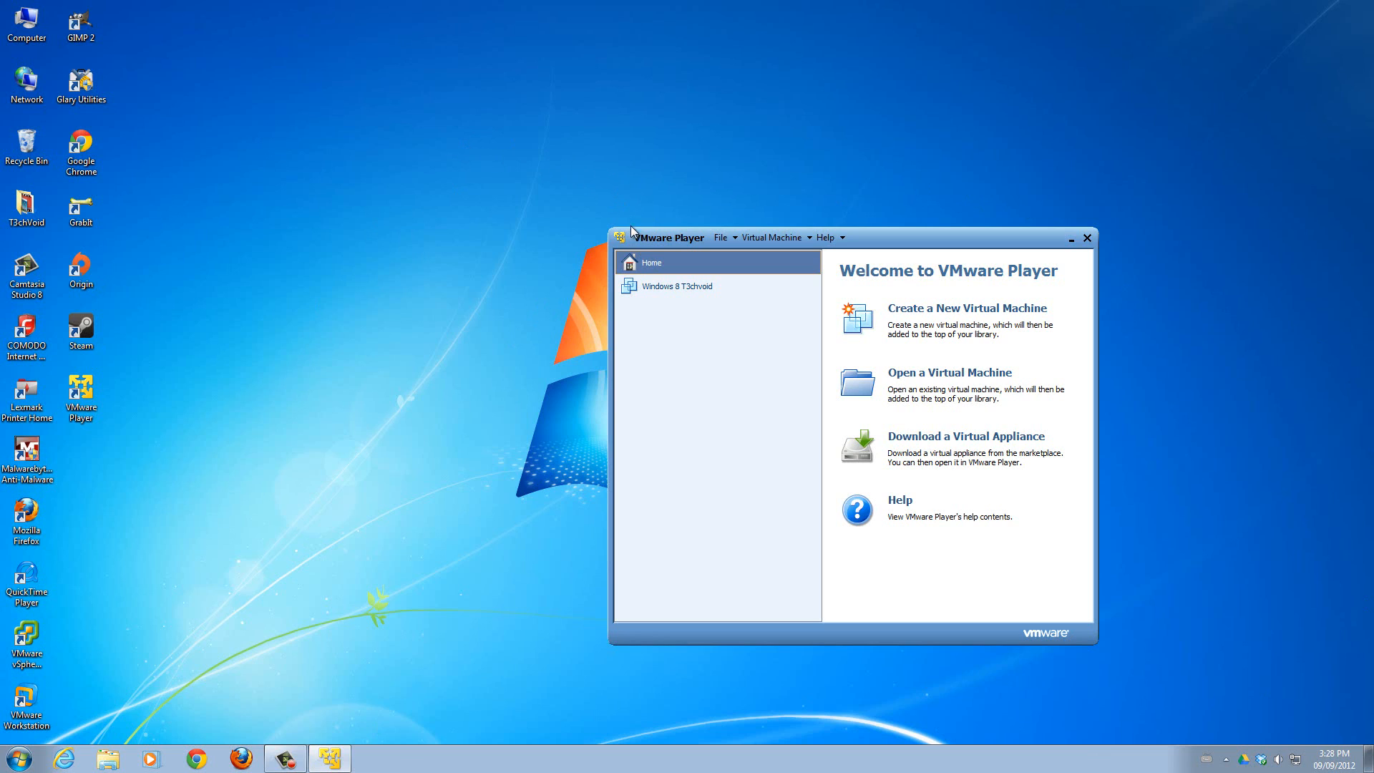
right_click(671, 289)
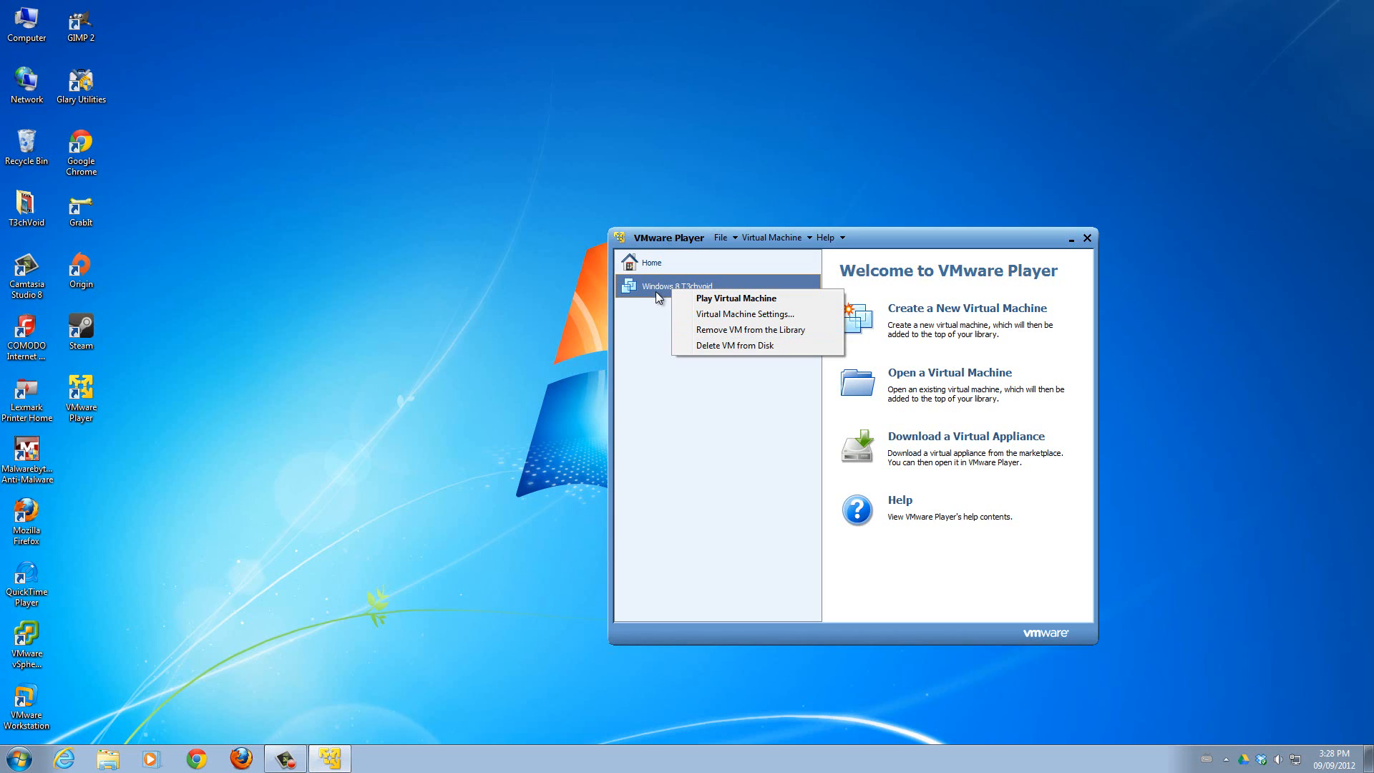
click(739, 346)
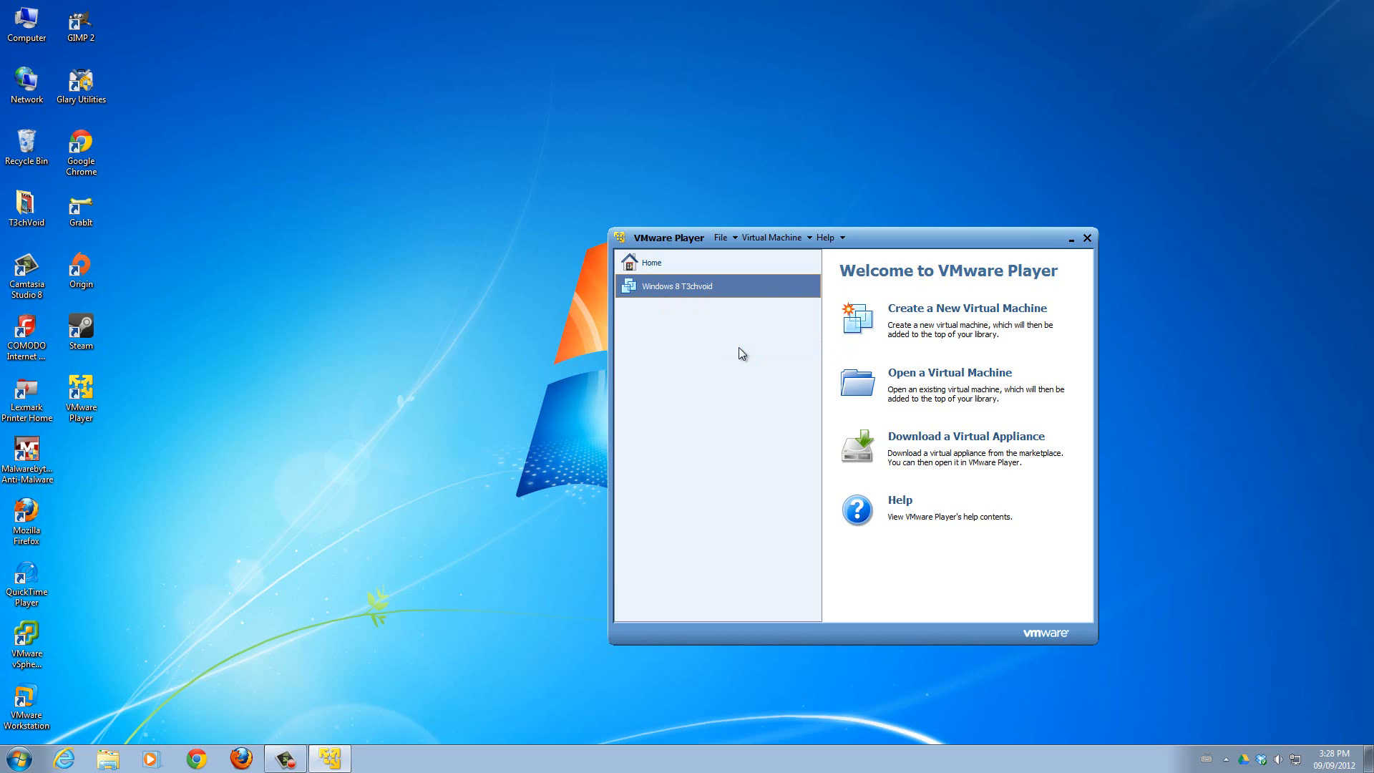
click(848, 484)
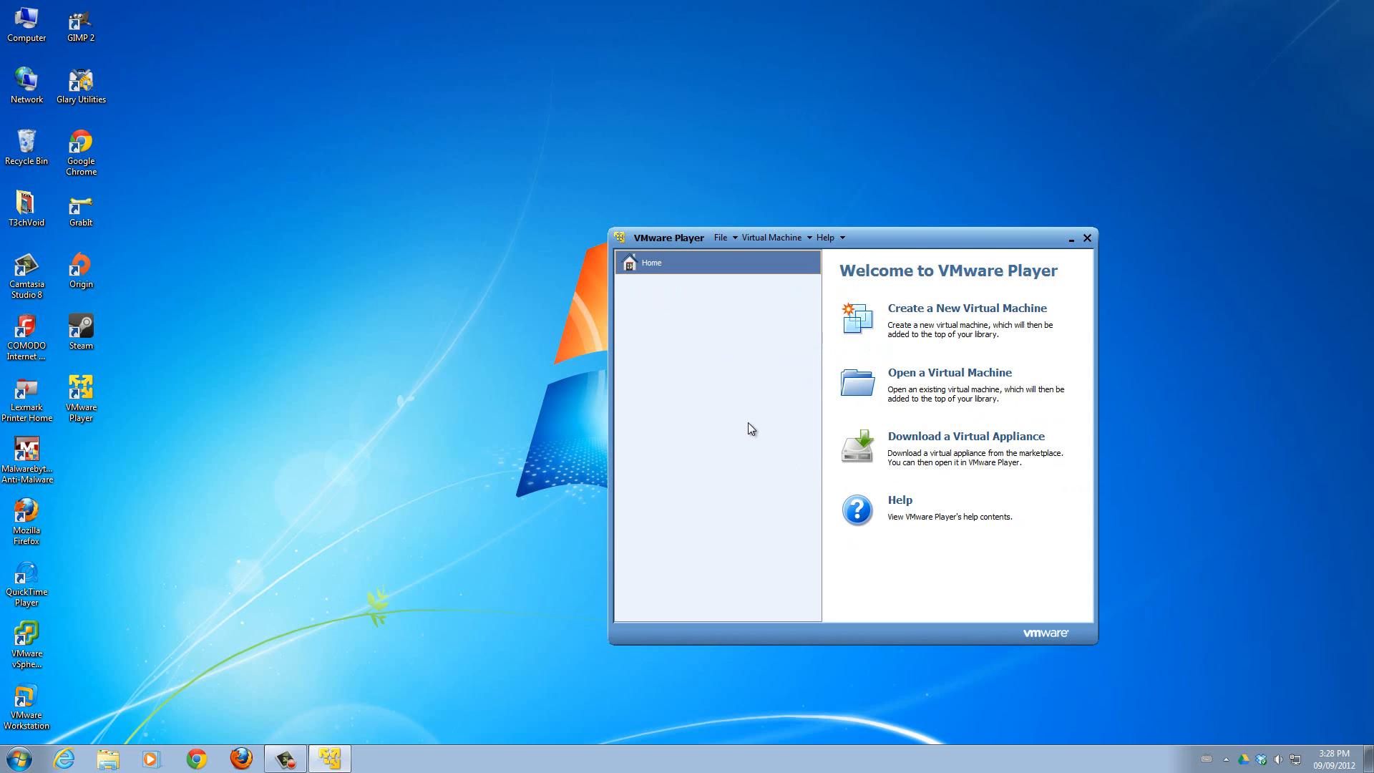
drag(913, 230, 759, 191)
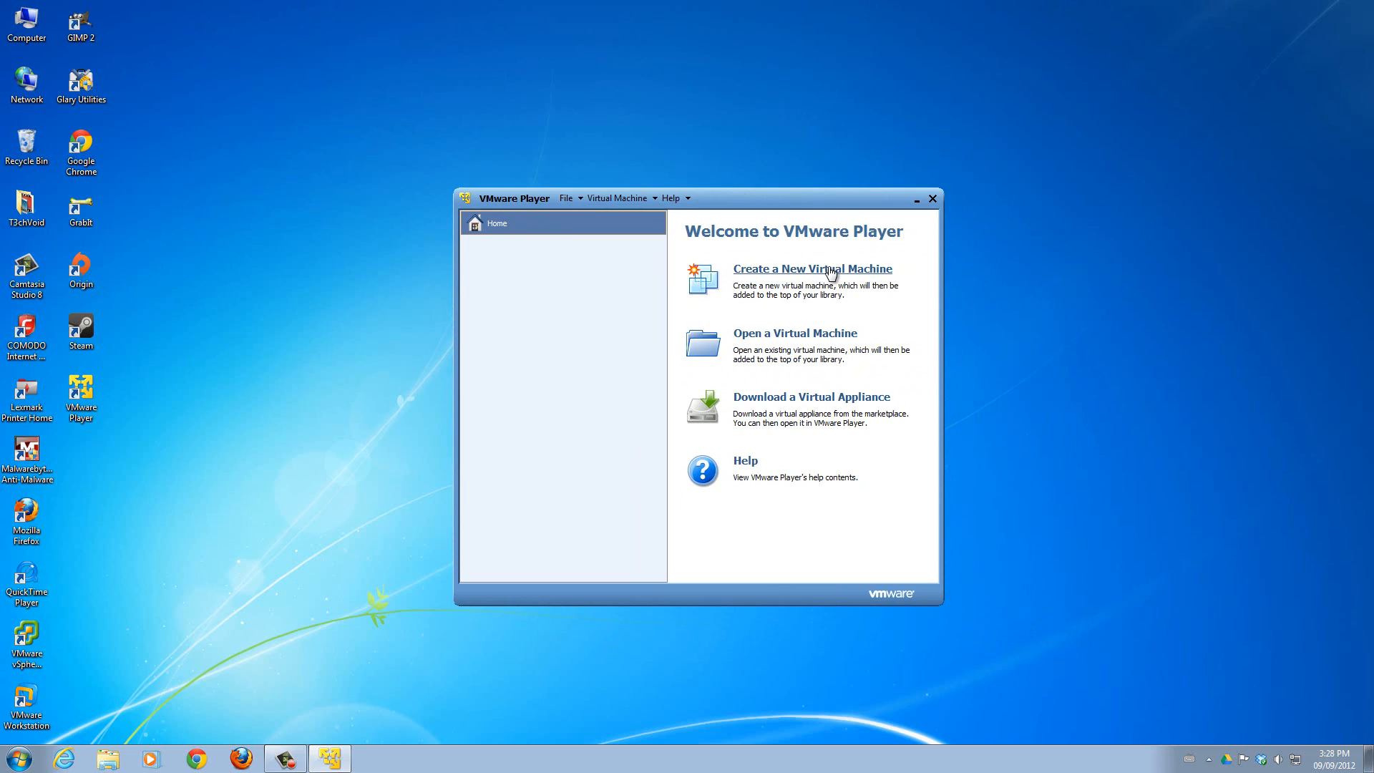
Start a new virtual machine with the operating system installed later, using Microsoft Windows as guest and Windows 7 as version.
click(832, 272)
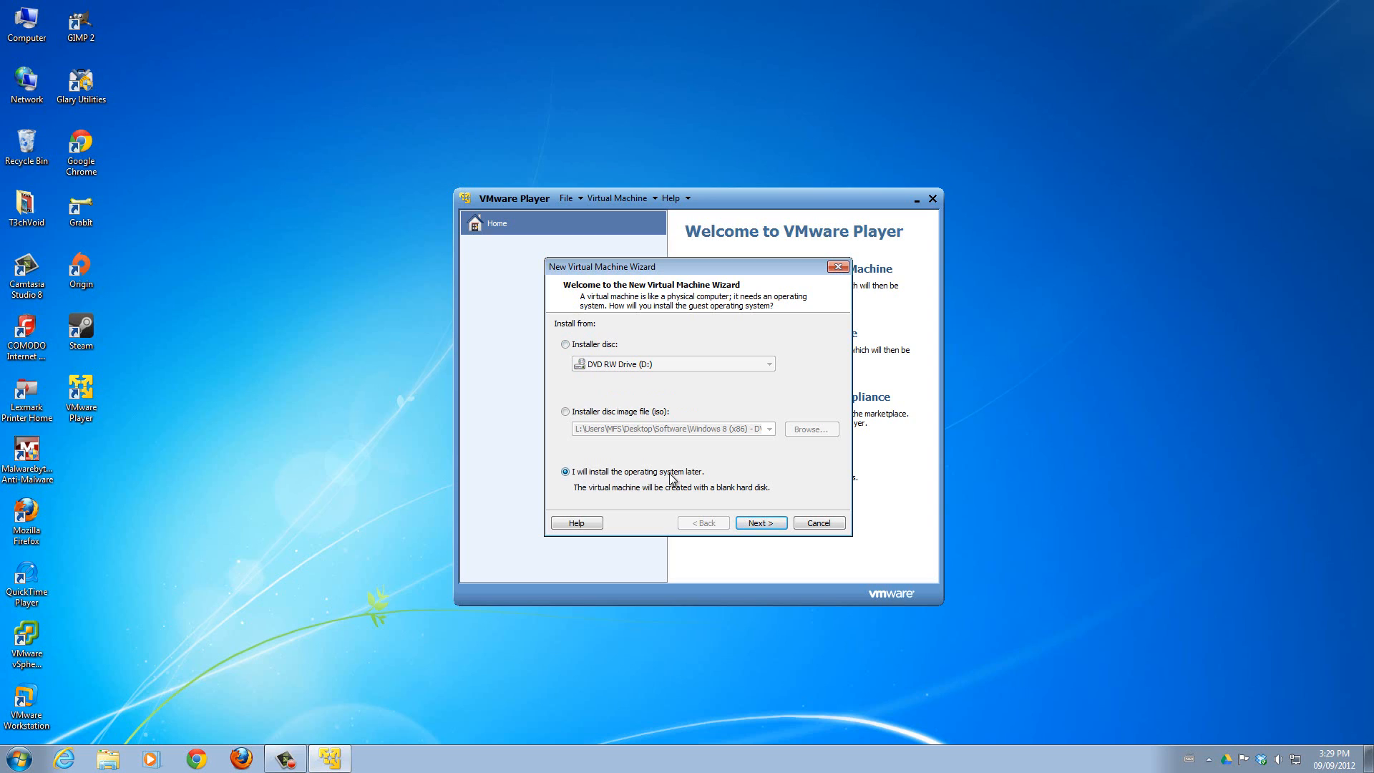
click(758, 523)
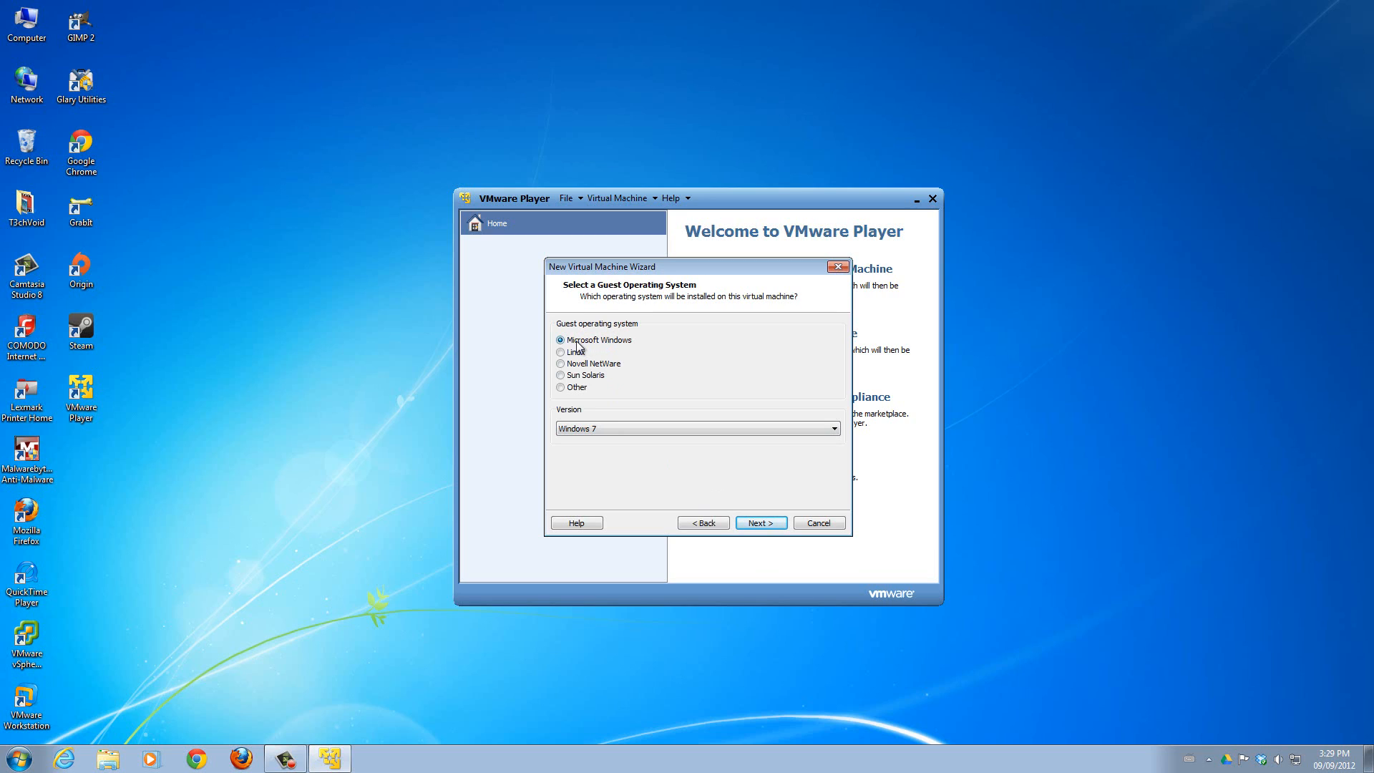
click(612, 427)
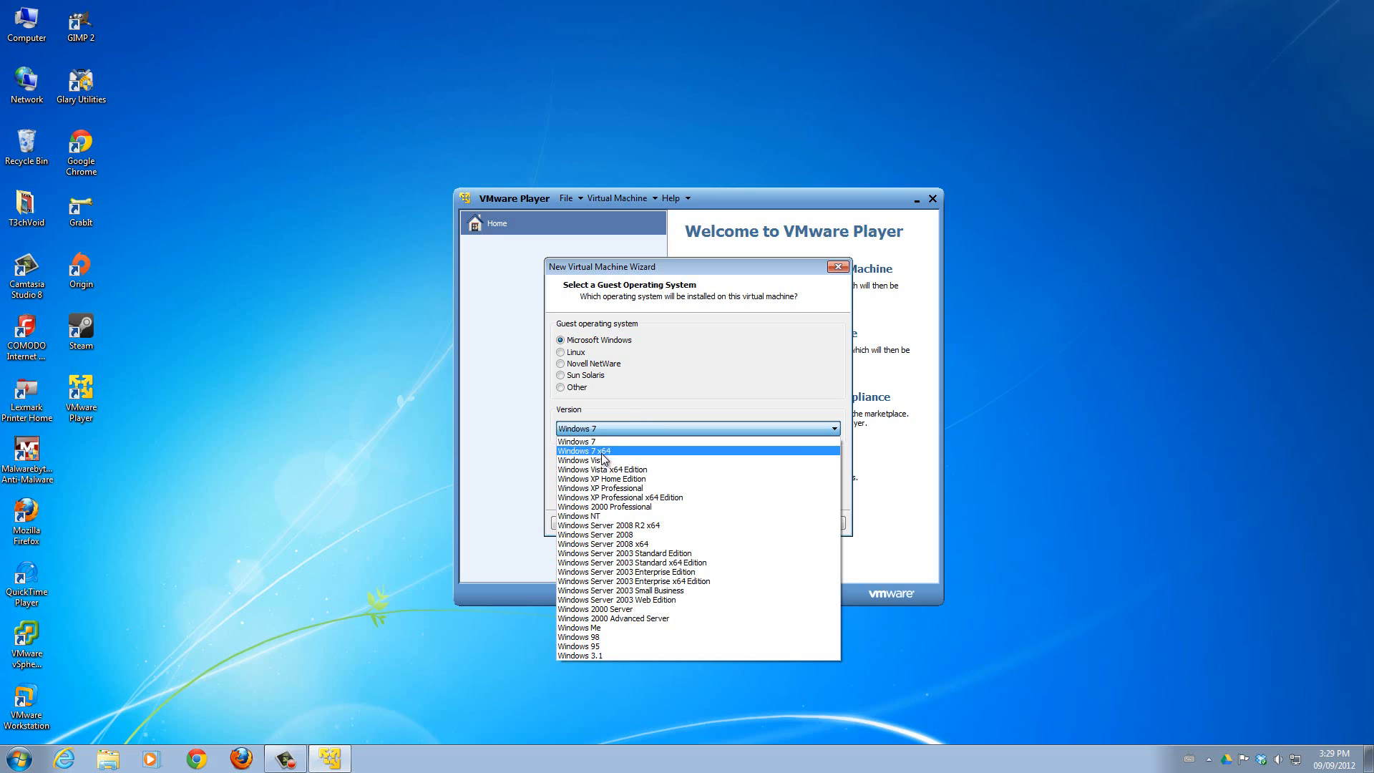
click(622, 402)
click(621, 429)
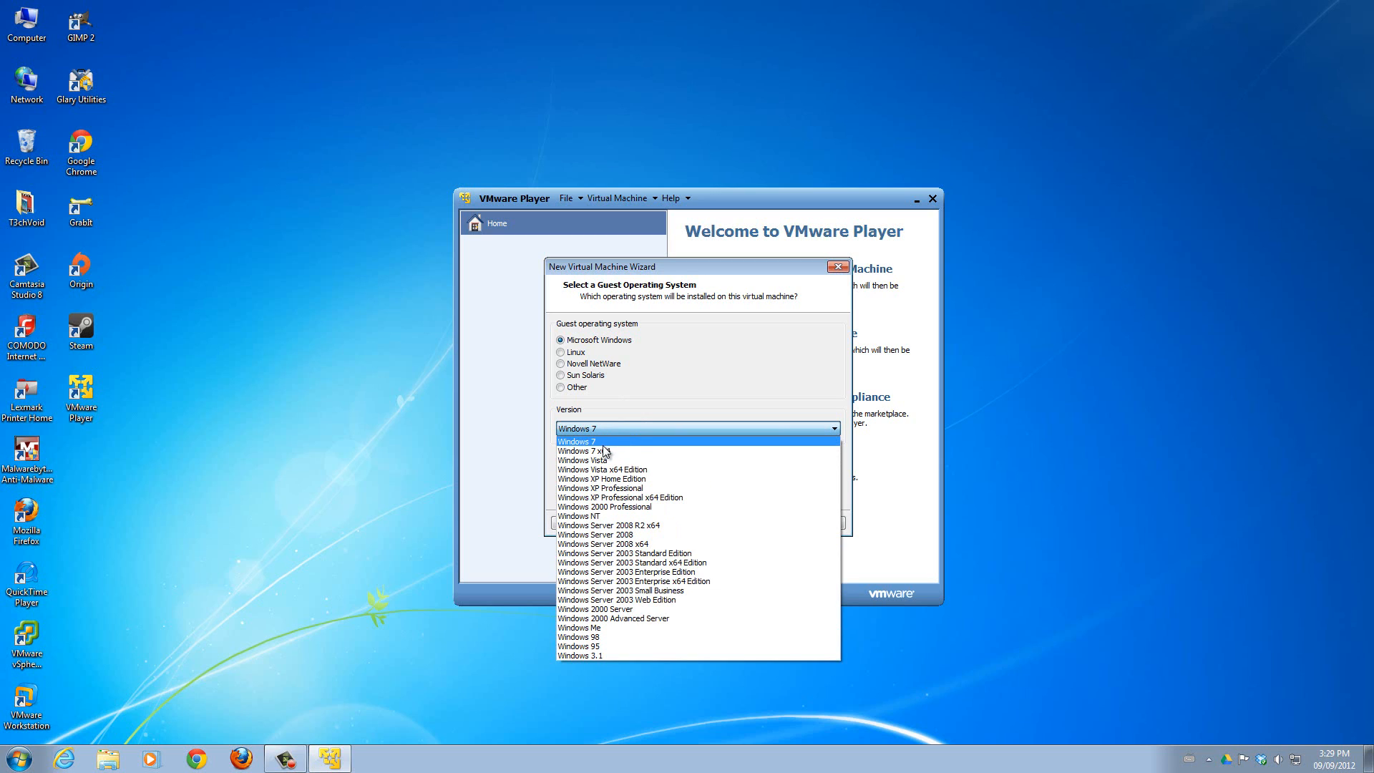
click(598, 443)
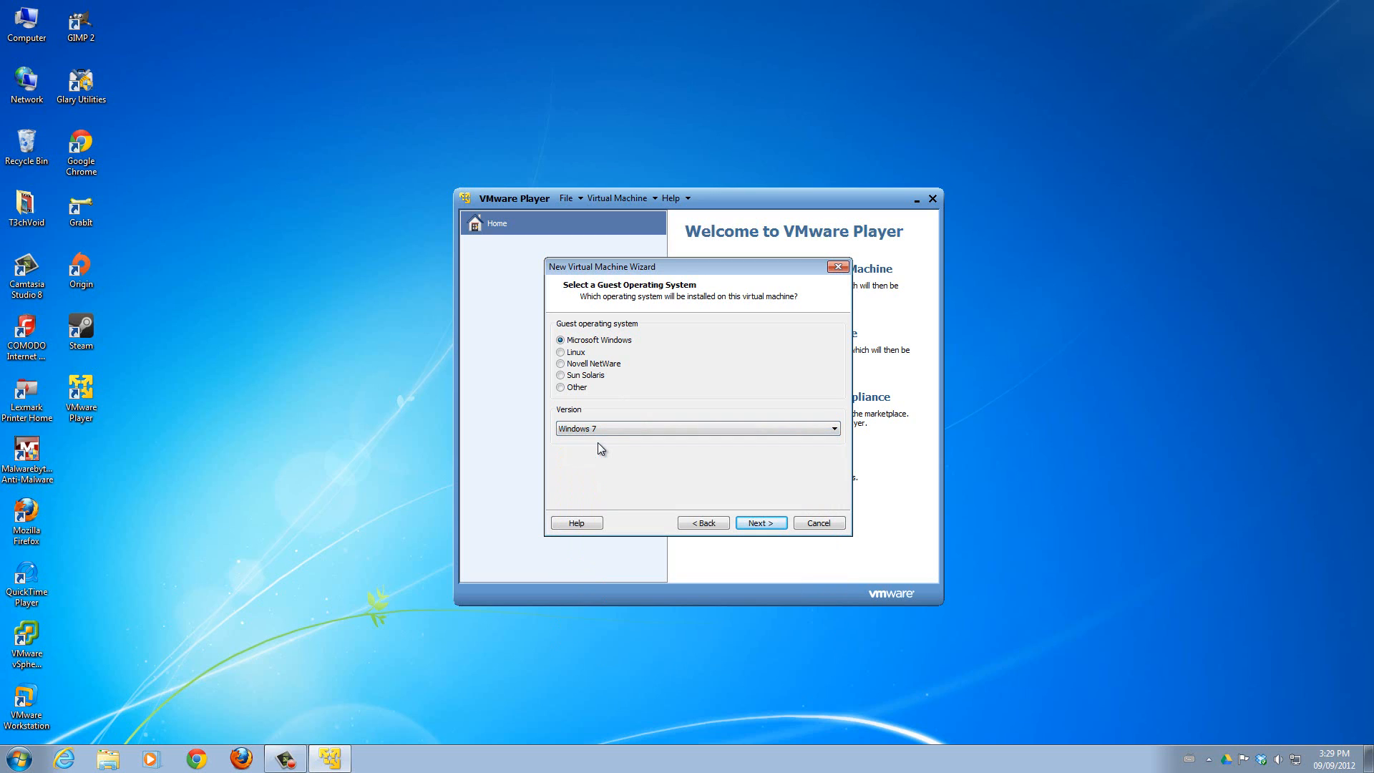
click(758, 525)
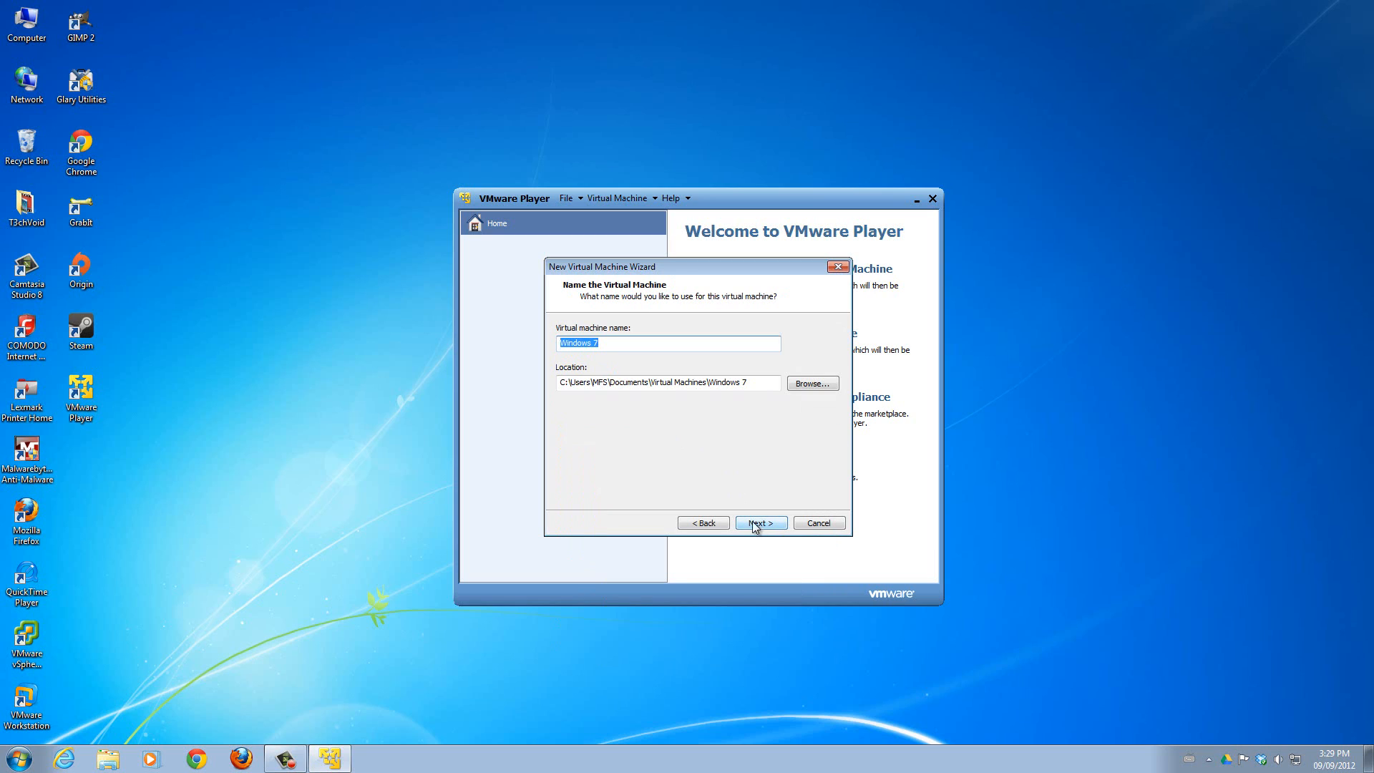
Name the new virtual machine "Windows 8 VM", keeping its location in the Virtual Machines documents folder.
click(601, 343)
double_click(595, 347)
text(8 VM)
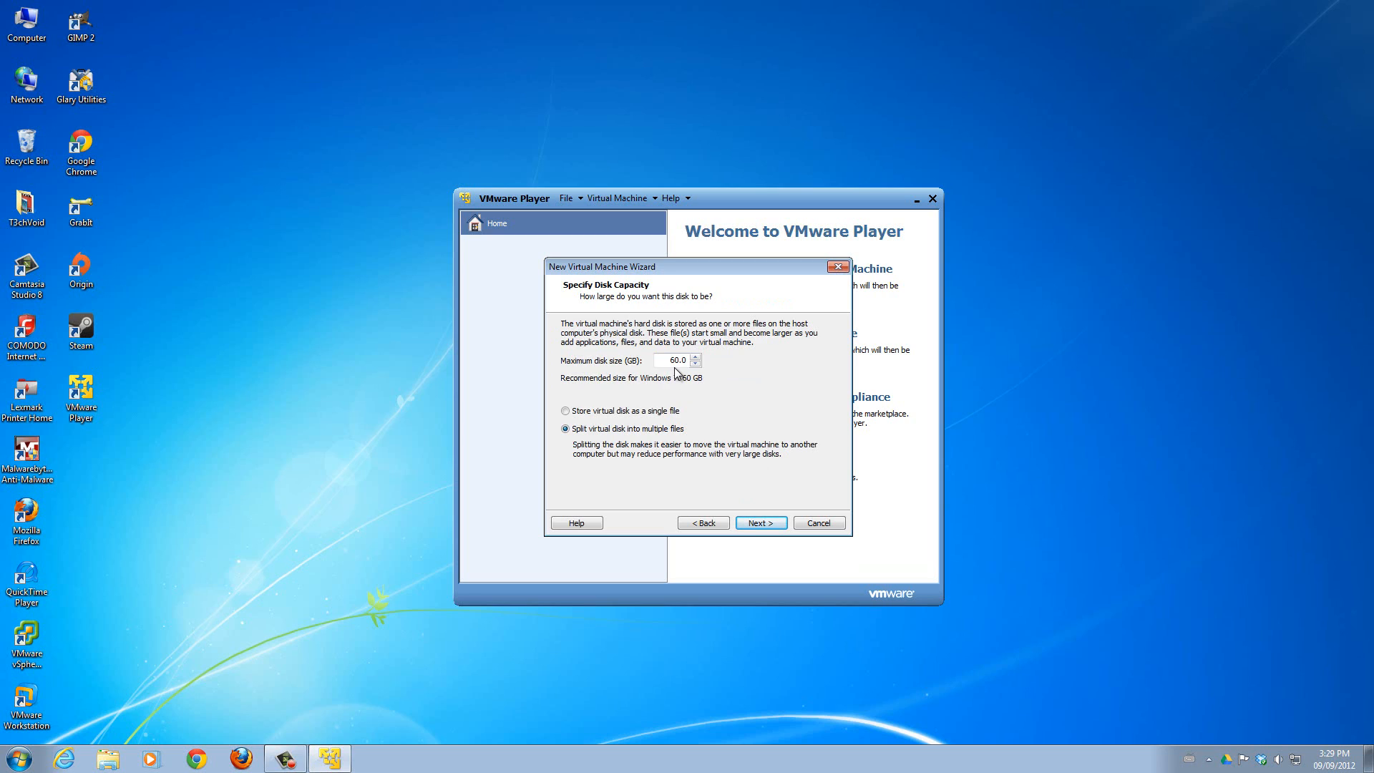
Specify a maximum disk size of 60 GB with the virtual disk split into multiple files.
drag(672, 360, 678, 360)
mouse_move(674, 360)
mouse_down()
mouse_move(686, 366)
mouse_move(671, 366)
mouse_up()
drag(671, 365, 685, 366)
text(50)
click(641, 411)
click(775, 530)
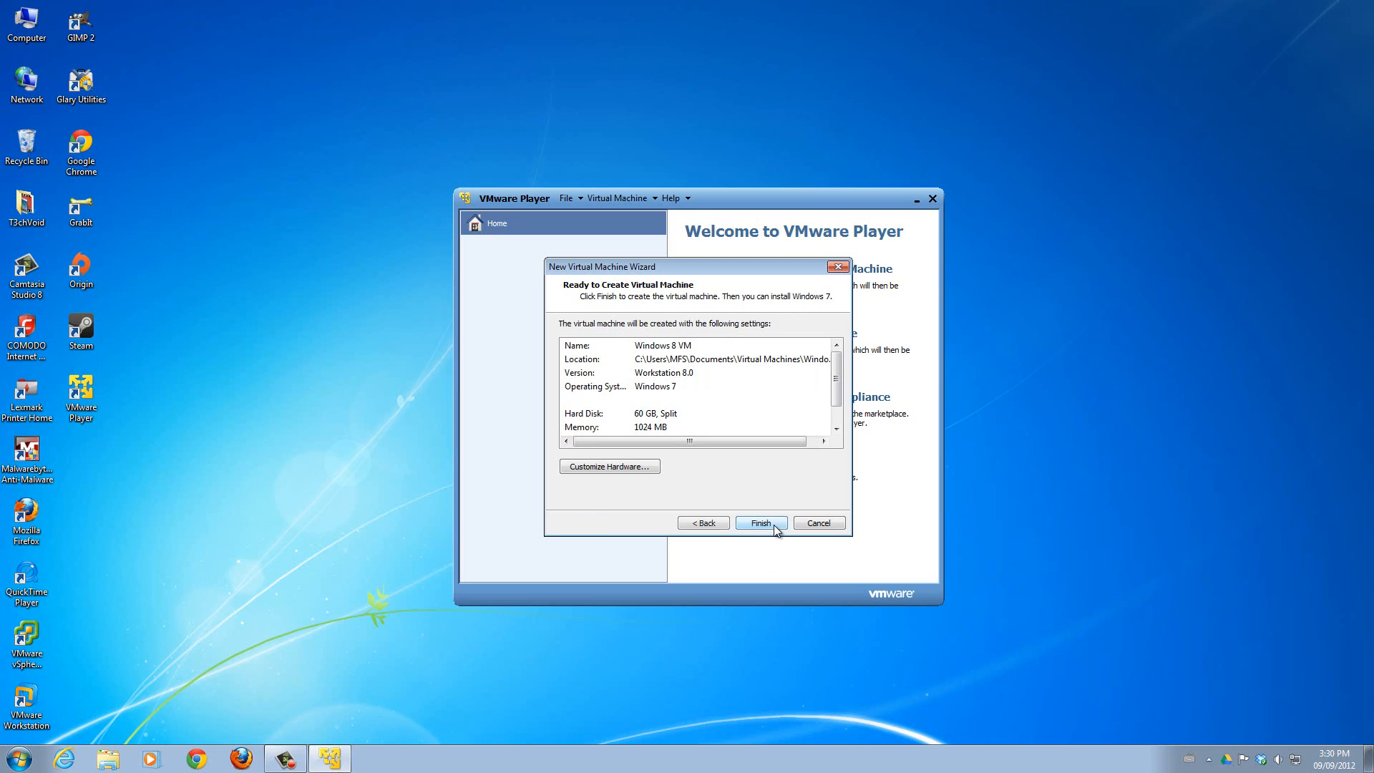
Review the settings summary and the memory and processor hardware, and finish creating the virtual machine.
drag(838, 394, 837, 427)
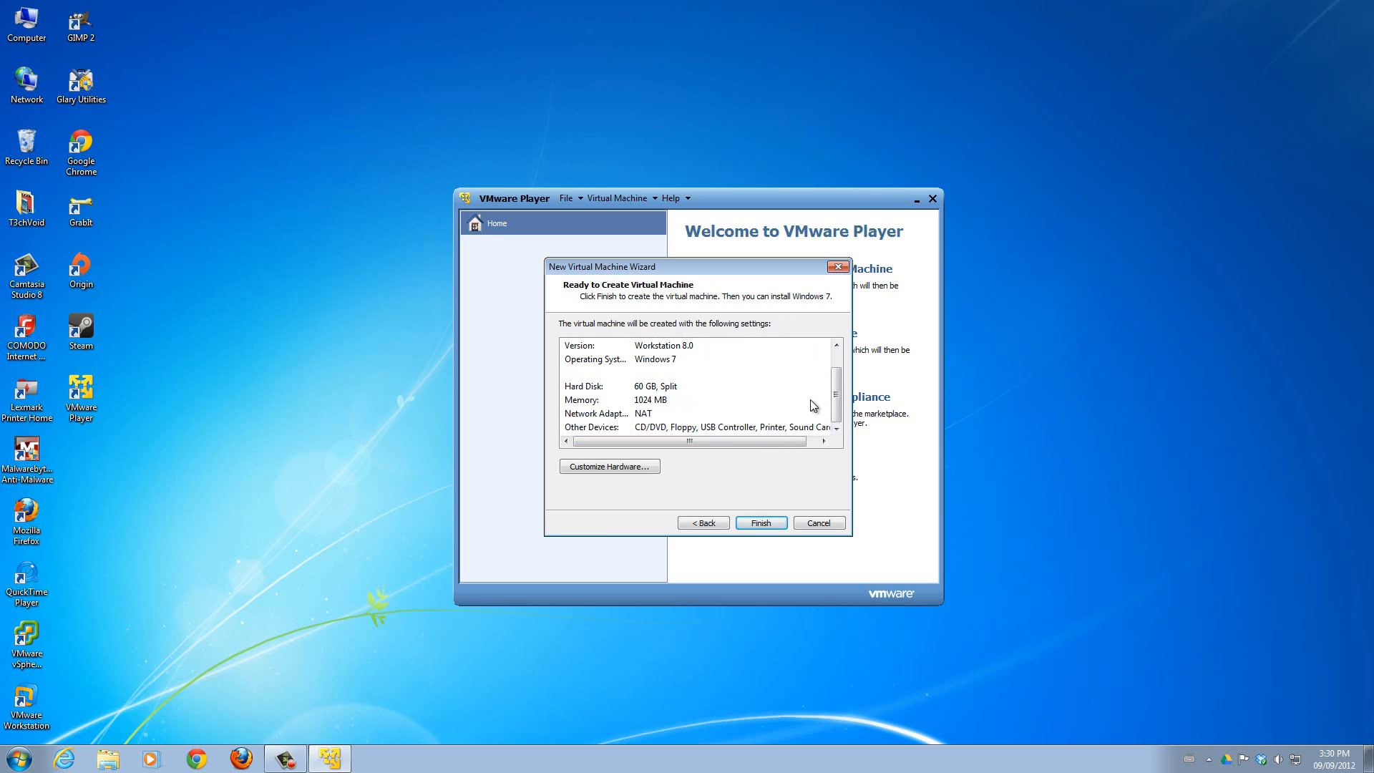
drag(836, 393, 846, 378)
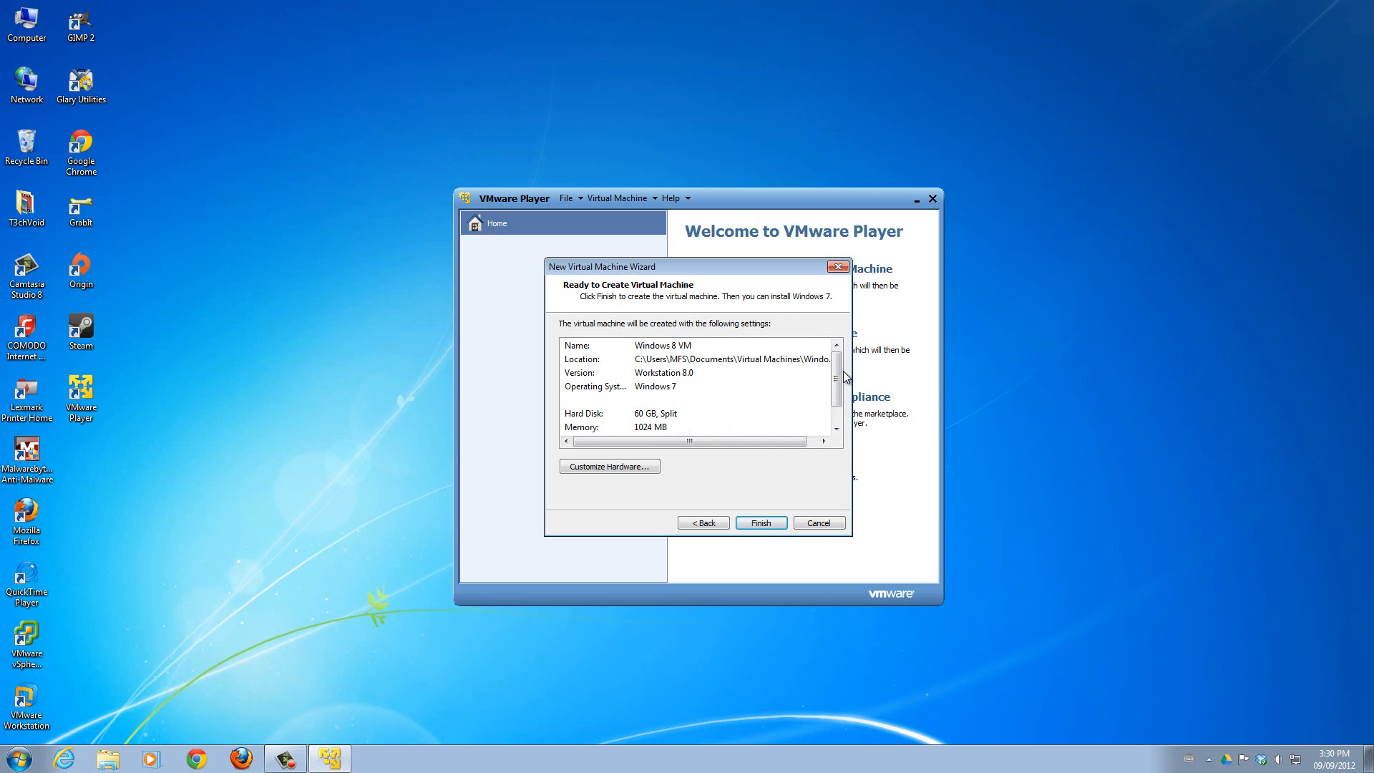
drag(836, 379, 836, 400)
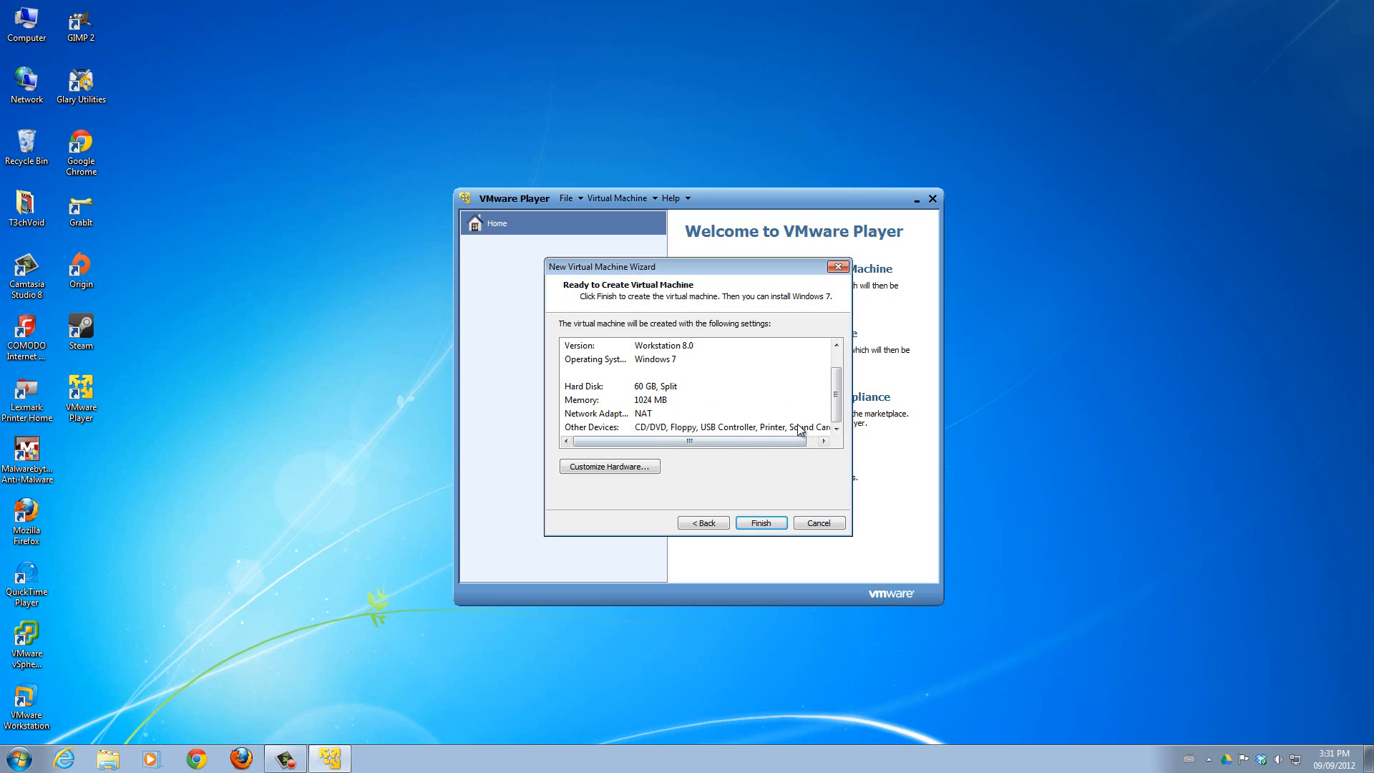
drag(837, 413, 838, 390)
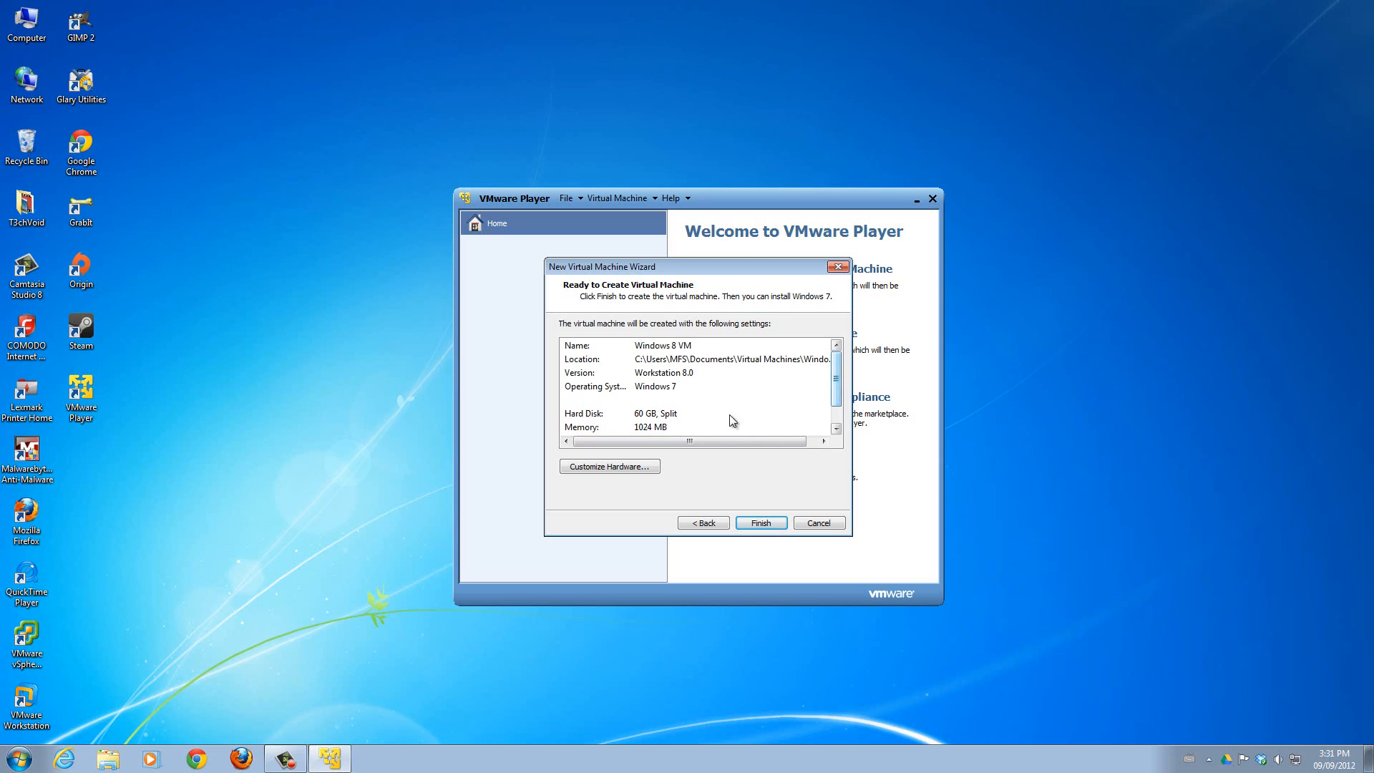
click(605, 476)
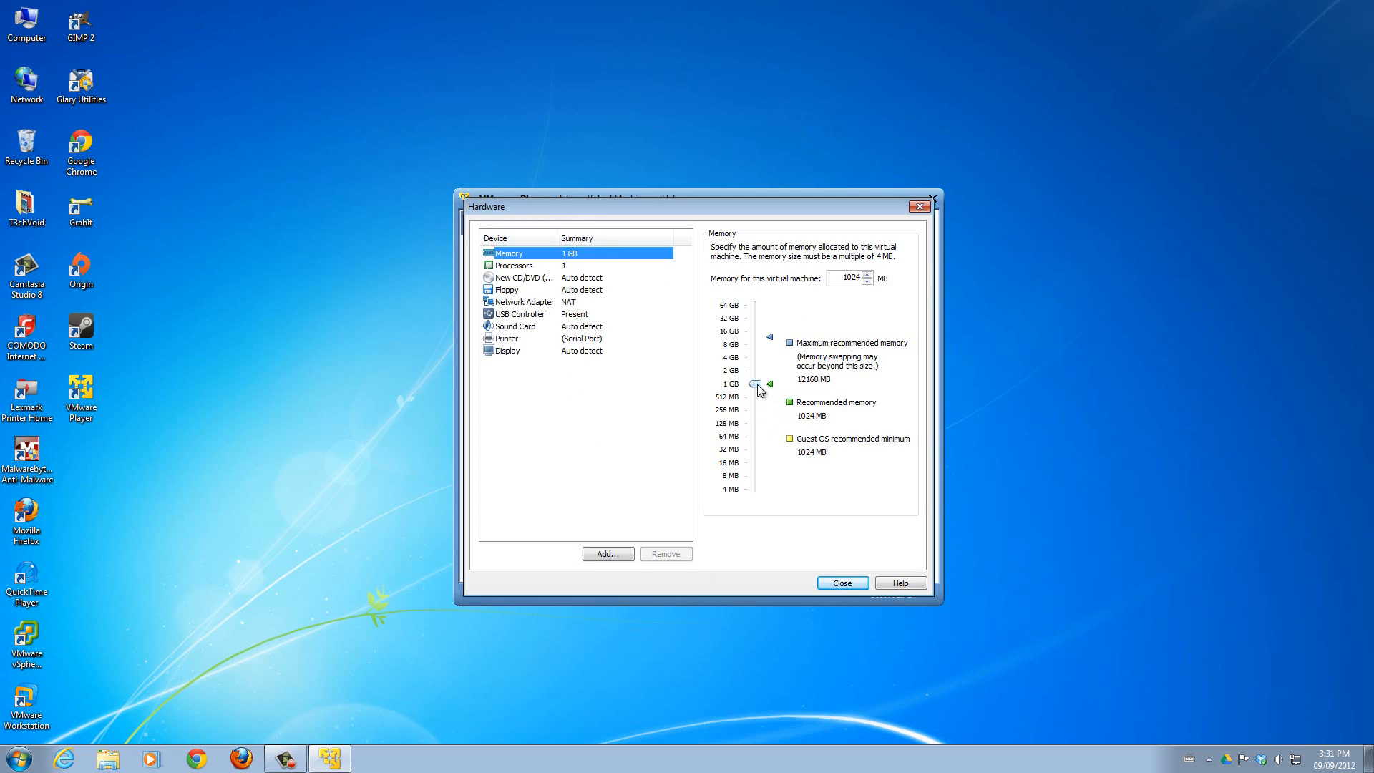
click(565, 266)
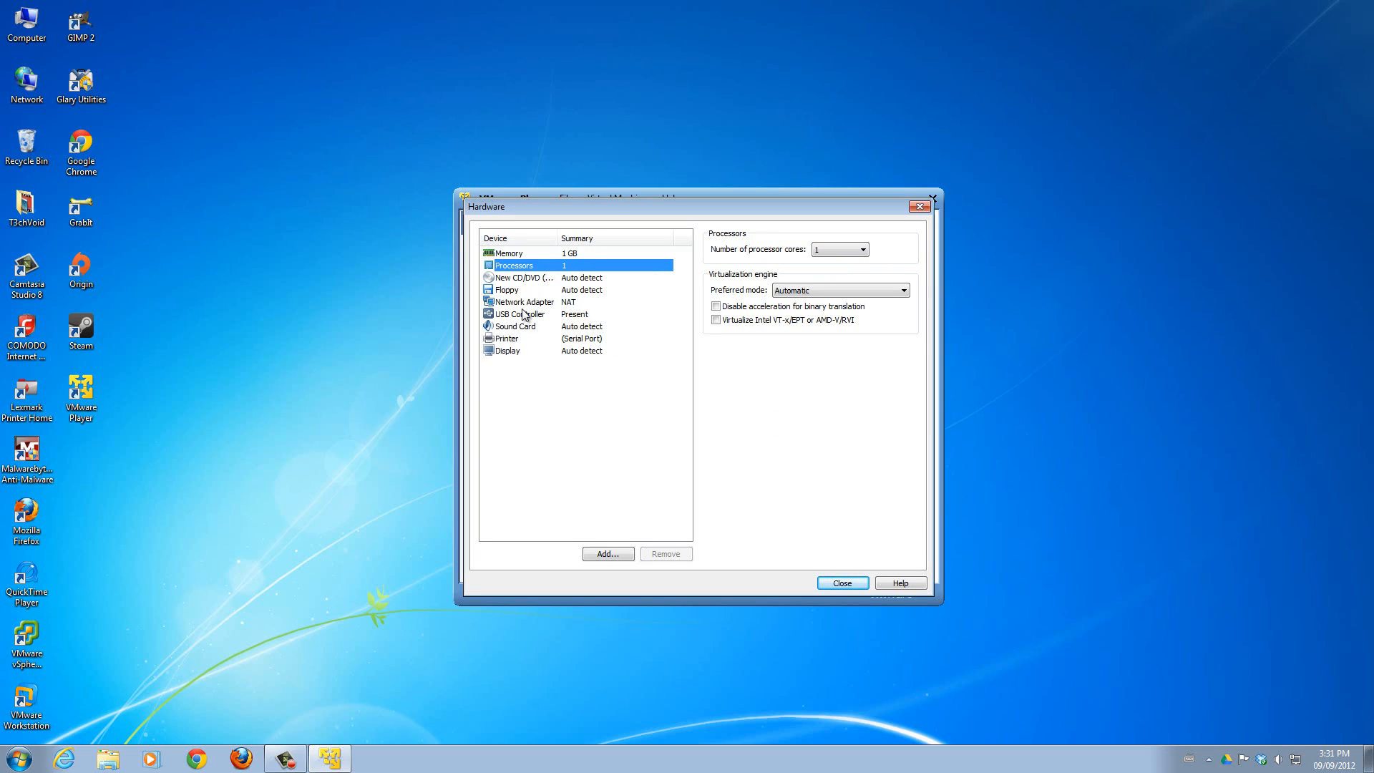
click(840, 583)
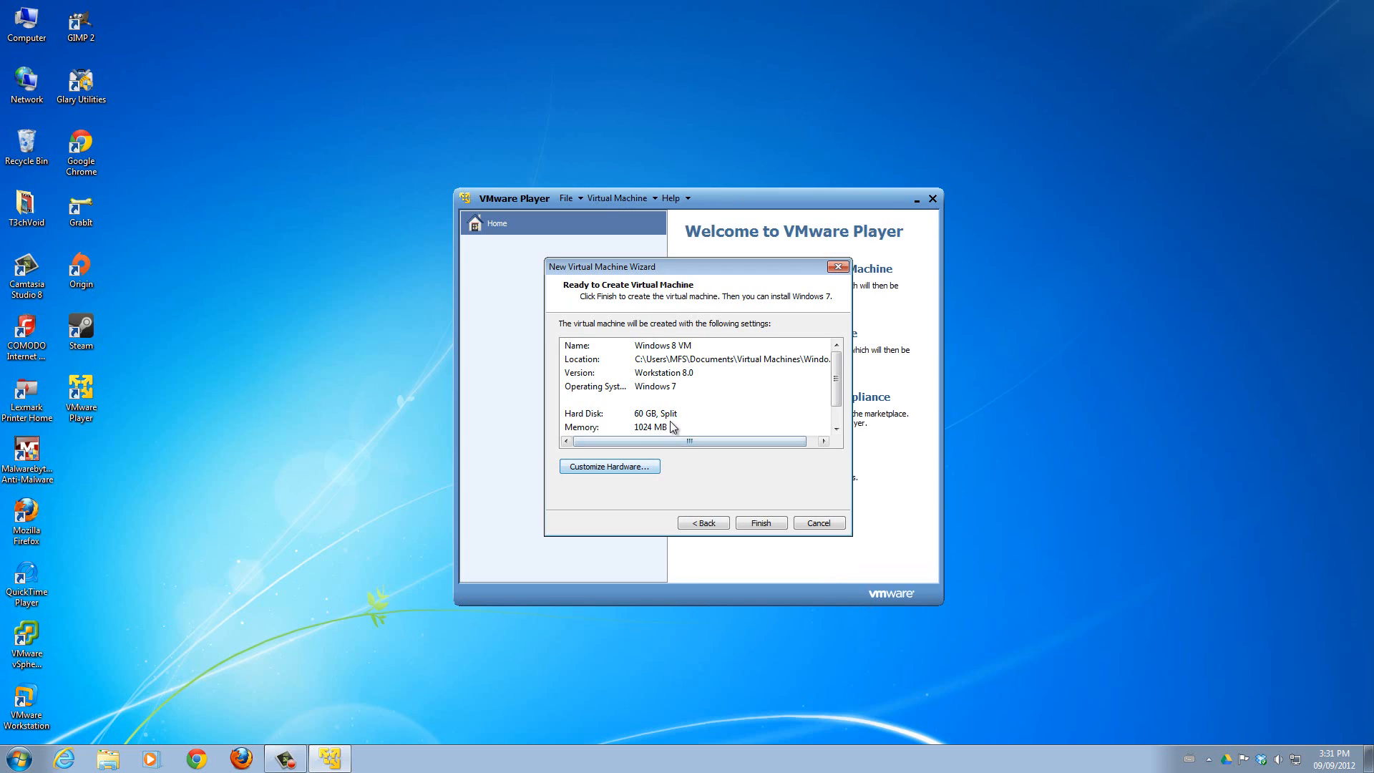
click(760, 523)
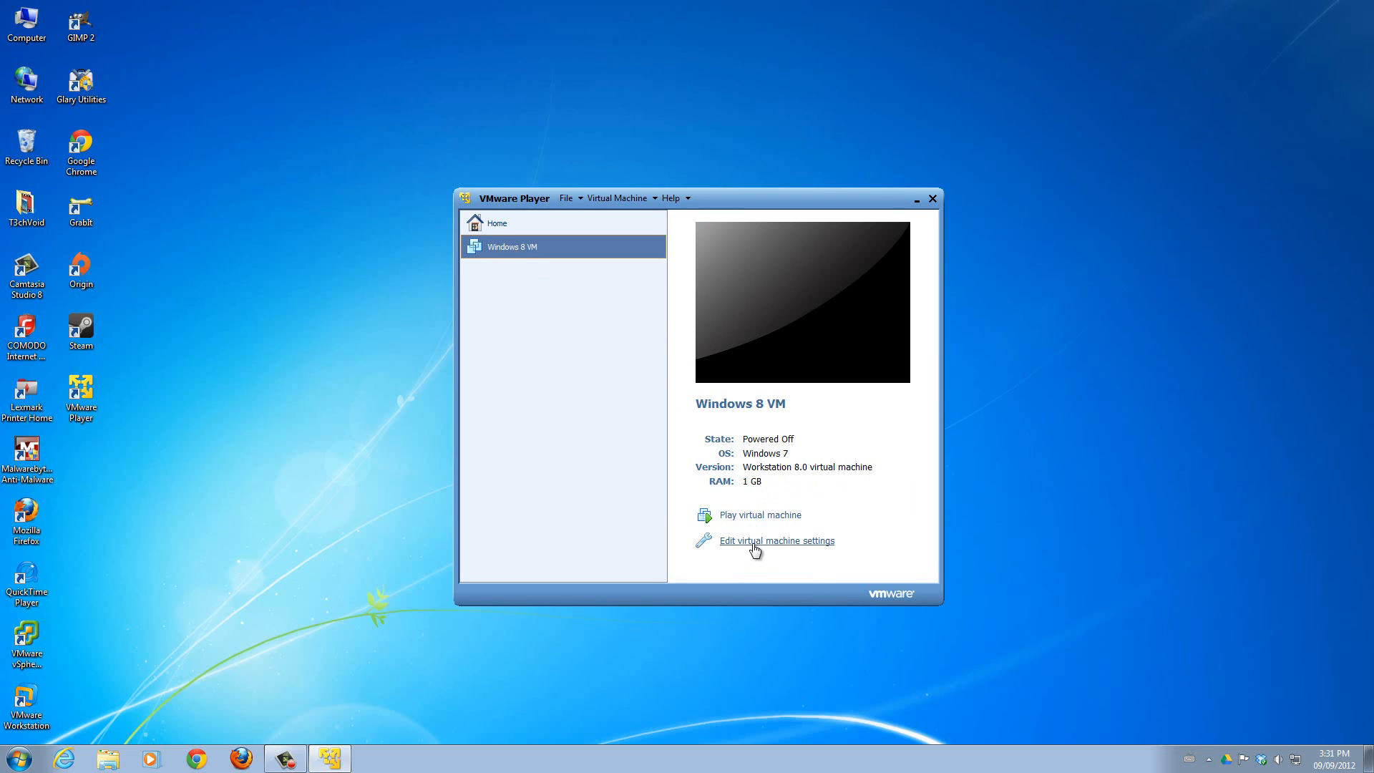
Set the virtual machine's CD/DVD drive to use en_windows_8_x86_dvd_915417.iso from the Software folder's Windows 8 (x86) - DVD (English) subfolder.
click(784, 542)
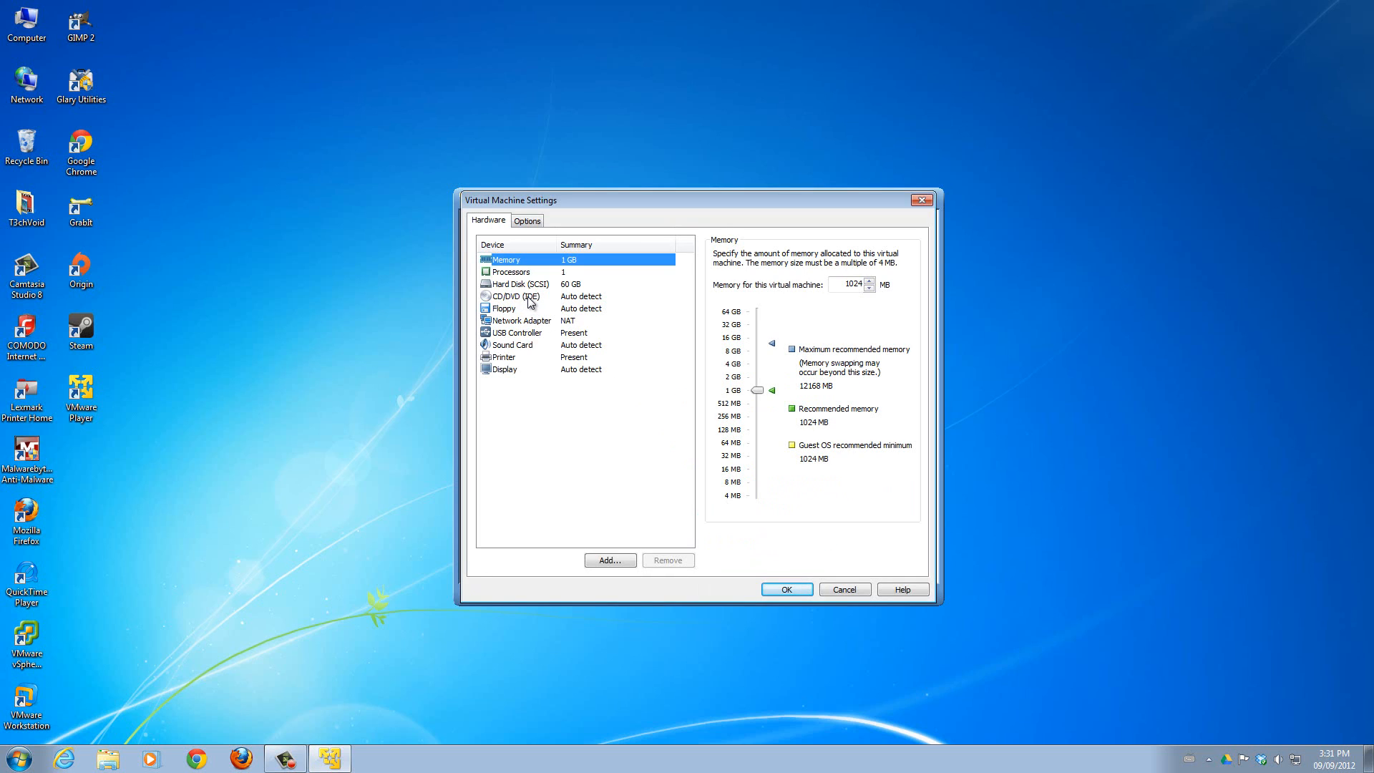
click(516, 299)
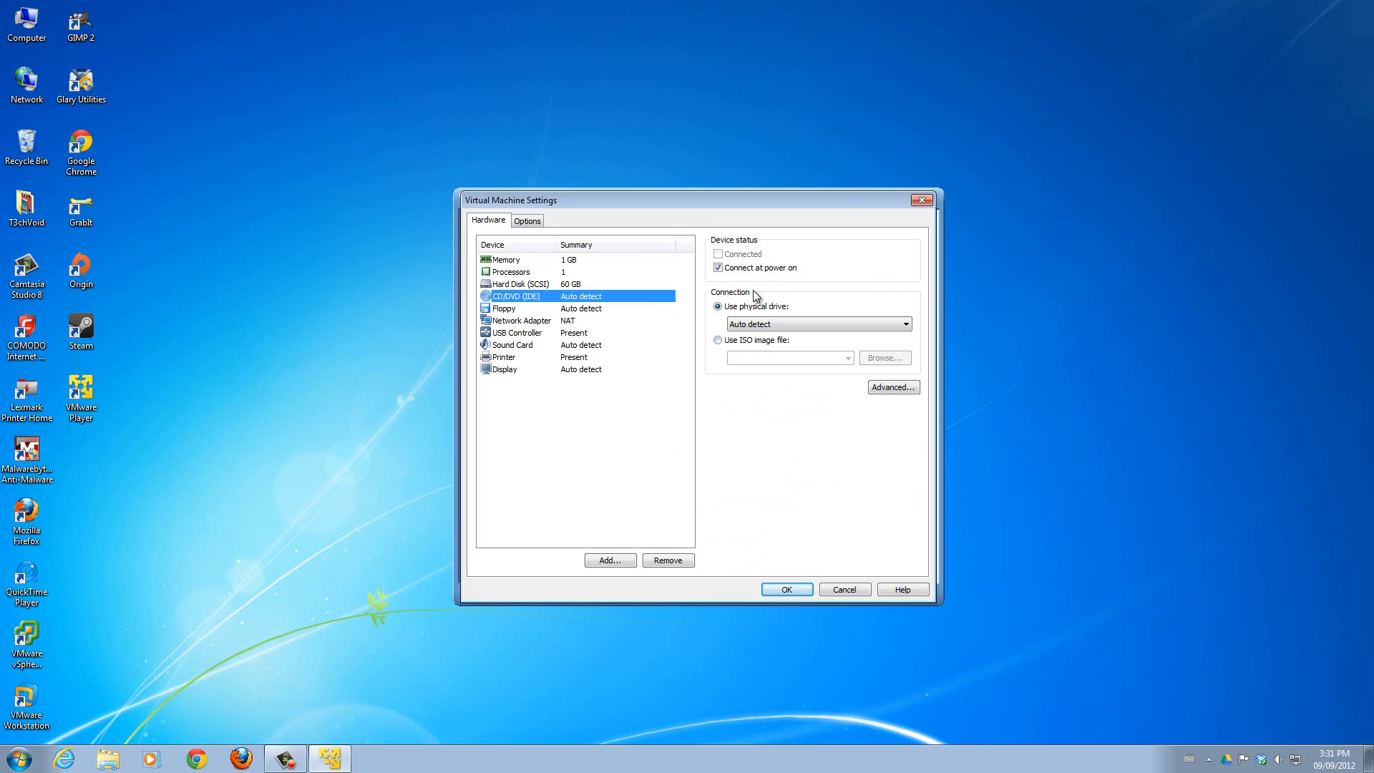
click(718, 342)
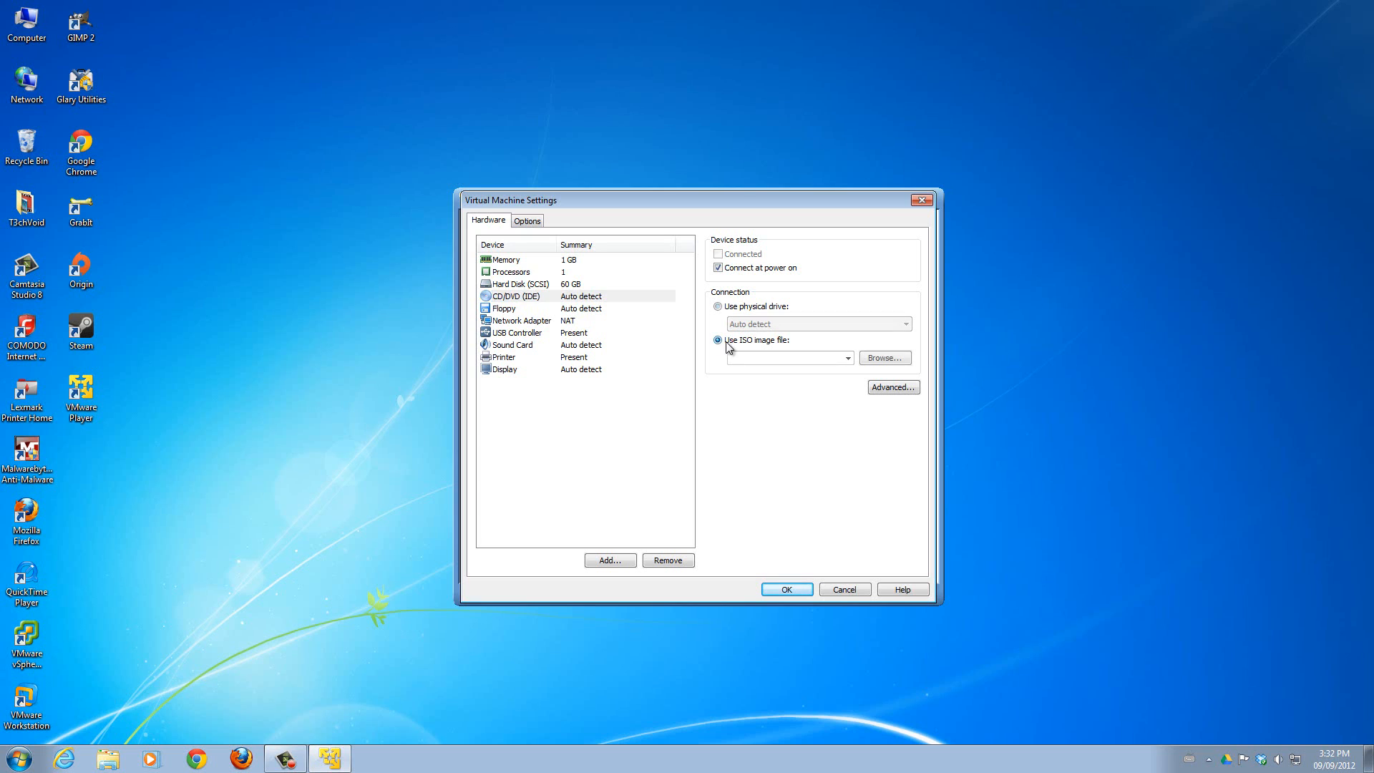
click(894, 359)
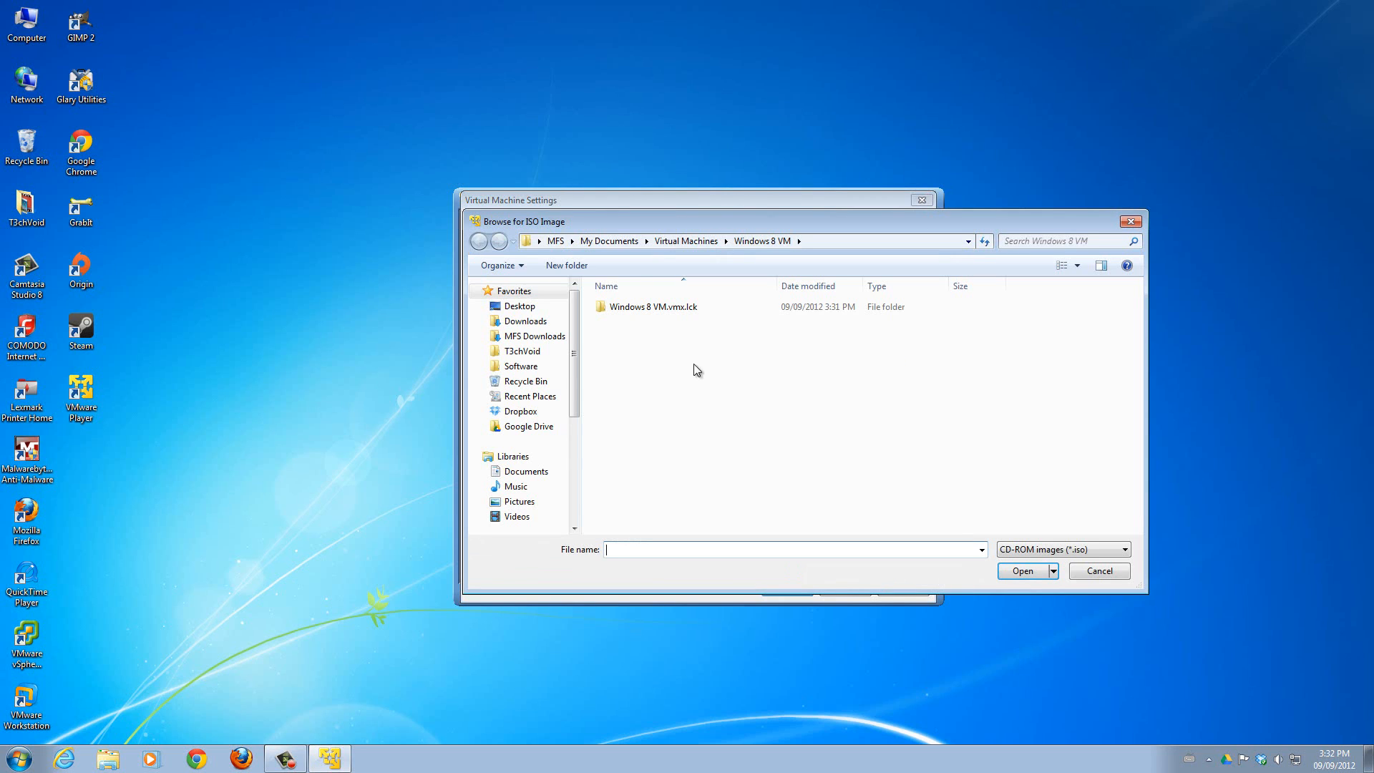
click(531, 368)
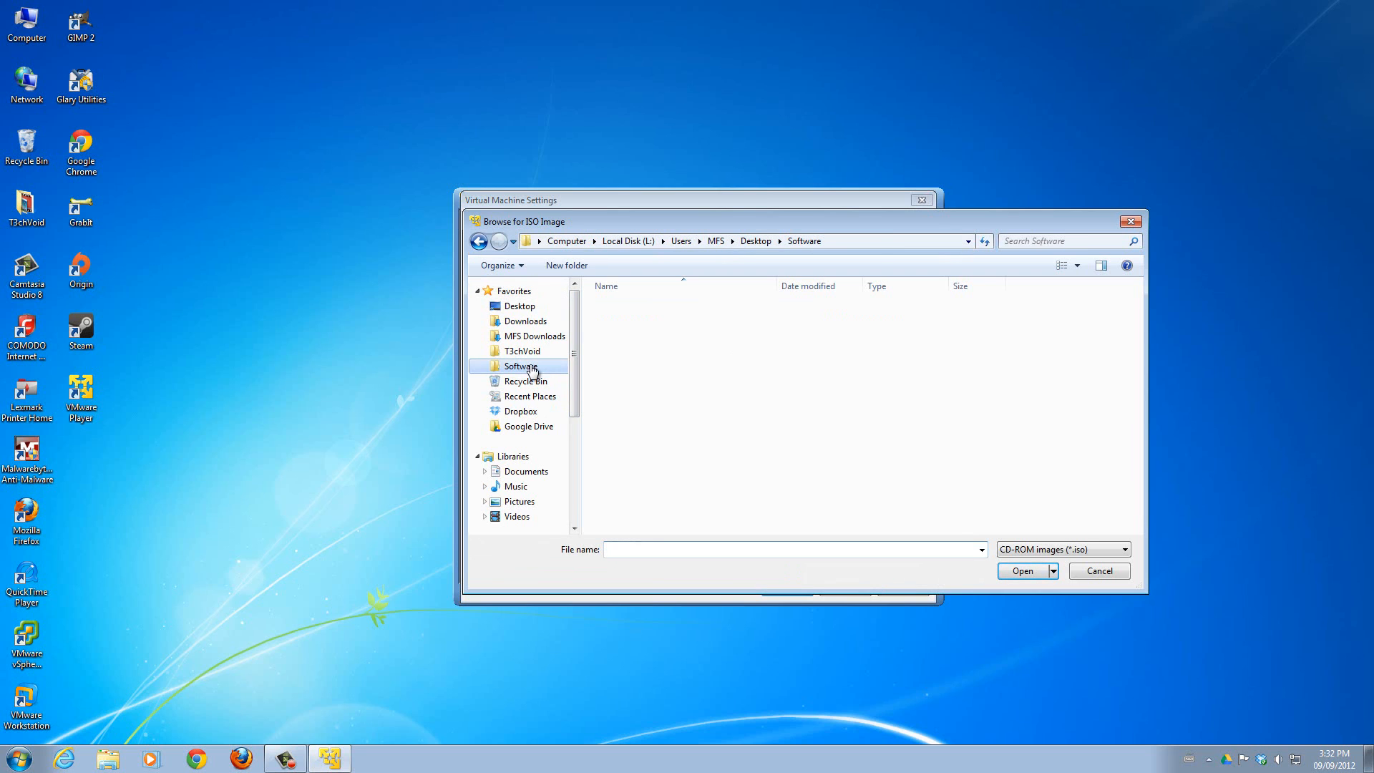
scroll(715, 445, down, 7)
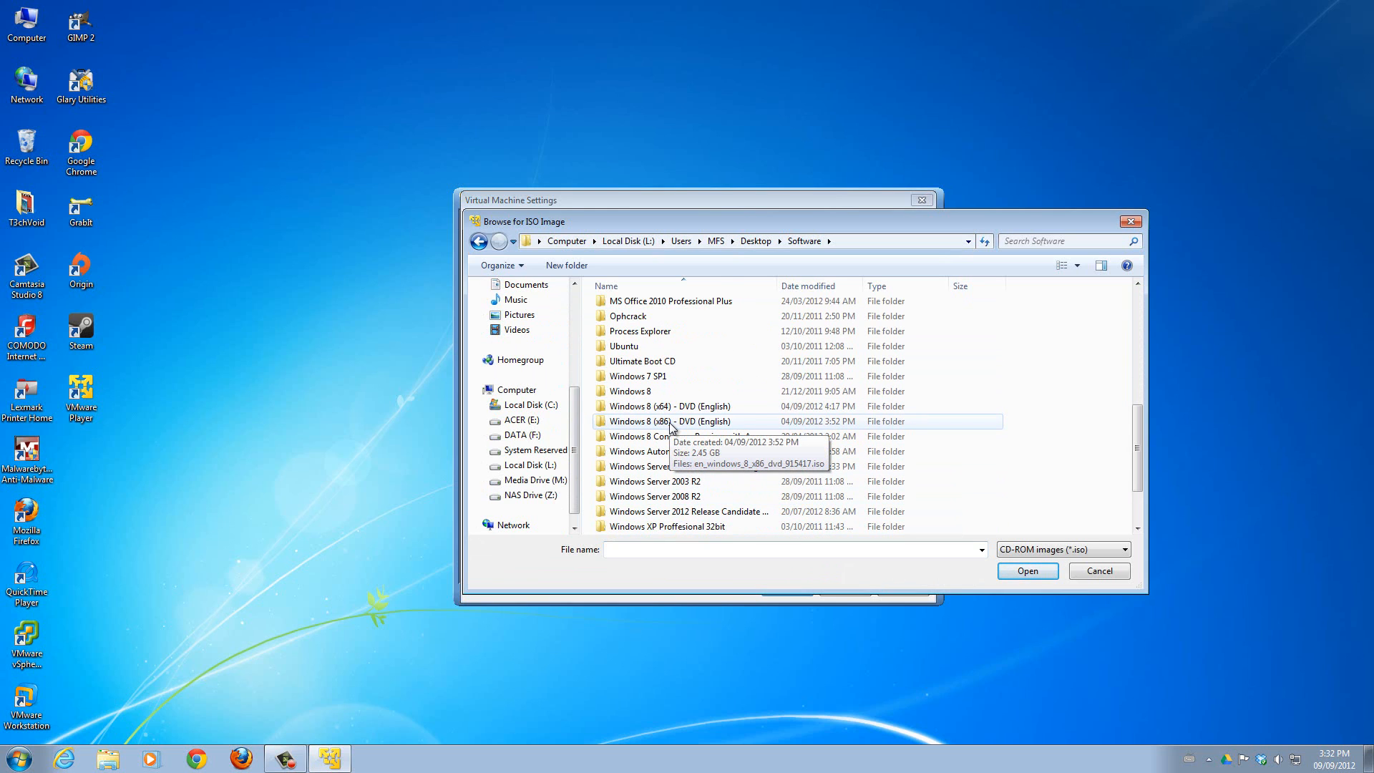
double_click(672, 422)
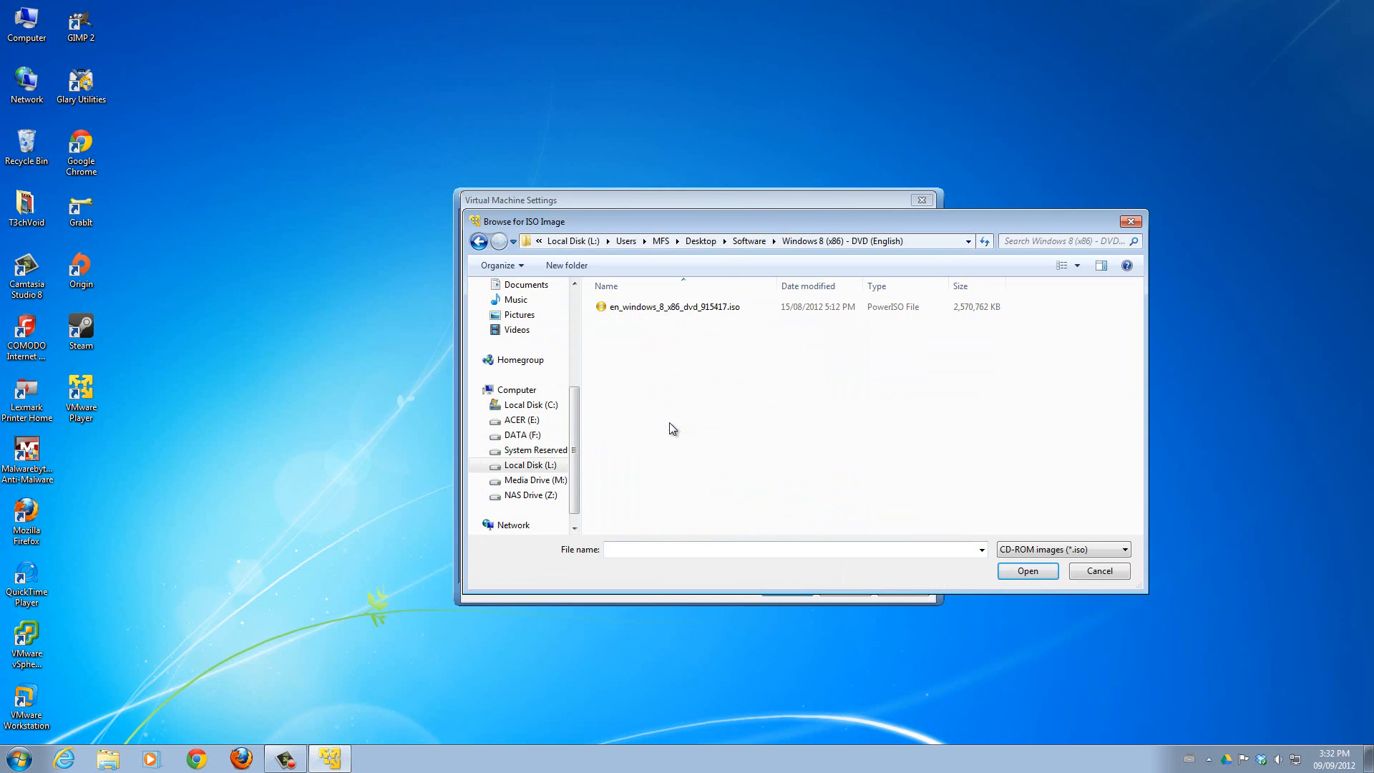
click(716, 308)
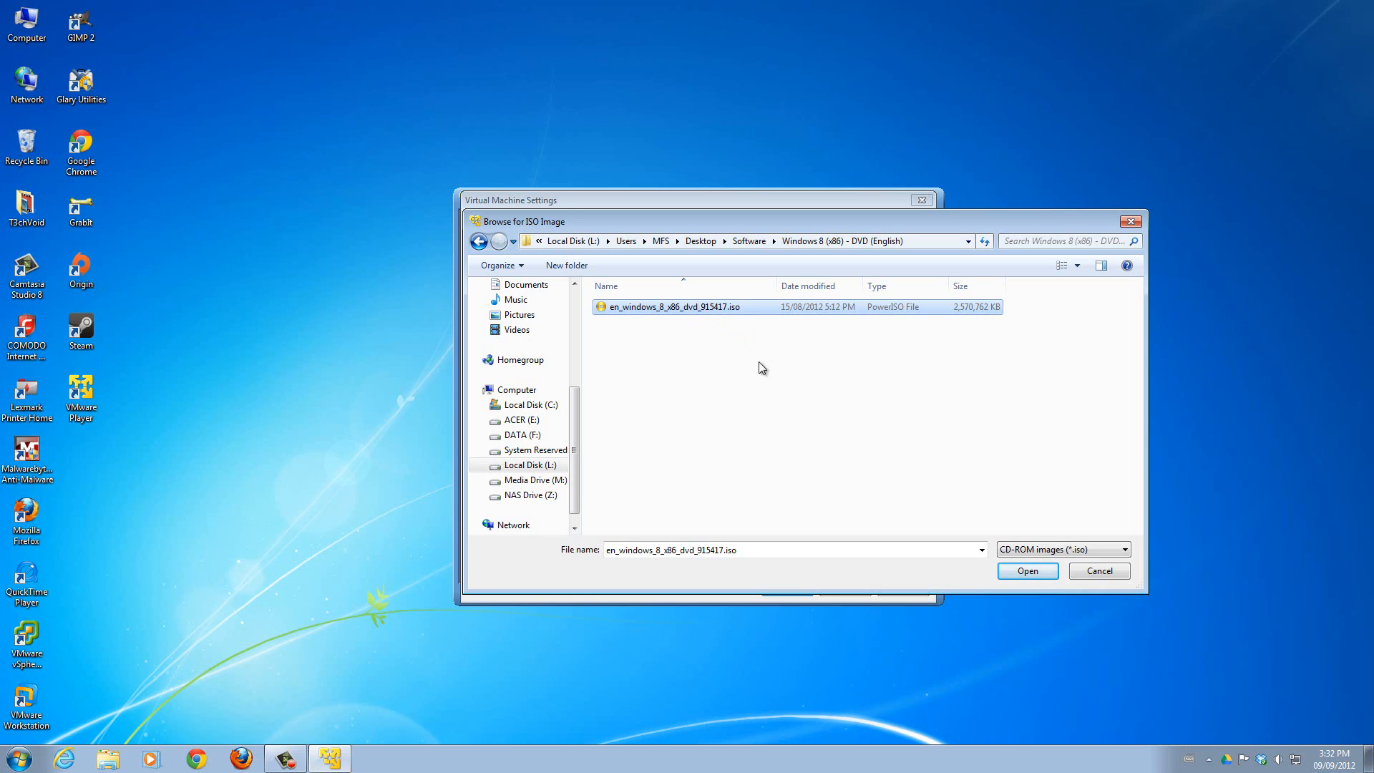
click(1035, 570)
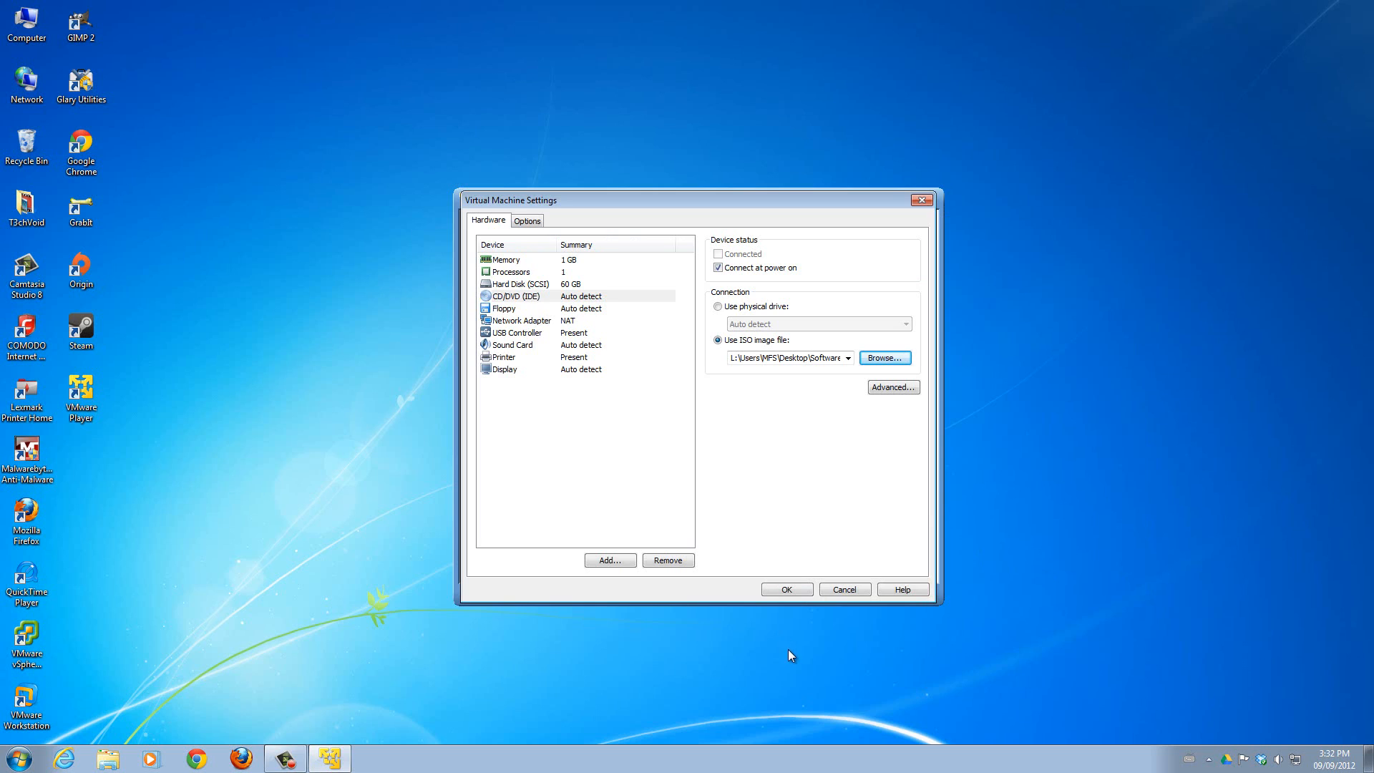
click(787, 590)
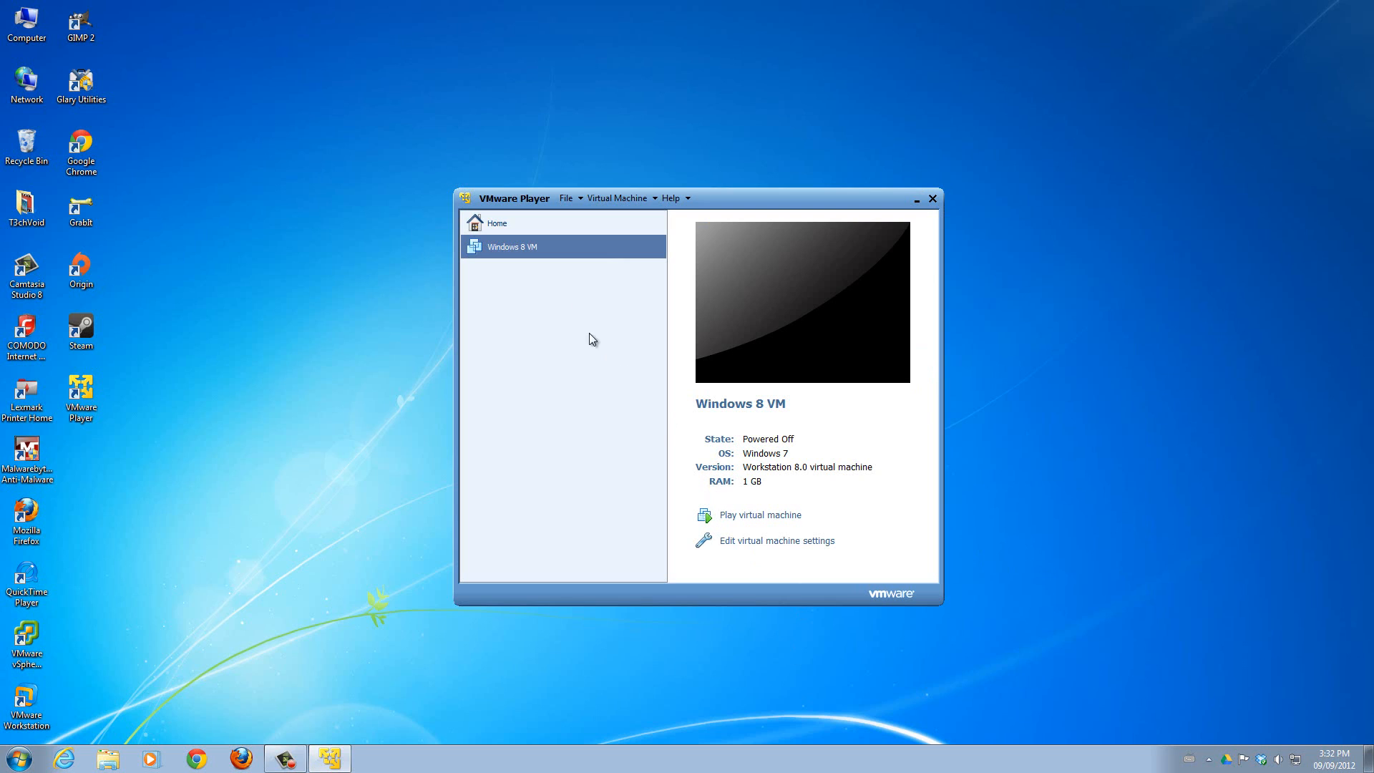
Check the ISO image assigned to the CD/DVD drive of Windows 8 VM and start the virtual machine.
click(739, 543)
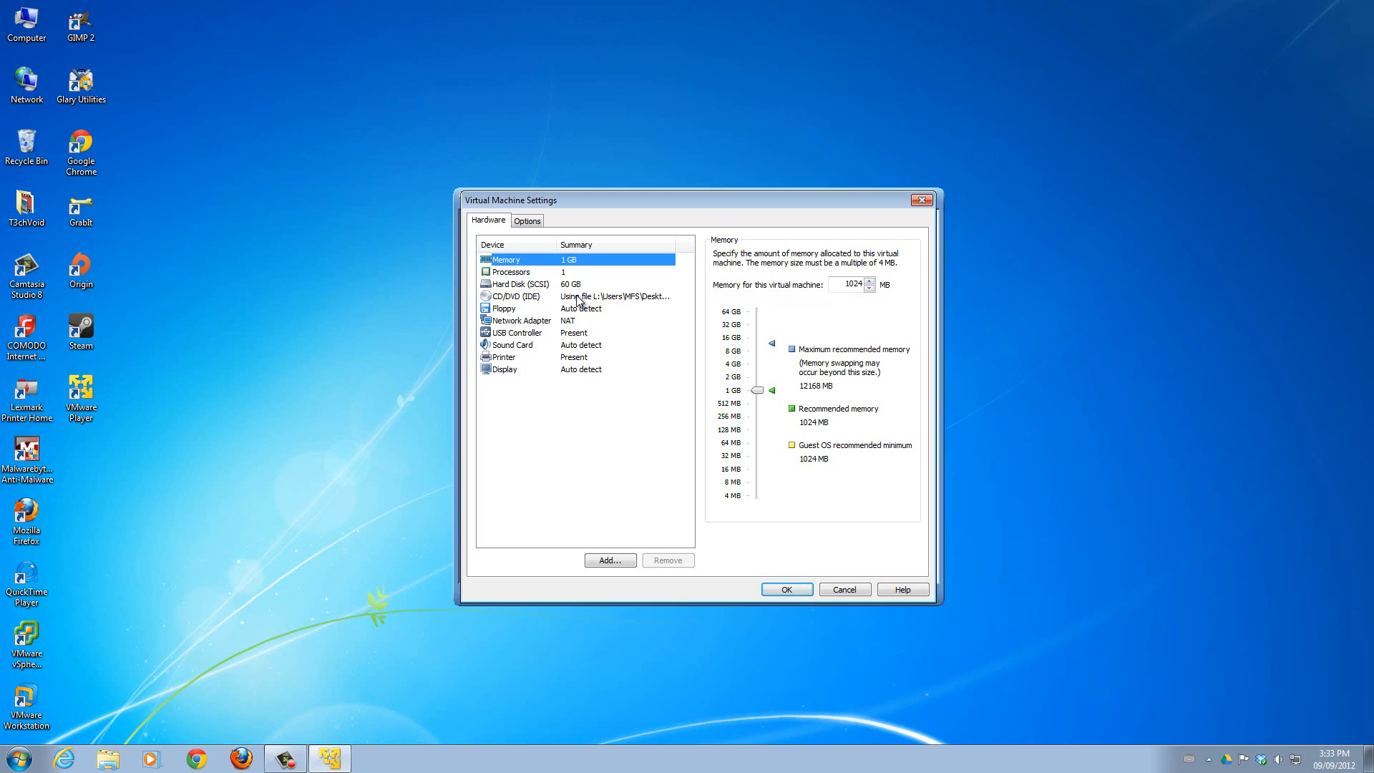
click(612, 297)
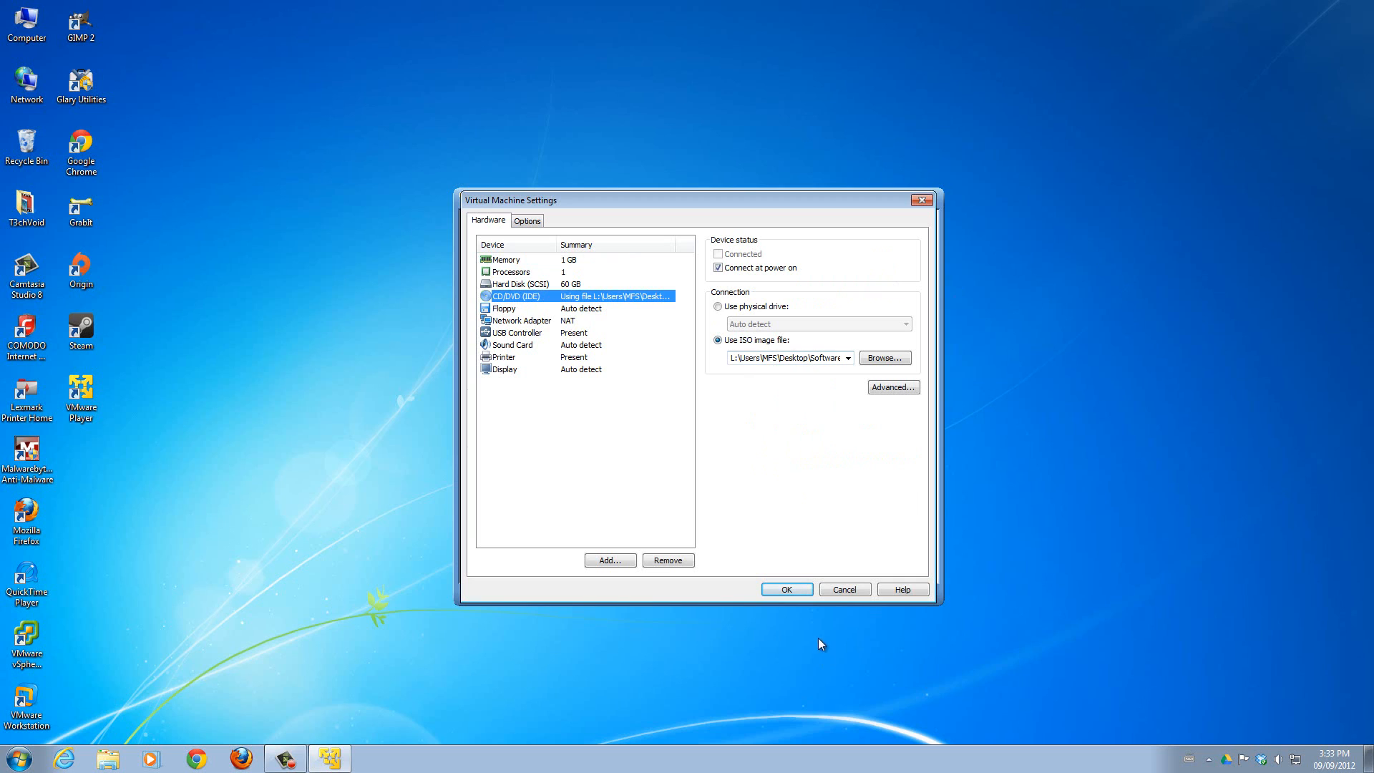
click(787, 588)
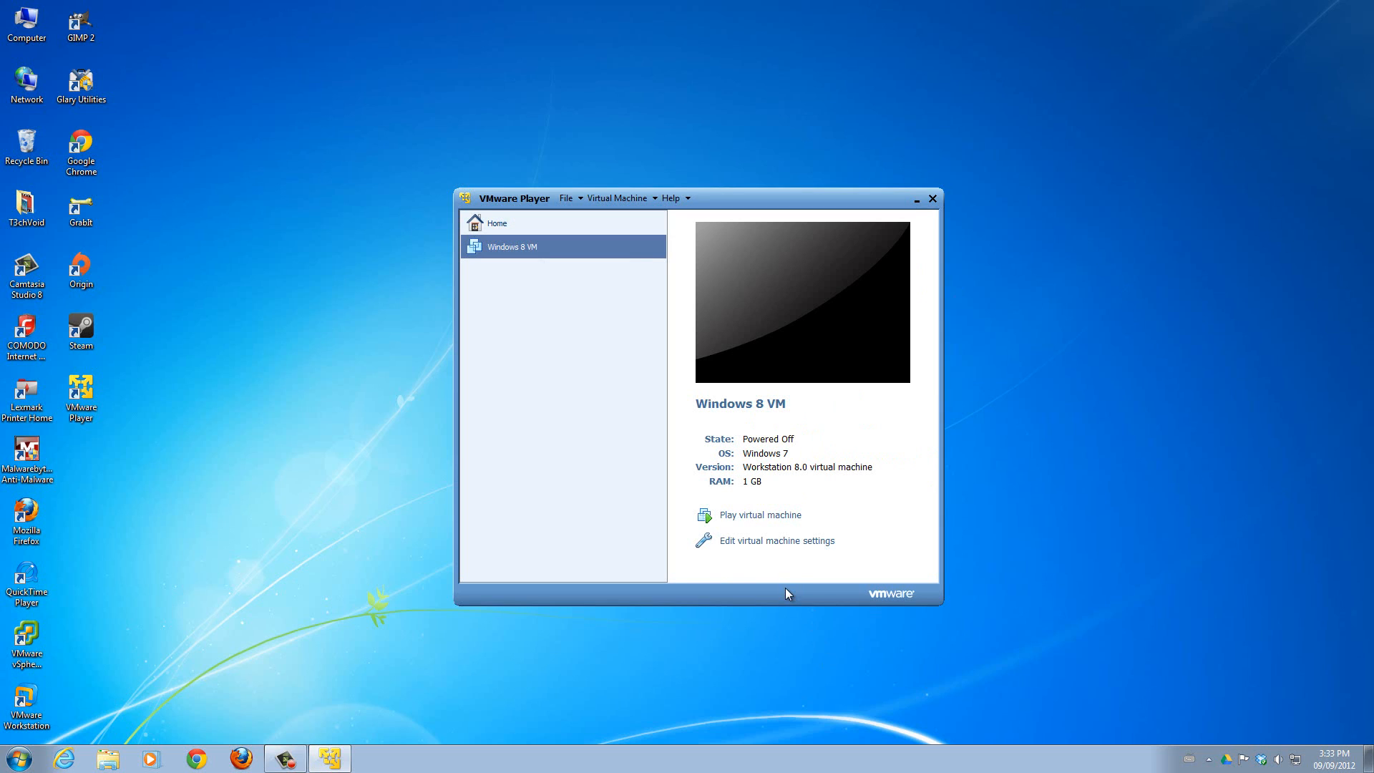
click(760, 516)
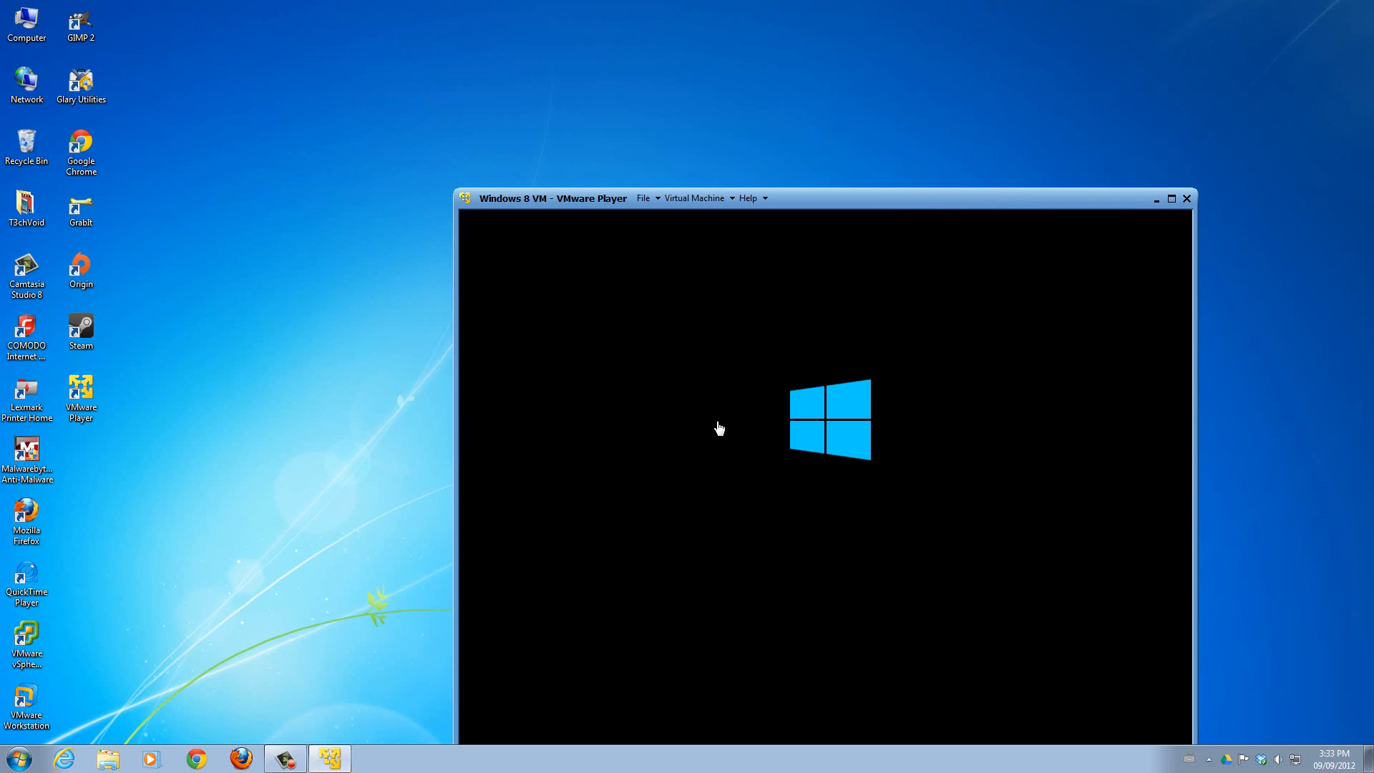
Set the time and currency format to English (Canada), keep the US keyboard, and start the Windows 8 installation.
drag(944, 201, 863, 111)
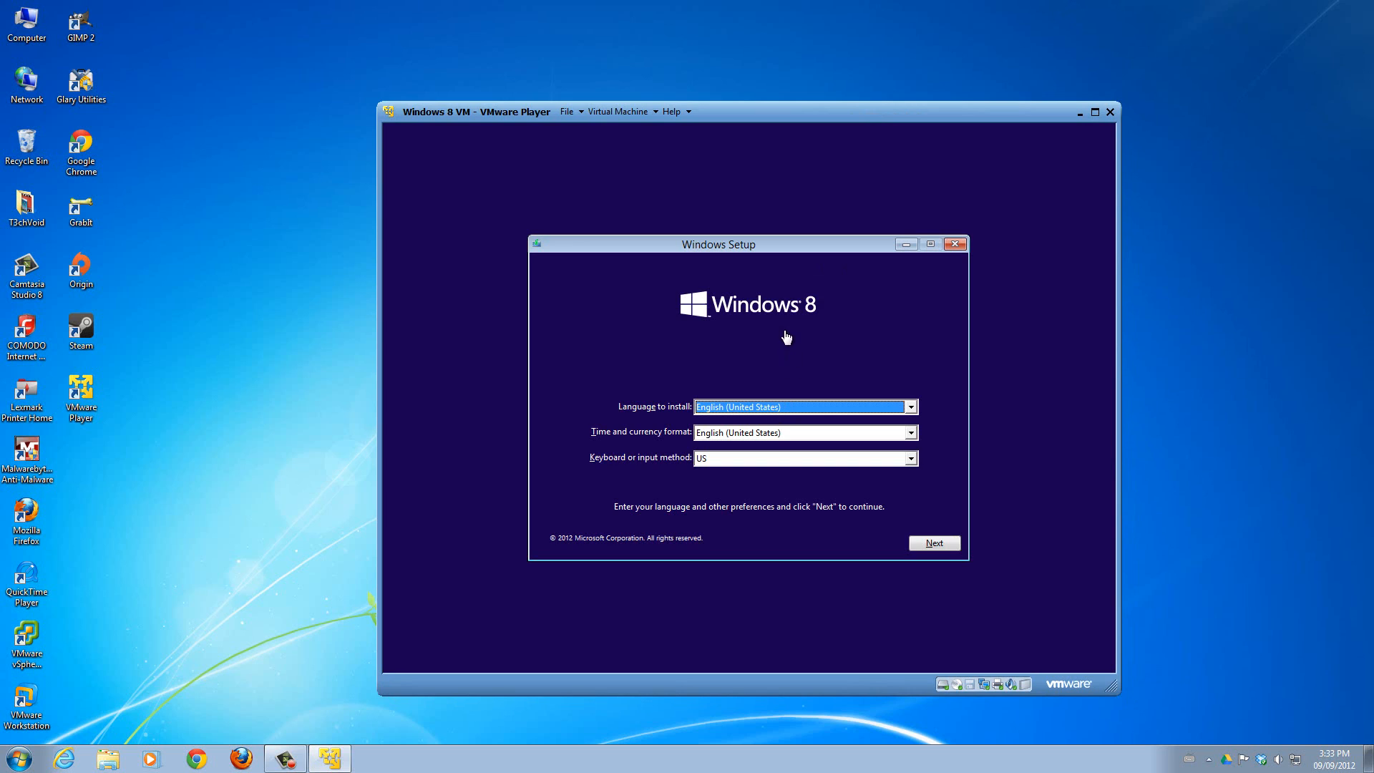
click(711, 410)
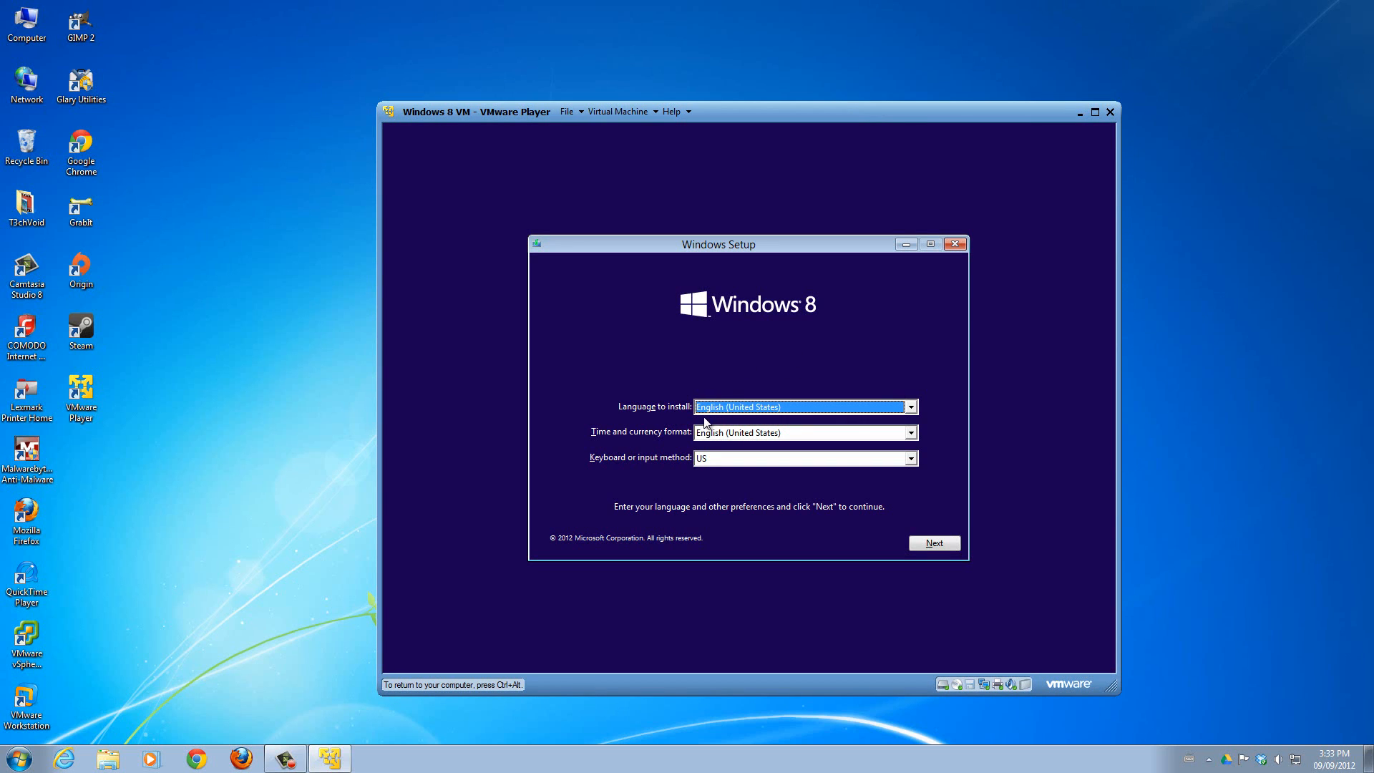
click(722, 434)
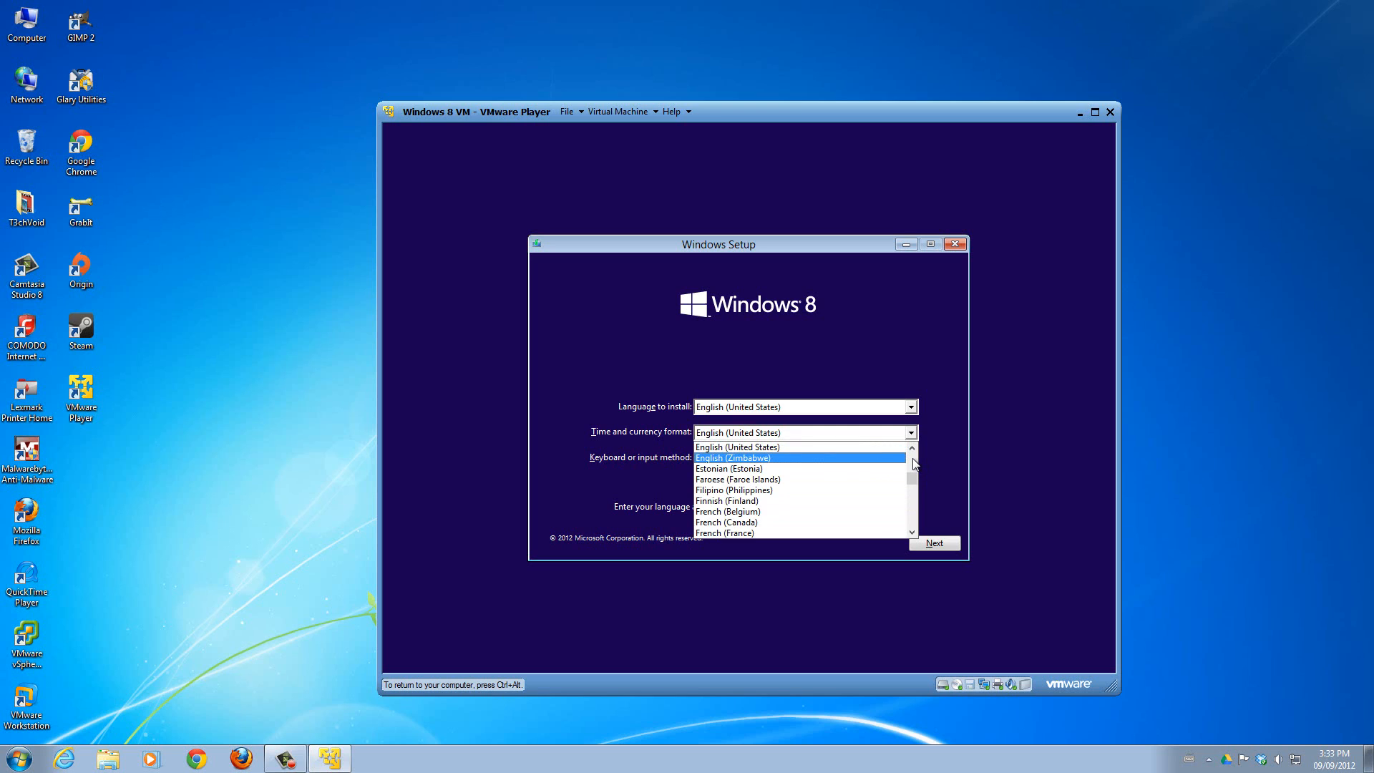
click(913, 464)
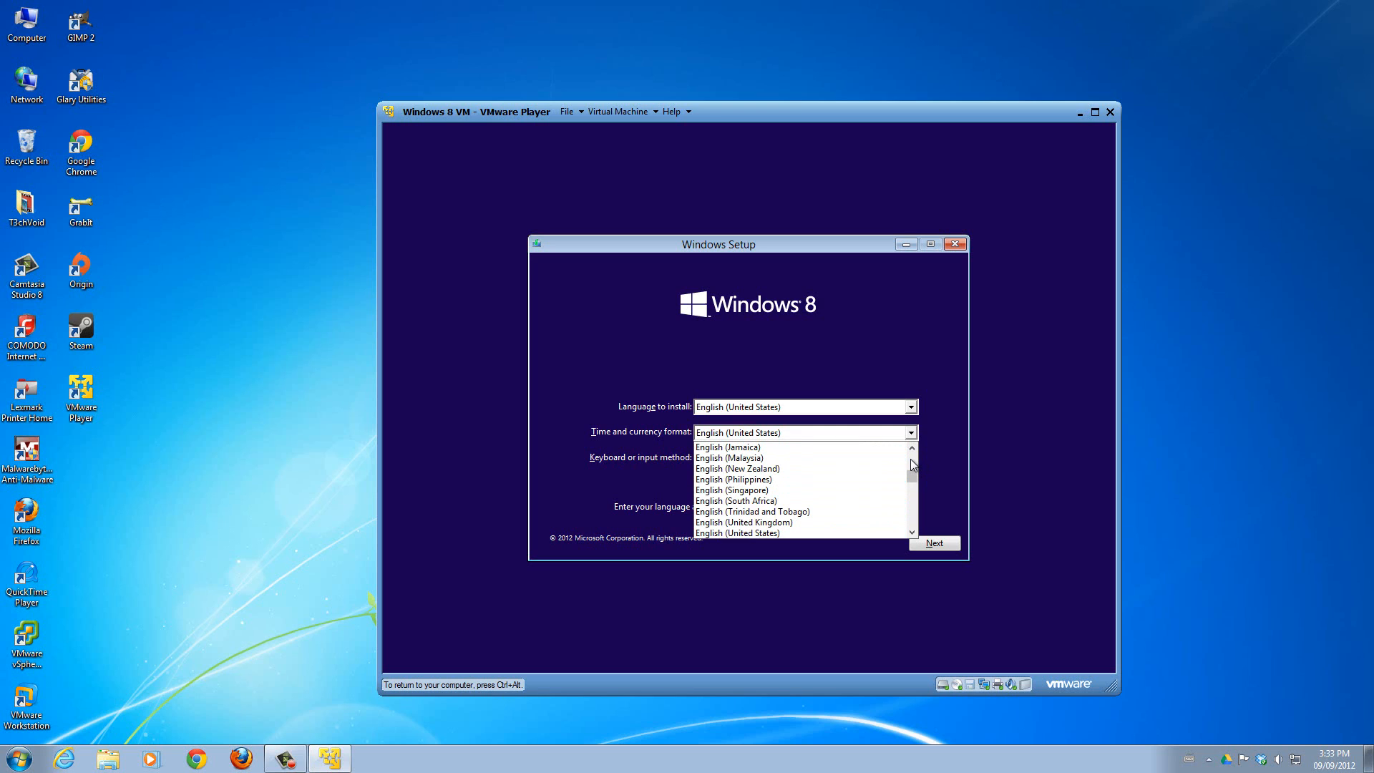
click(911, 459)
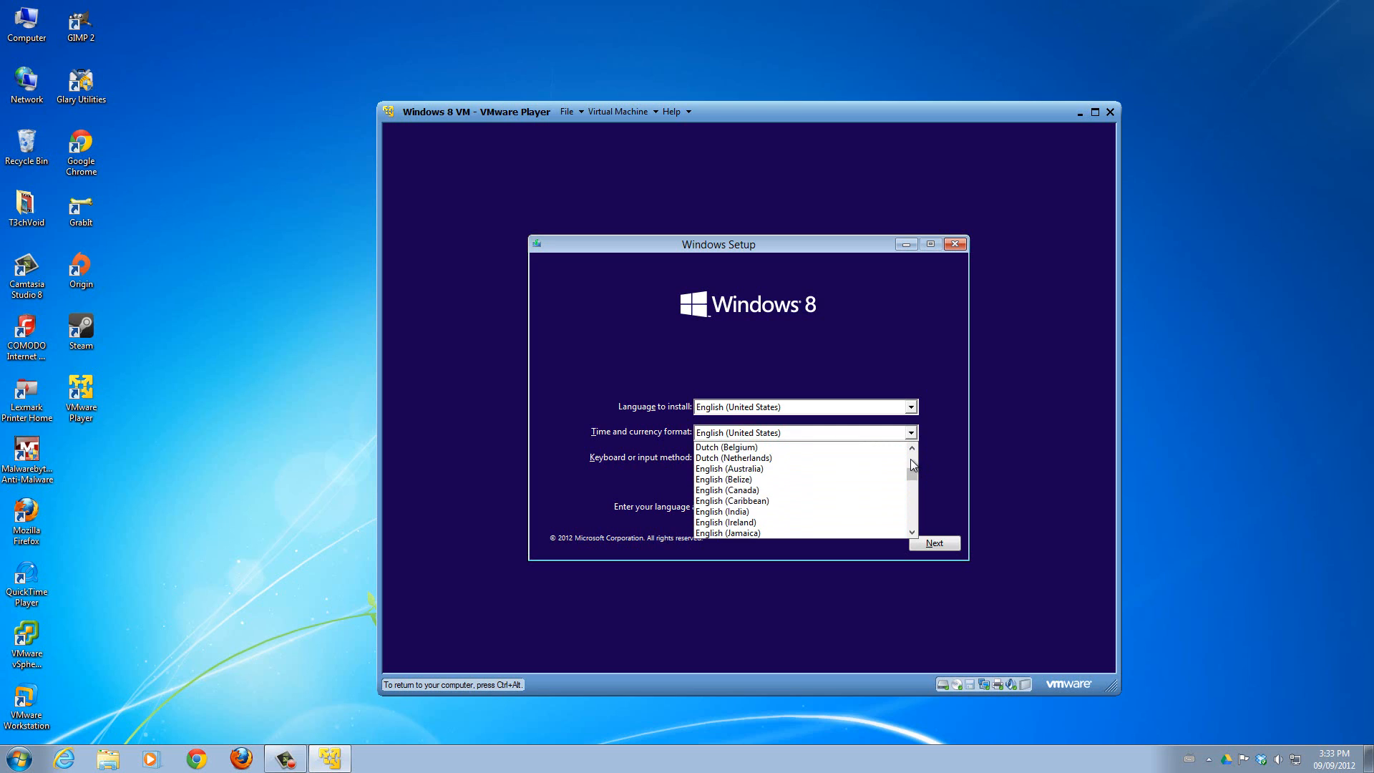
click(742, 491)
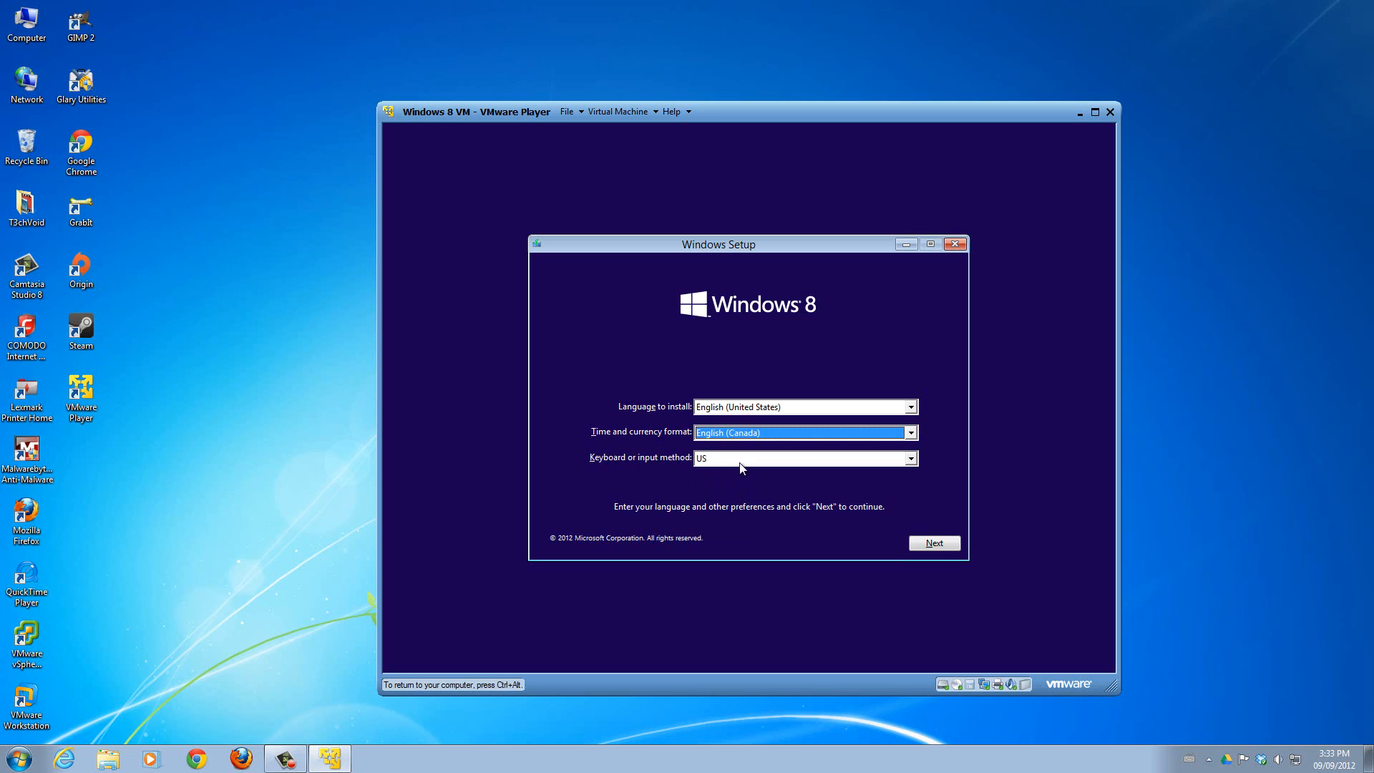
click(737, 464)
click(642, 455)
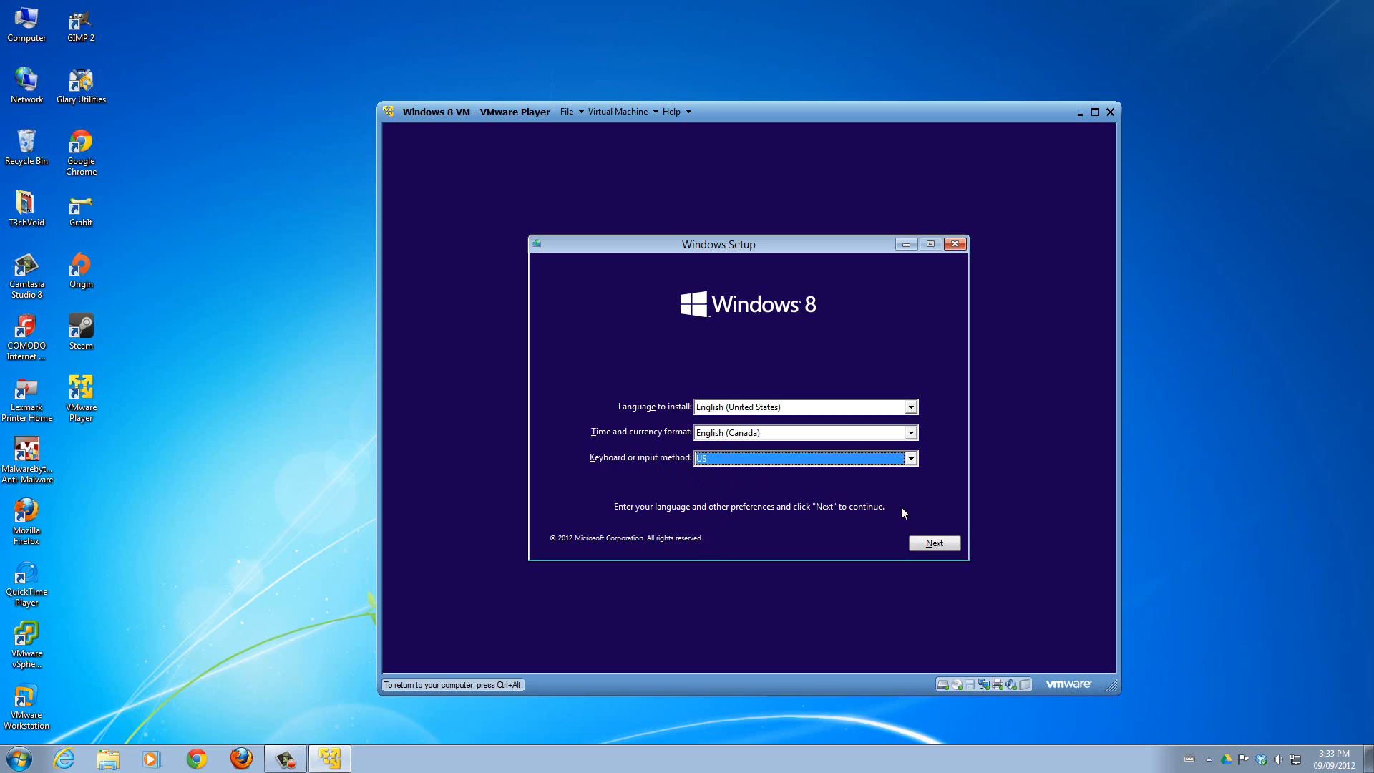
click(925, 546)
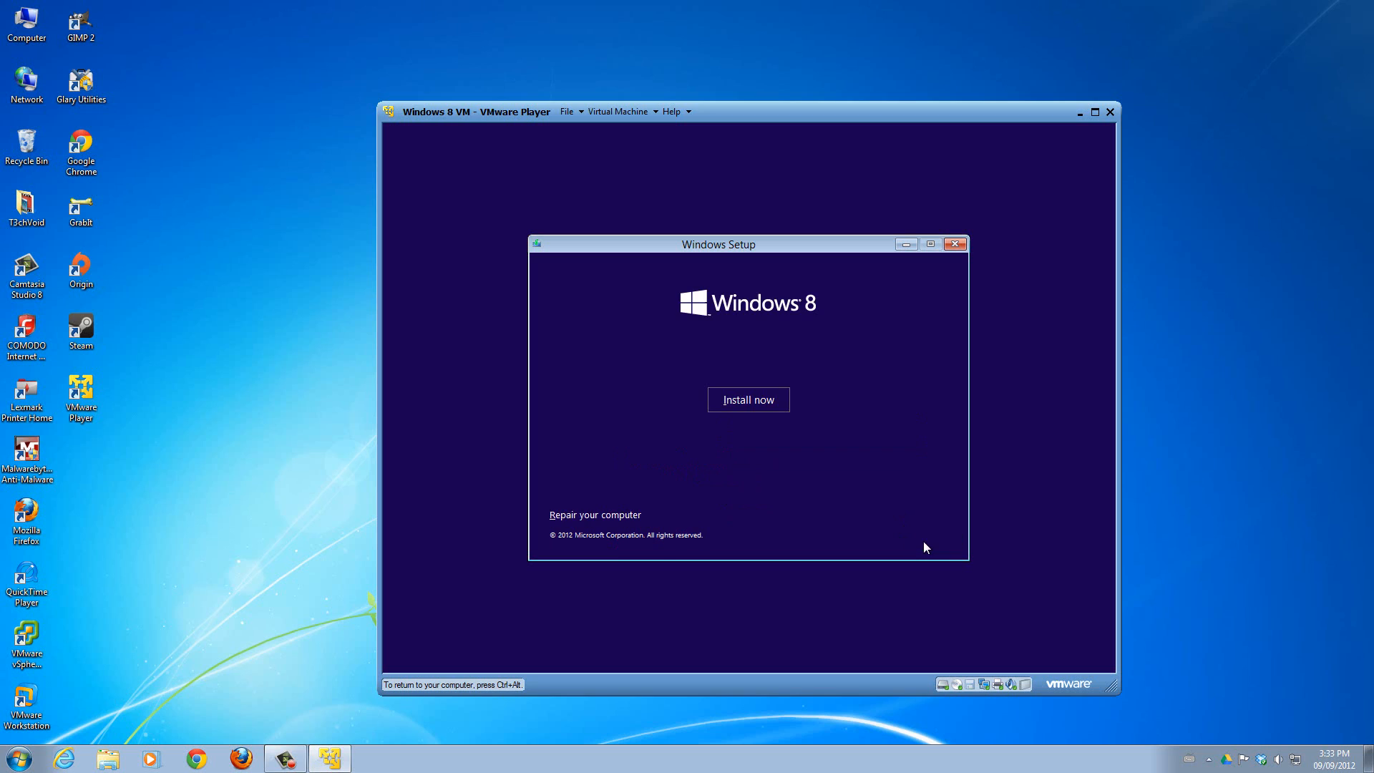
click(768, 403)
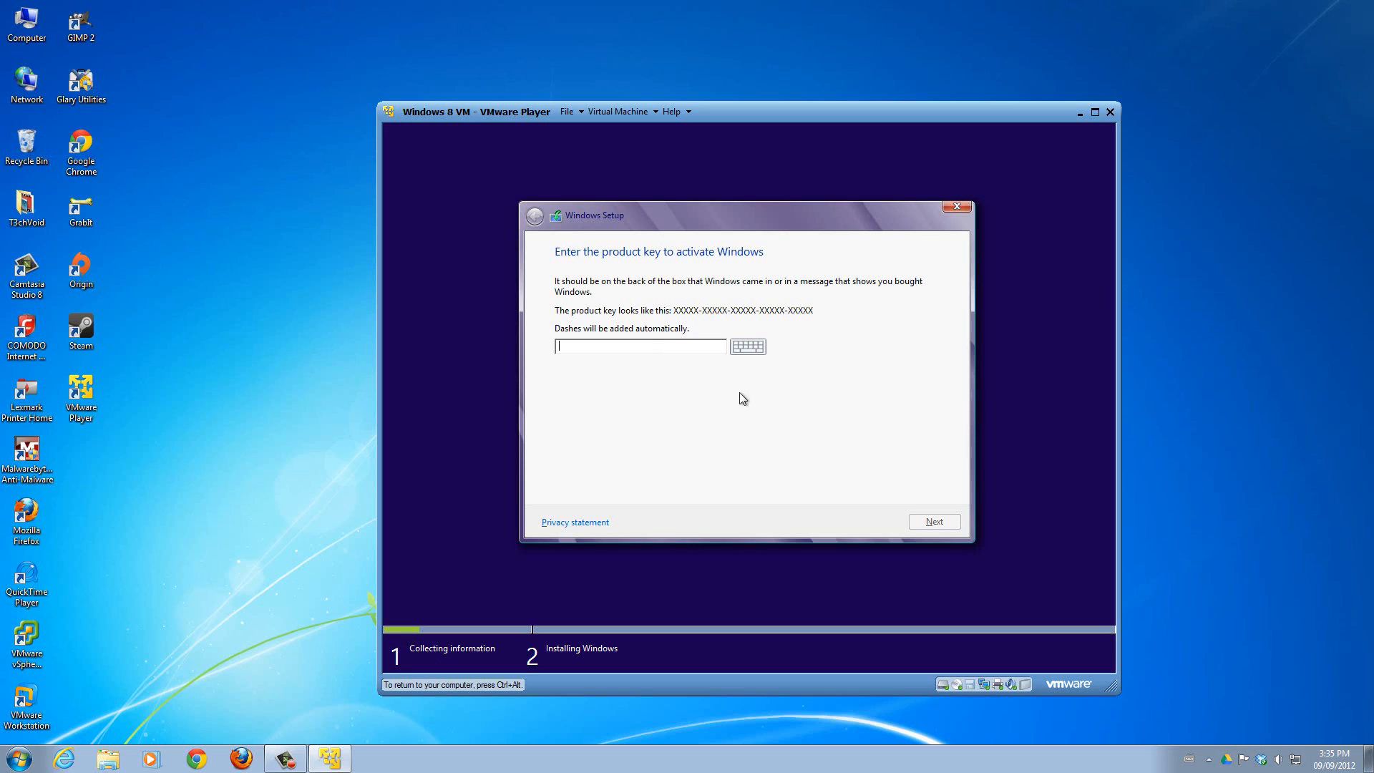
click(642, 351)
key(ctrl+alt)
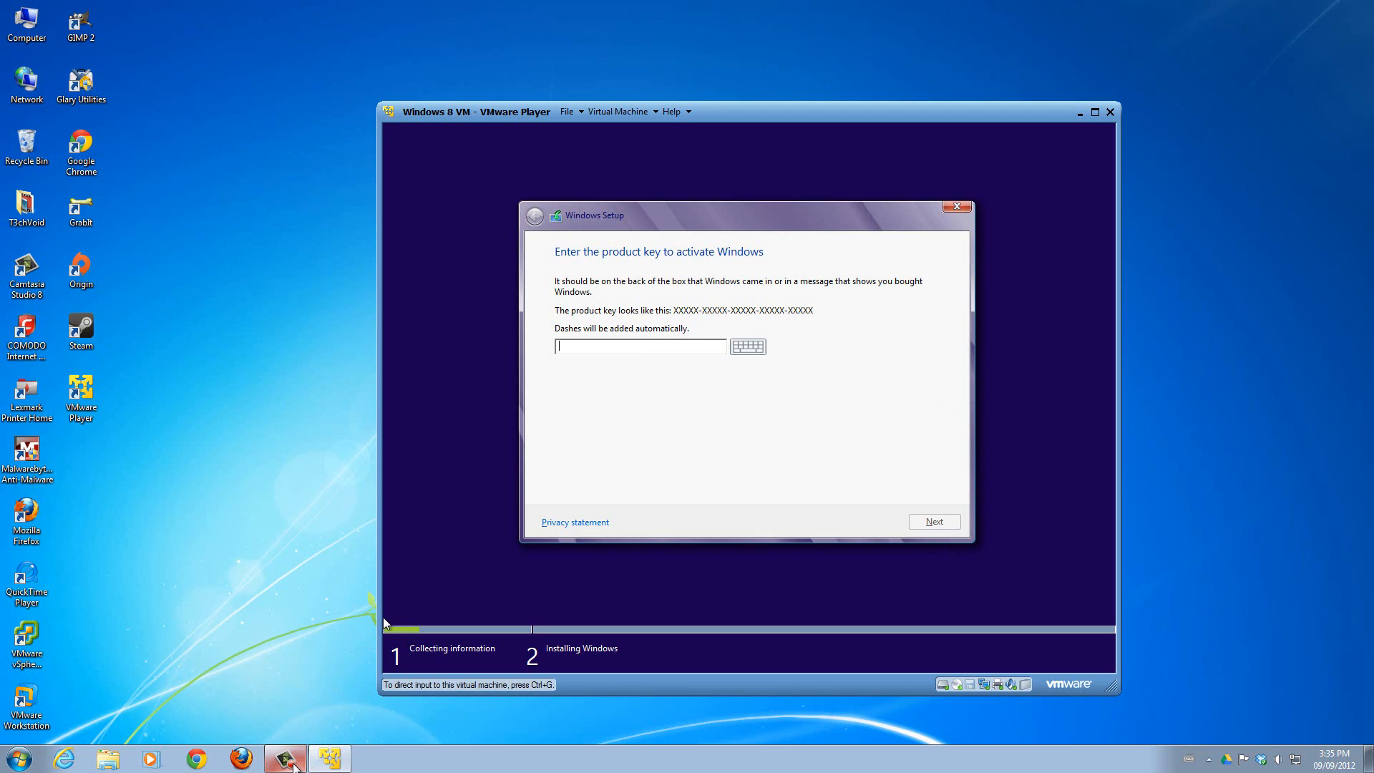
mouse_move(294, 767)
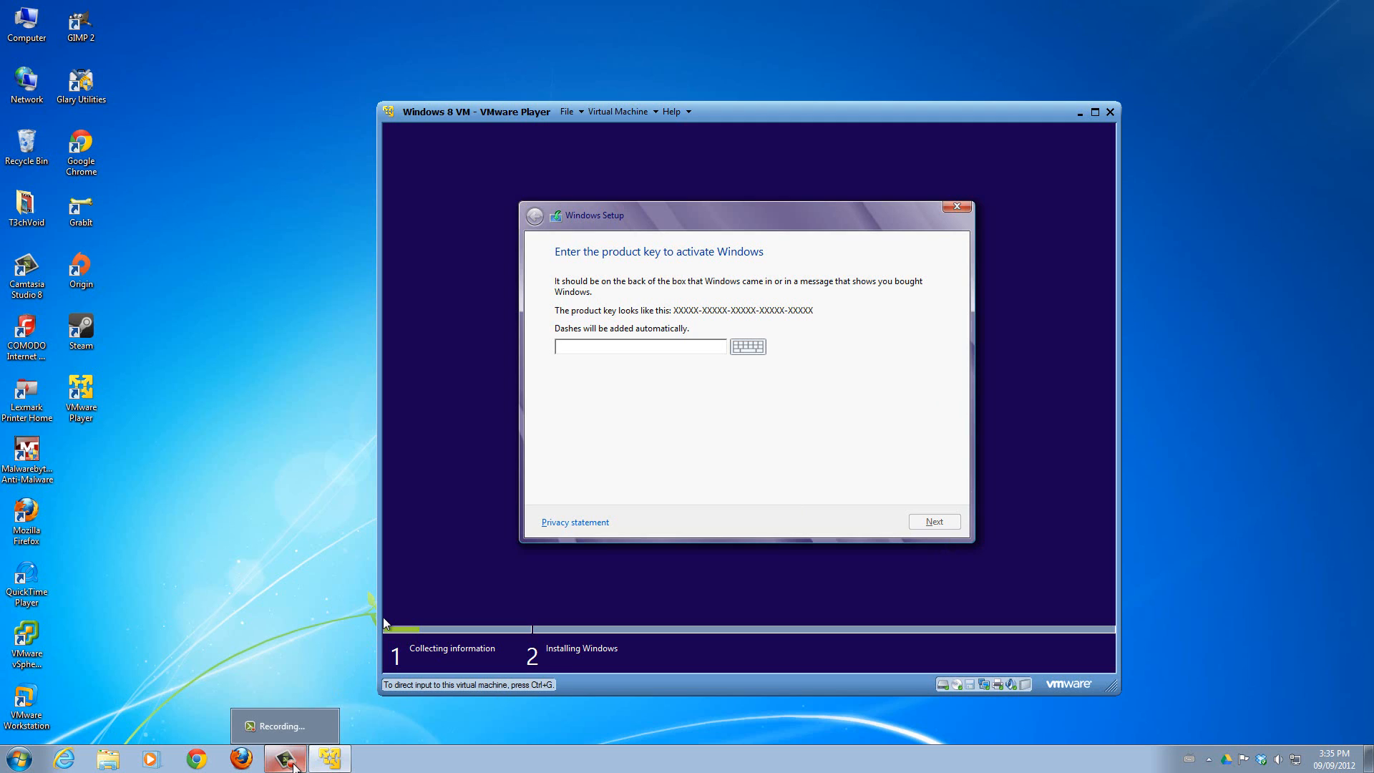
click(294, 768)
click(1303, 693)
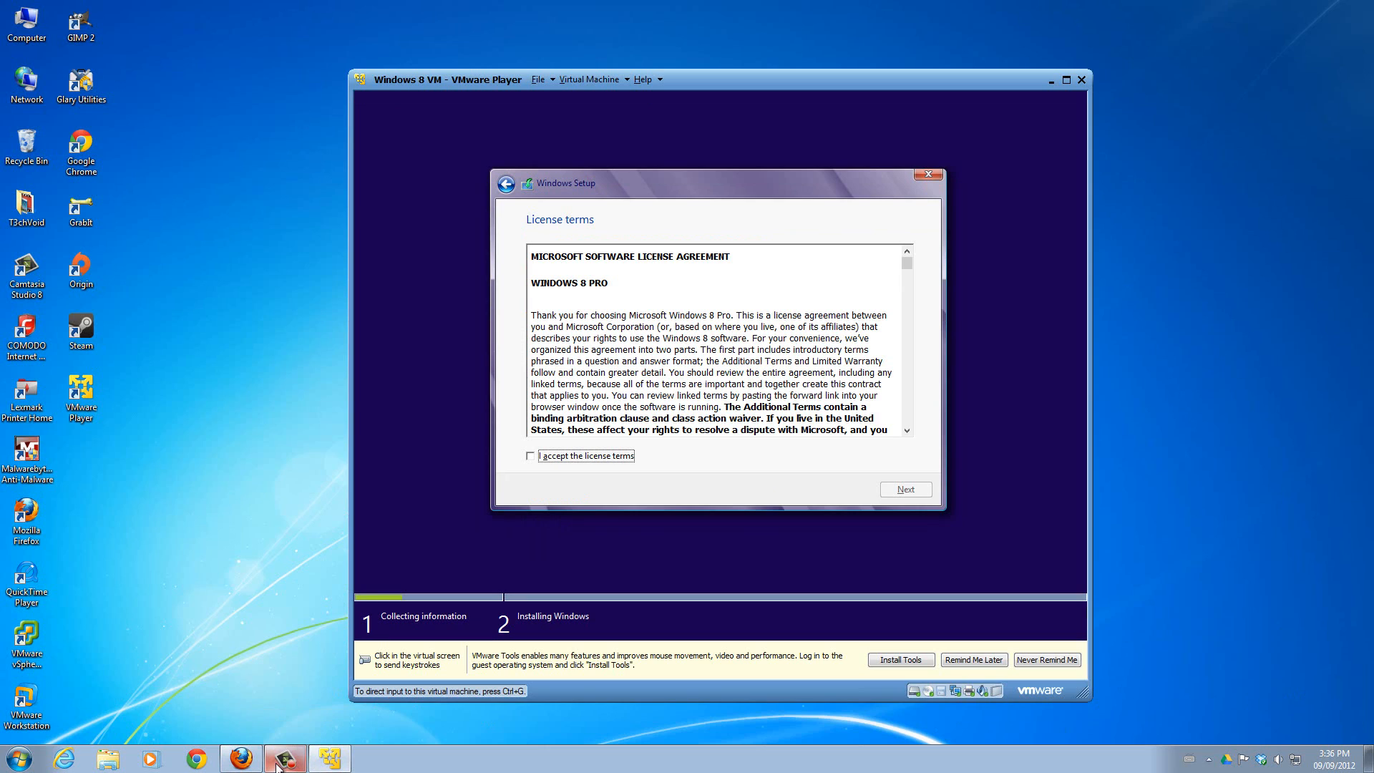
mouse_move(285, 760)
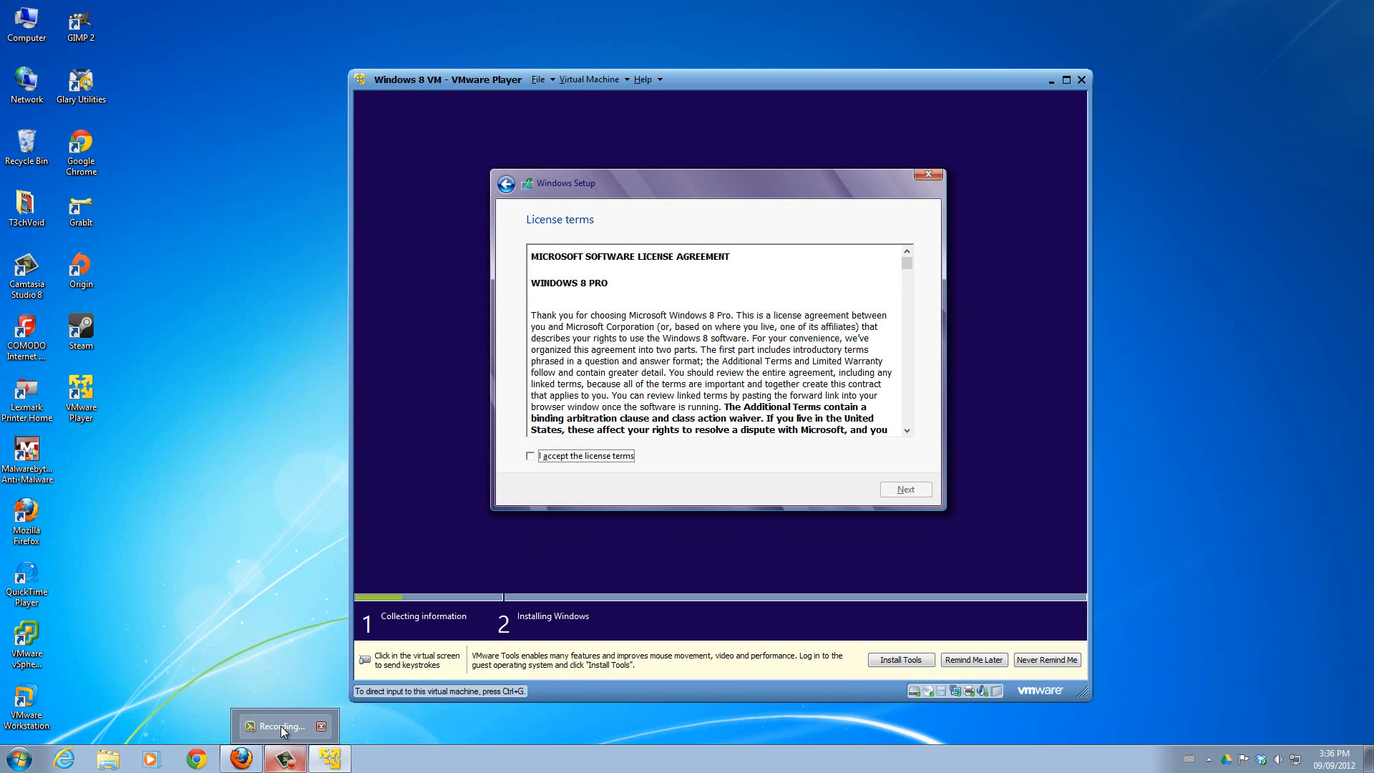
Accept the license terms and start a Custom: Install Windows only (advanced) installation on Drive 0 Unallocated Space.
click(701, 495)
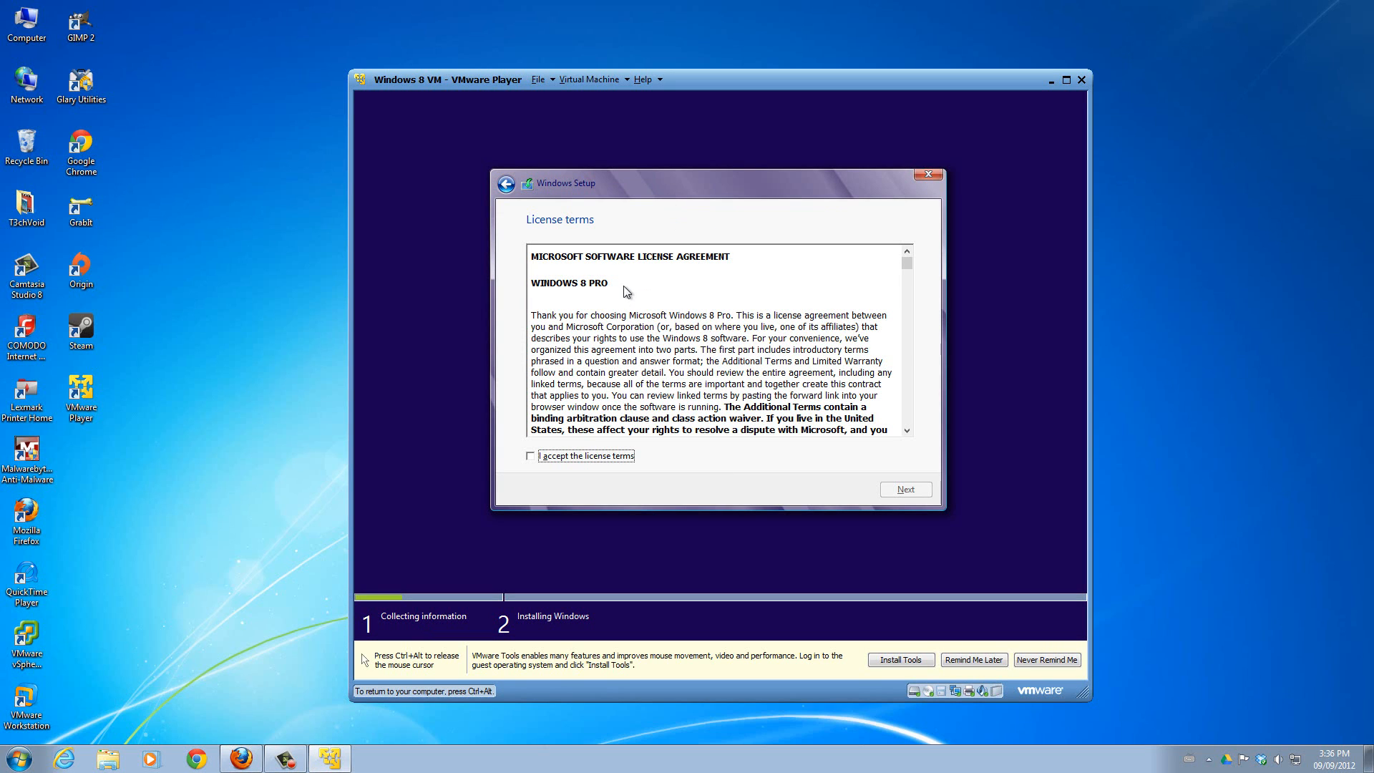
drag(907, 264, 901, 430)
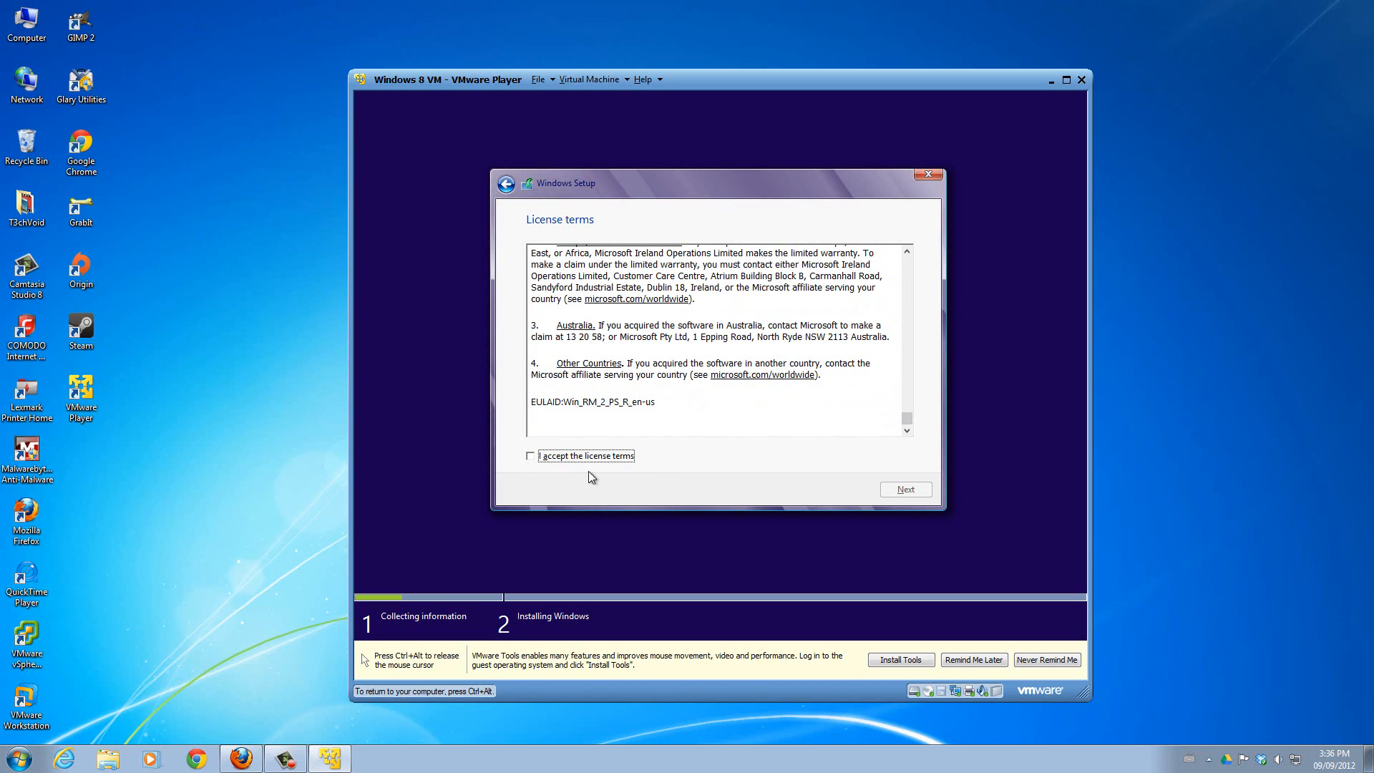
click(531, 458)
click(926, 489)
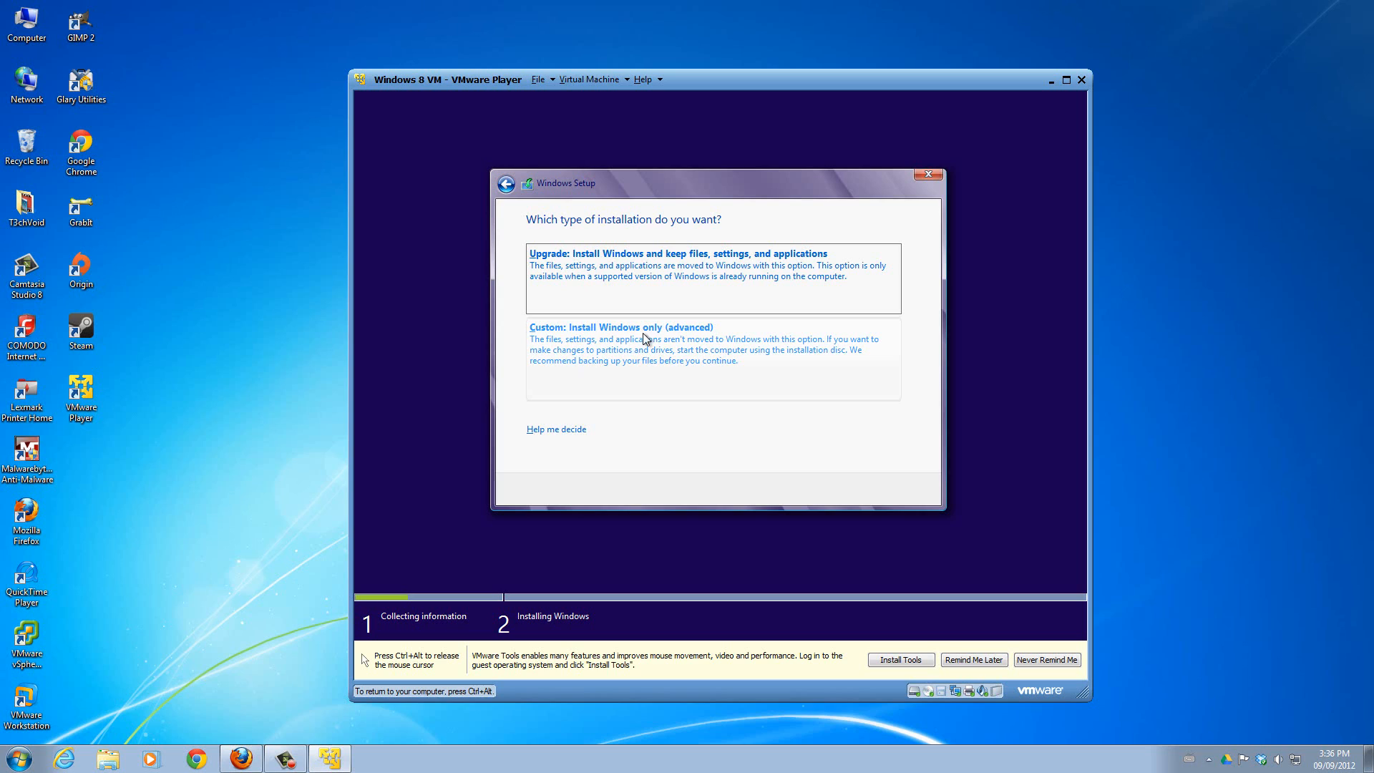
click(643, 350)
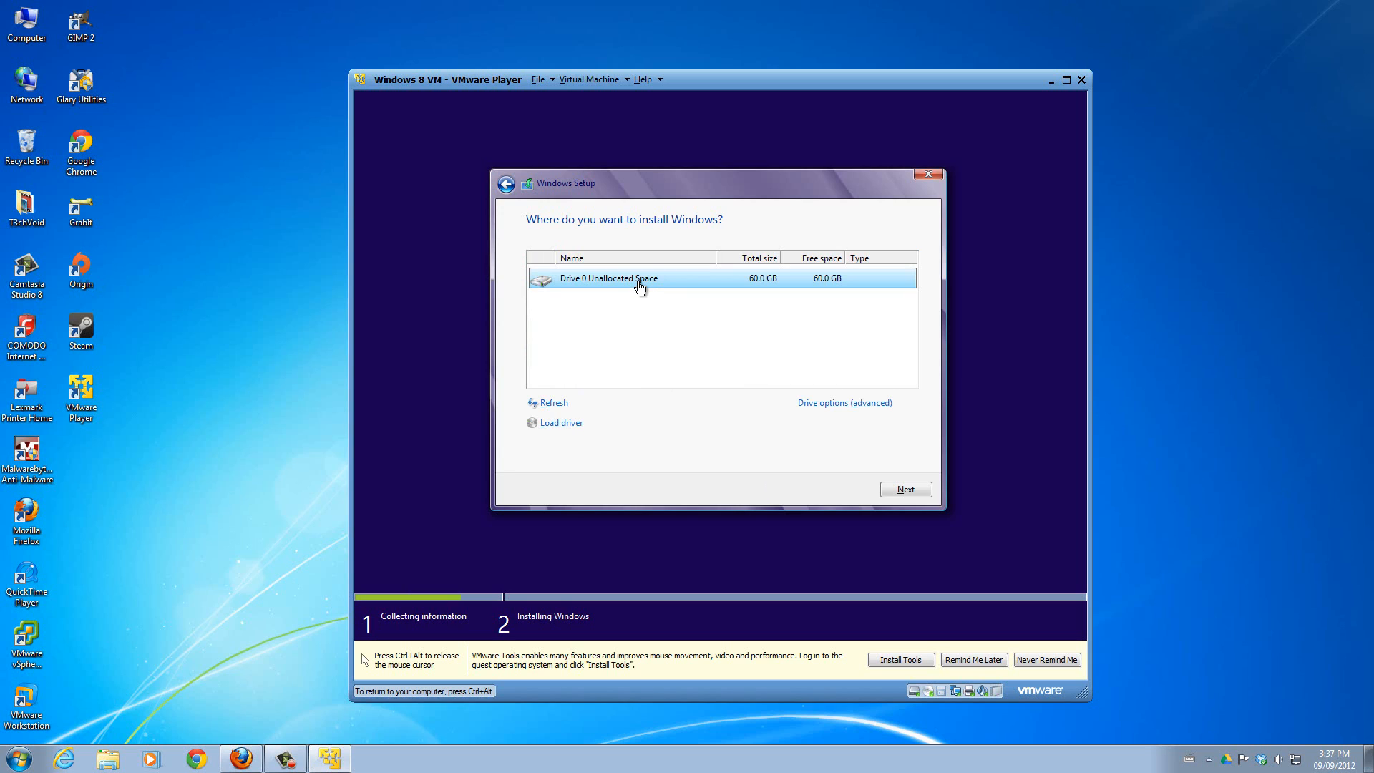
click(902, 492)
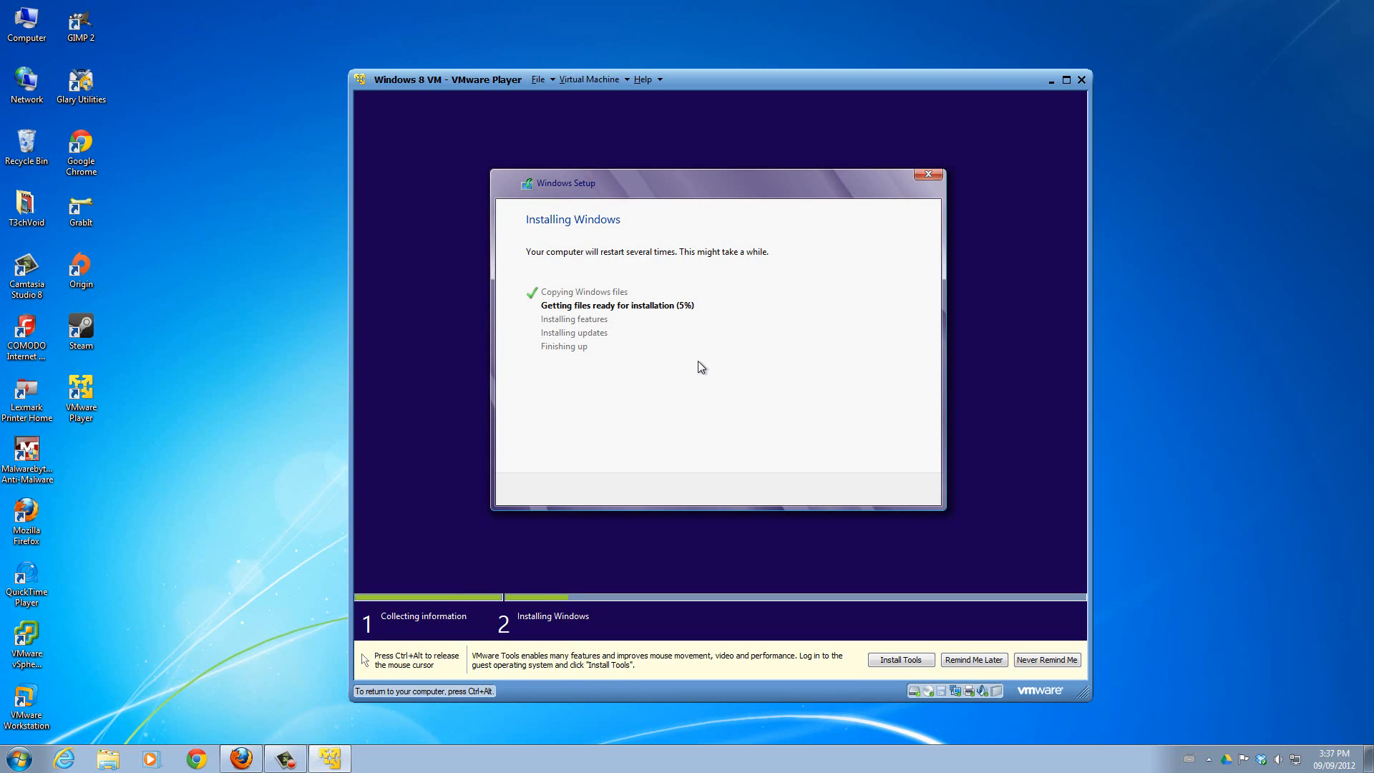
key(ctrl+alt)
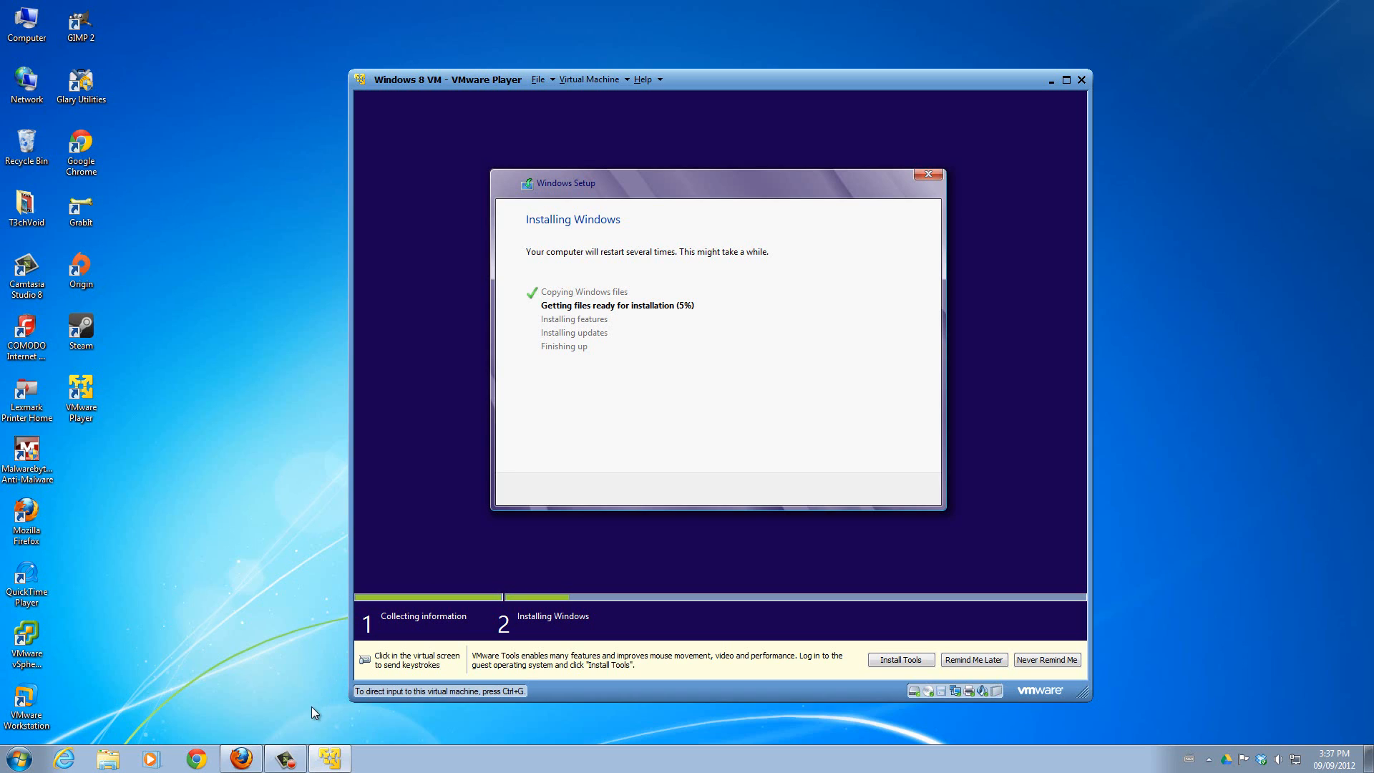
click(873, 388)
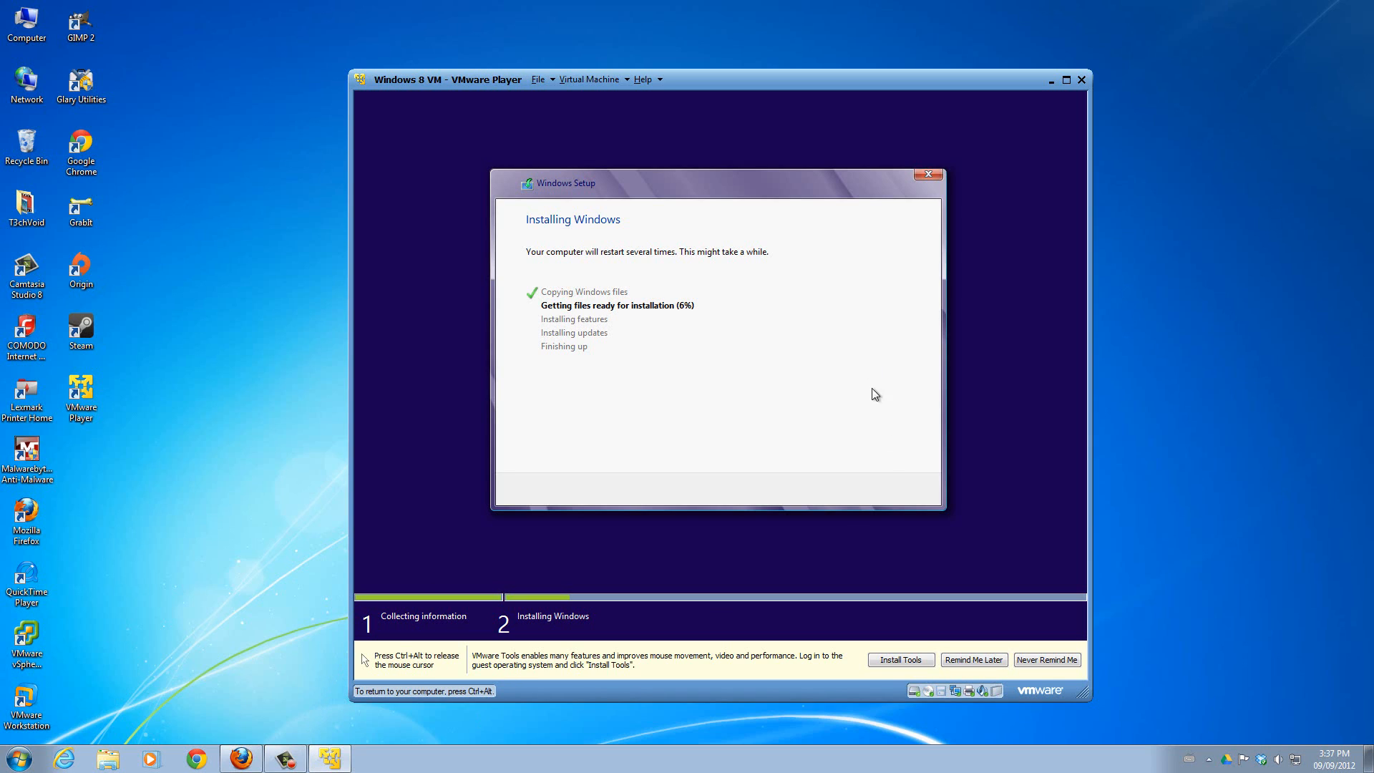
key(ctrl+alt)
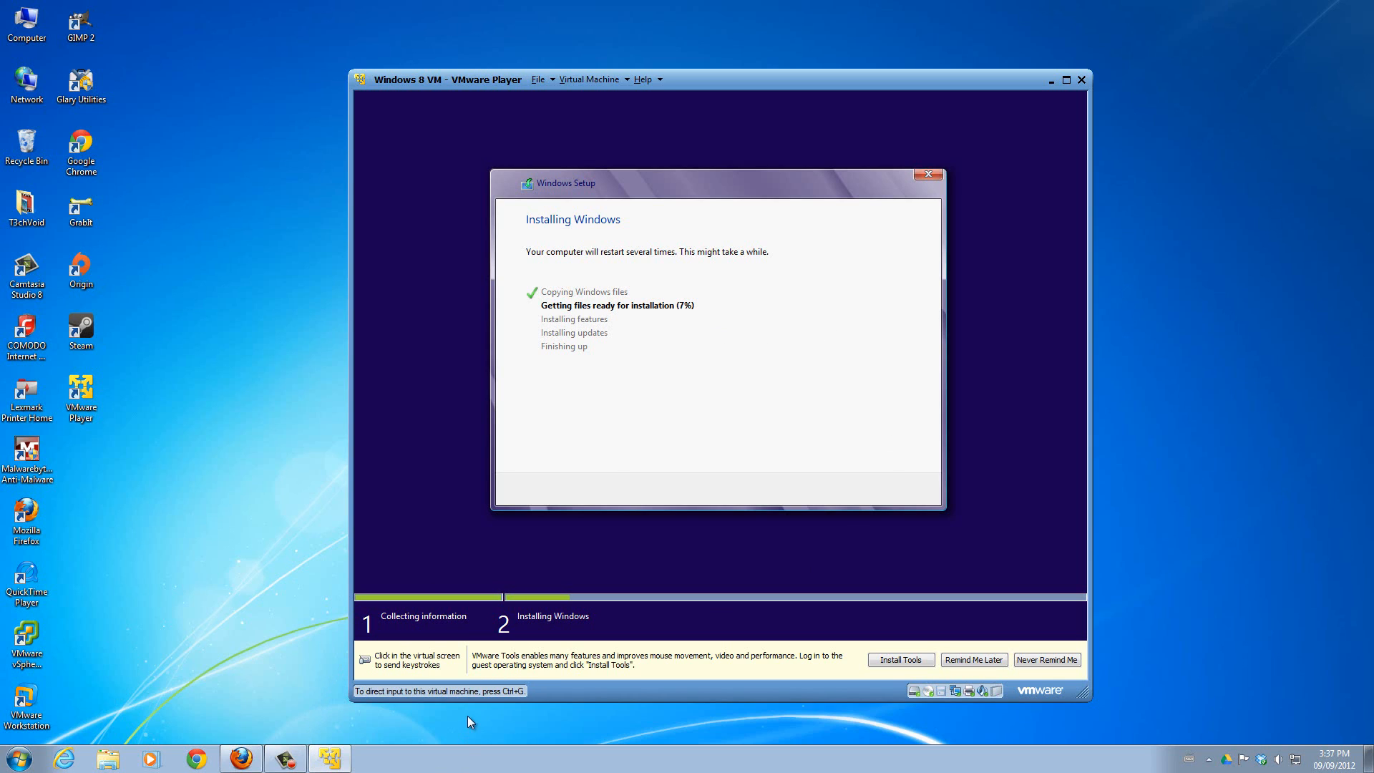
mouse_move(299, 765)
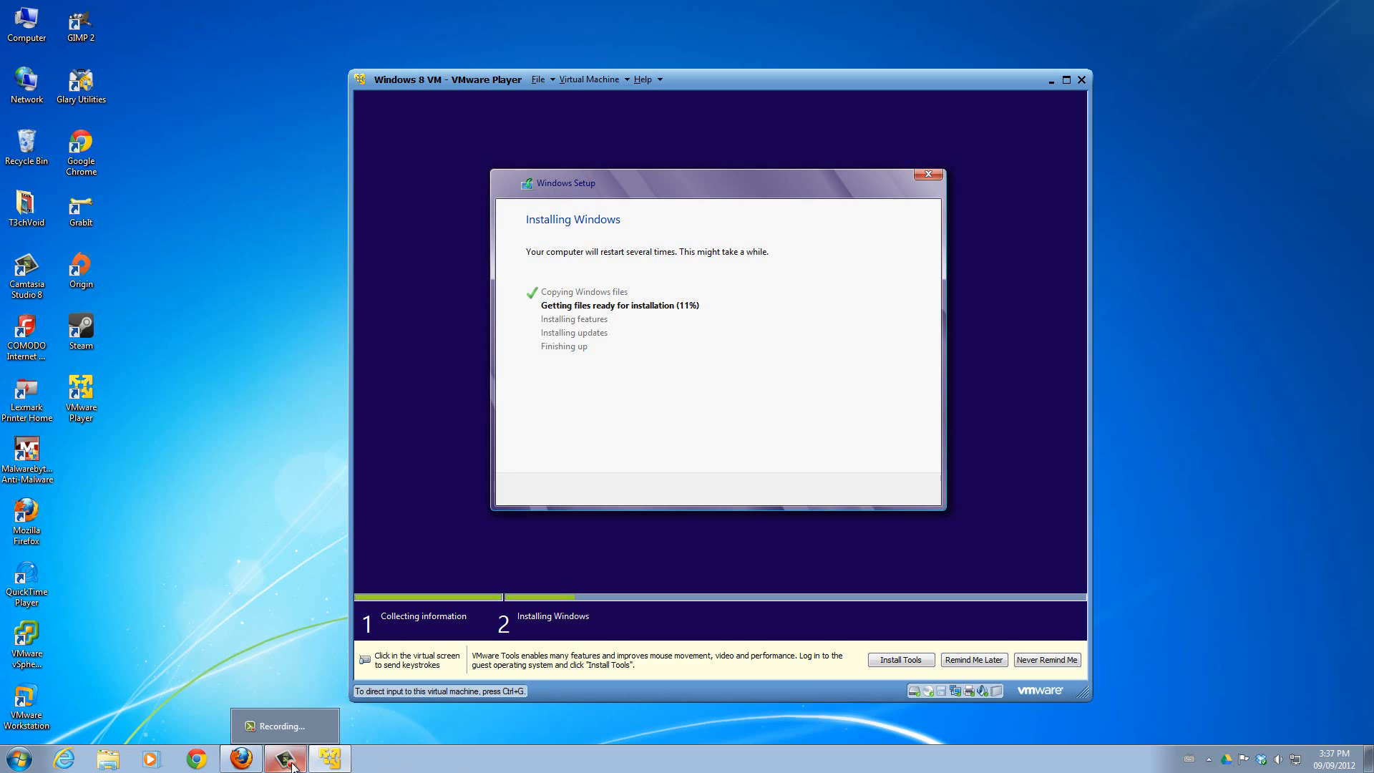
click(293, 766)
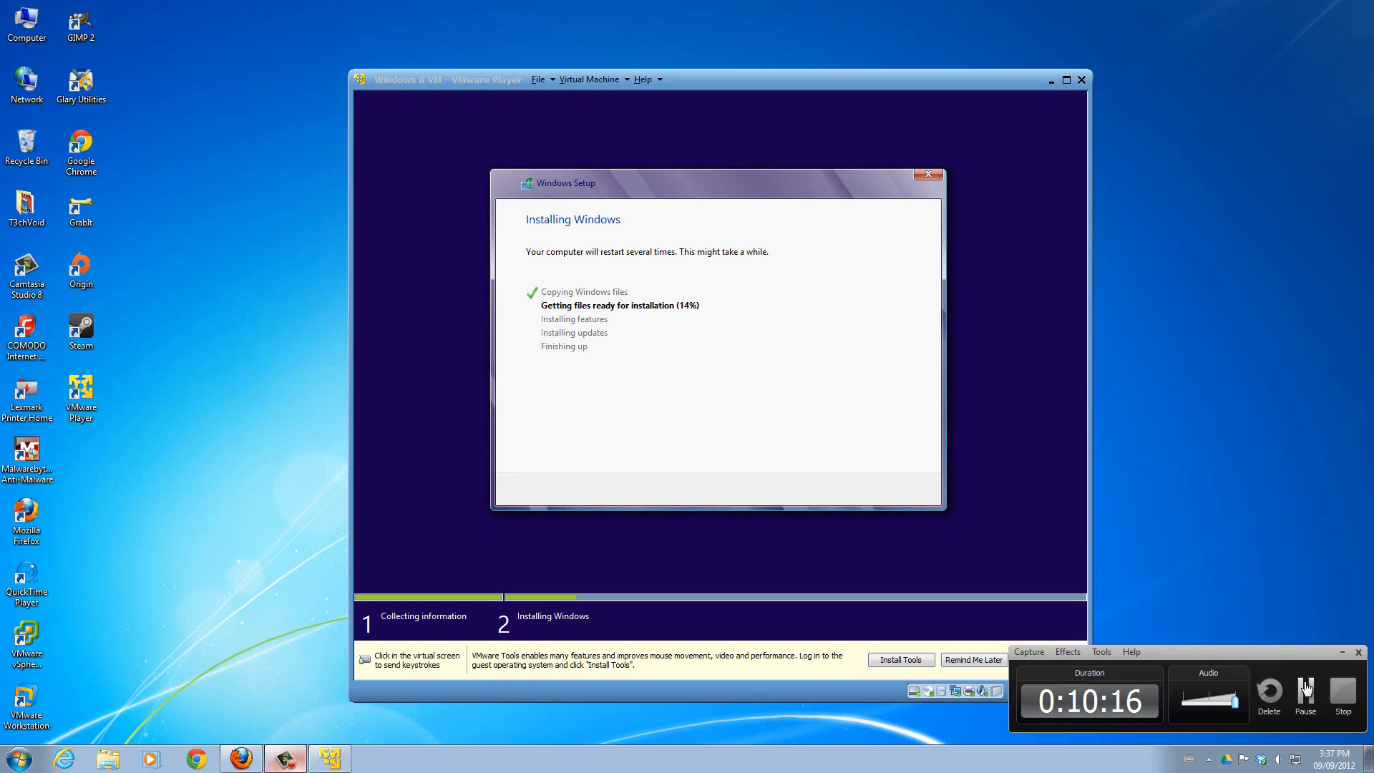
click(1302, 688)
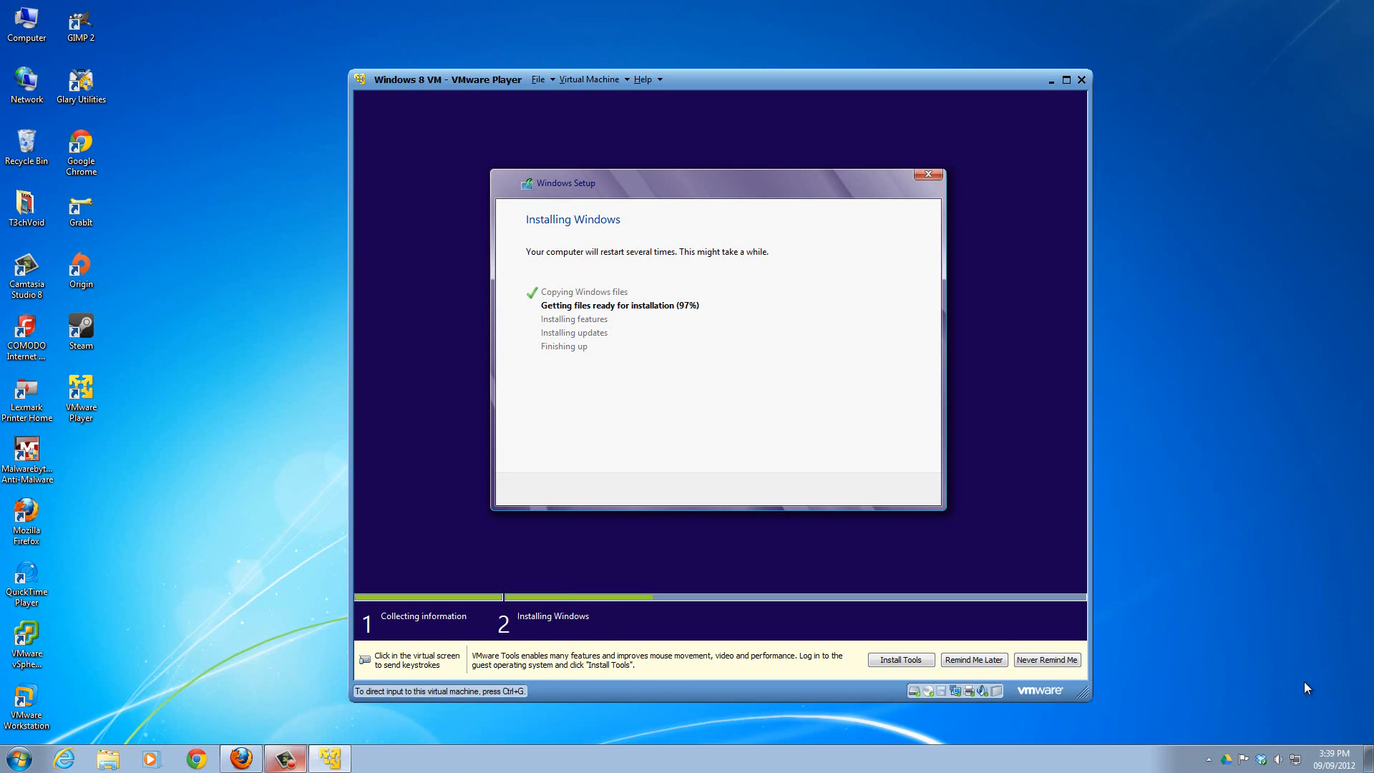
click(905, 595)
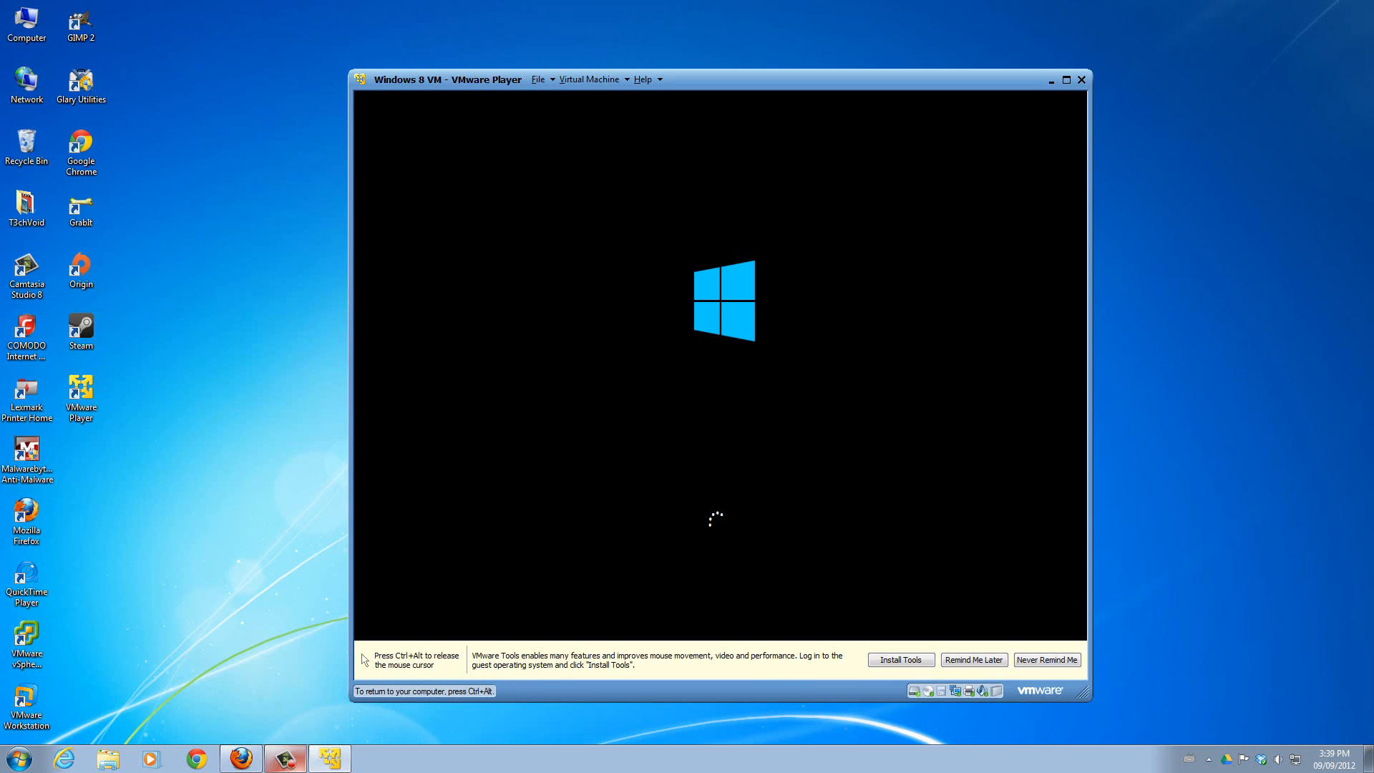
Postpone the VMware Tools installation reminder and return input control to the virtual machine.
key(ctrl+alt)
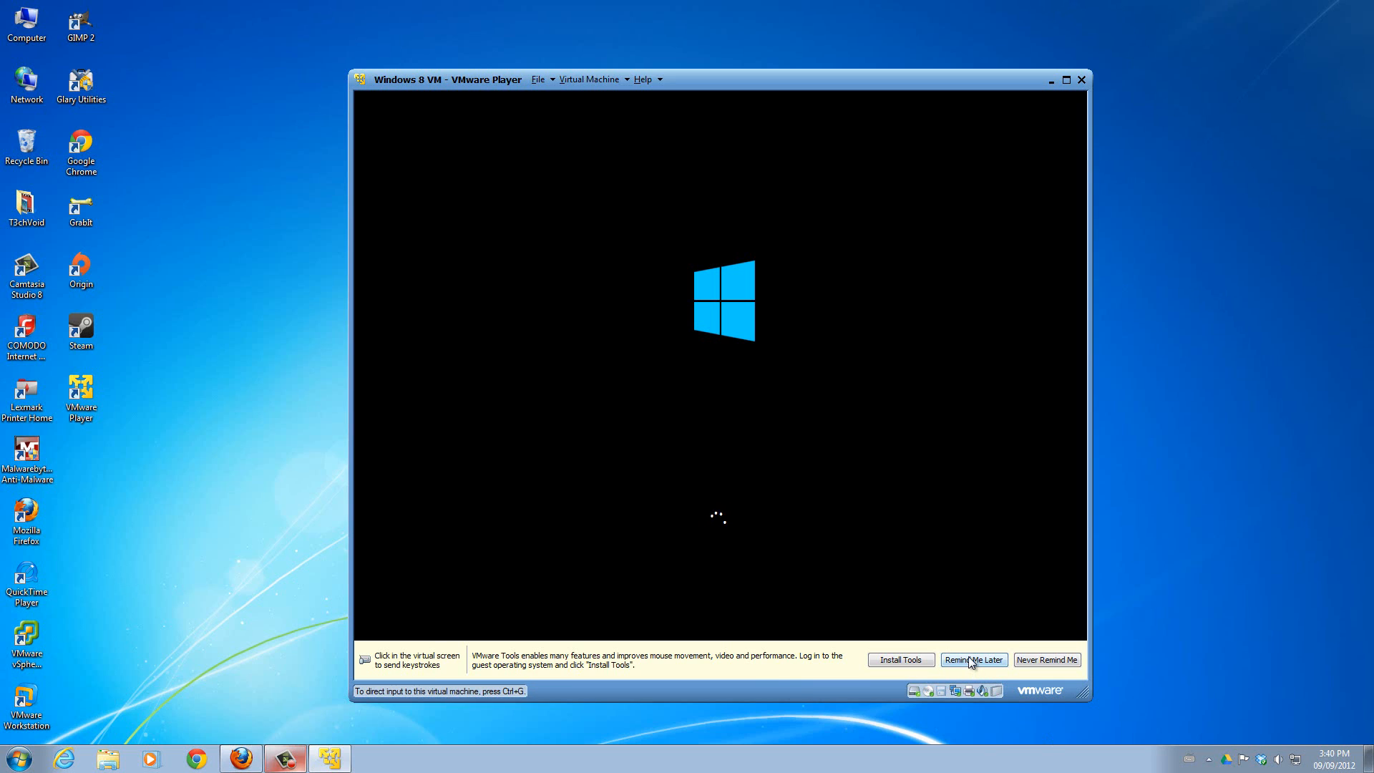
click(972, 660)
key(ctrl+g)
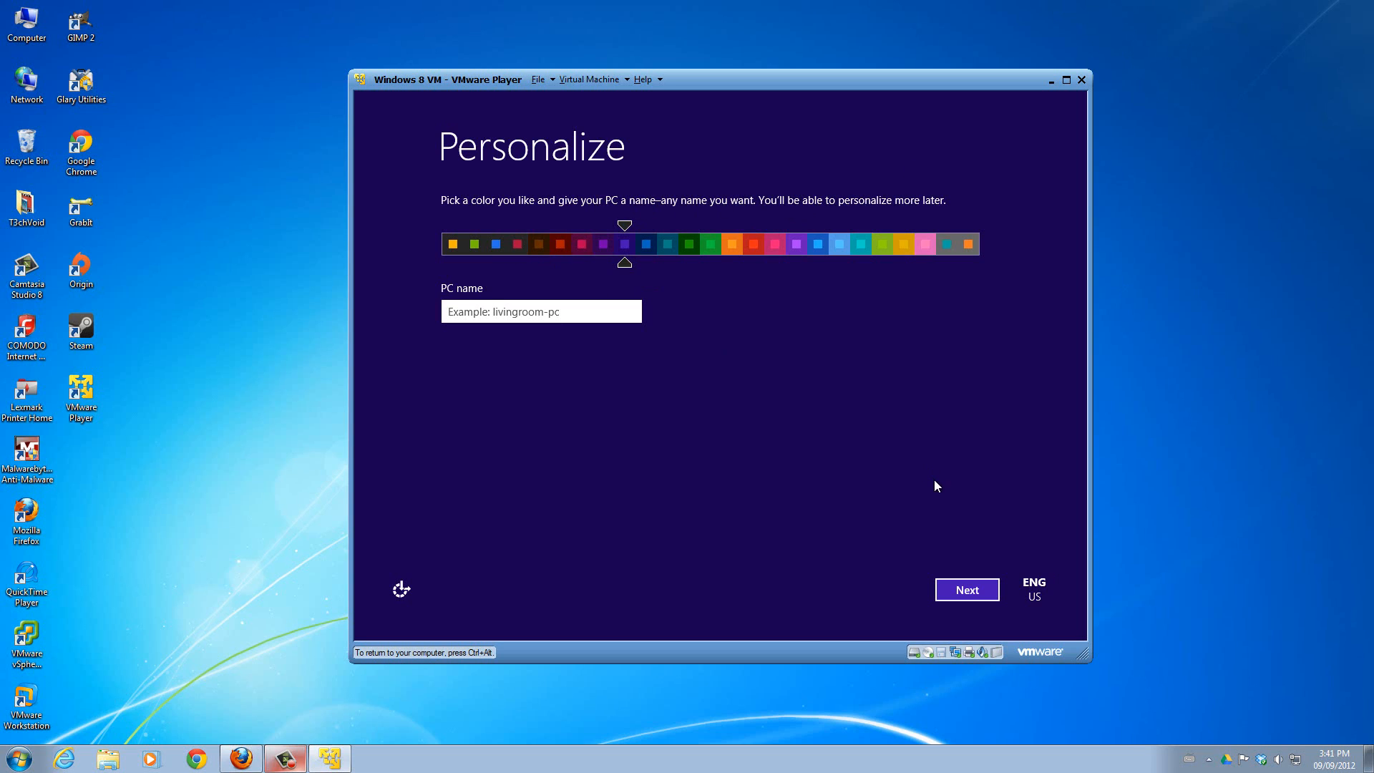
Try out several personalization colors and choose the dark background with the blue accent.
click(969, 246)
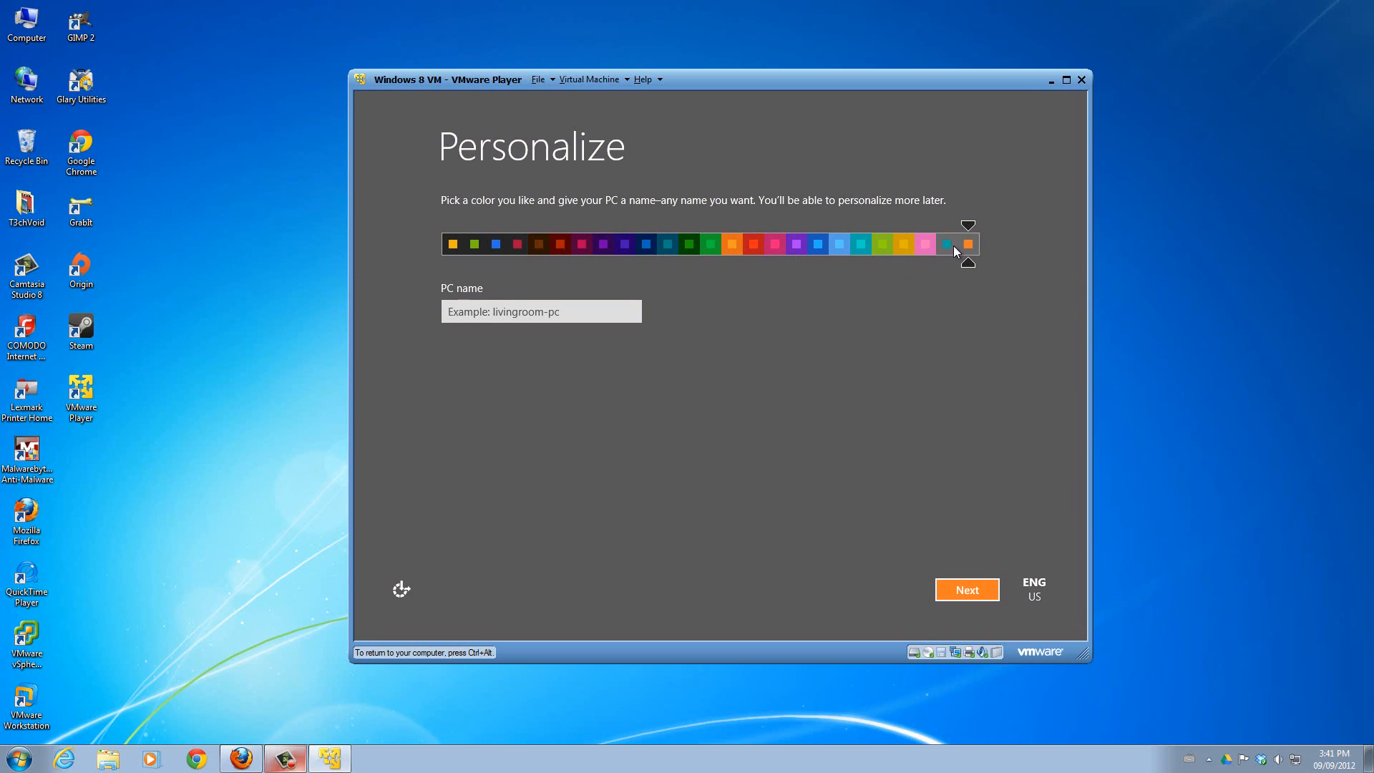
click(733, 247)
click(777, 244)
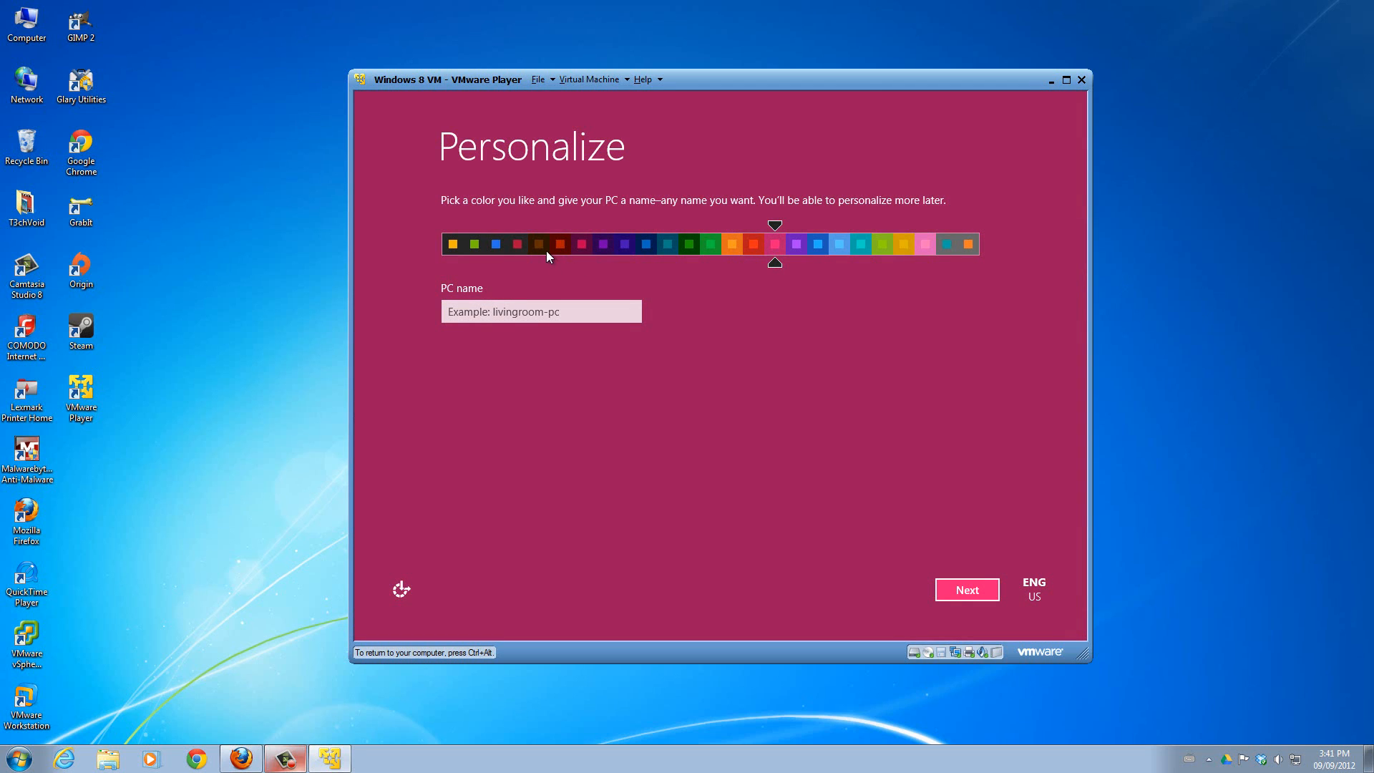
click(495, 246)
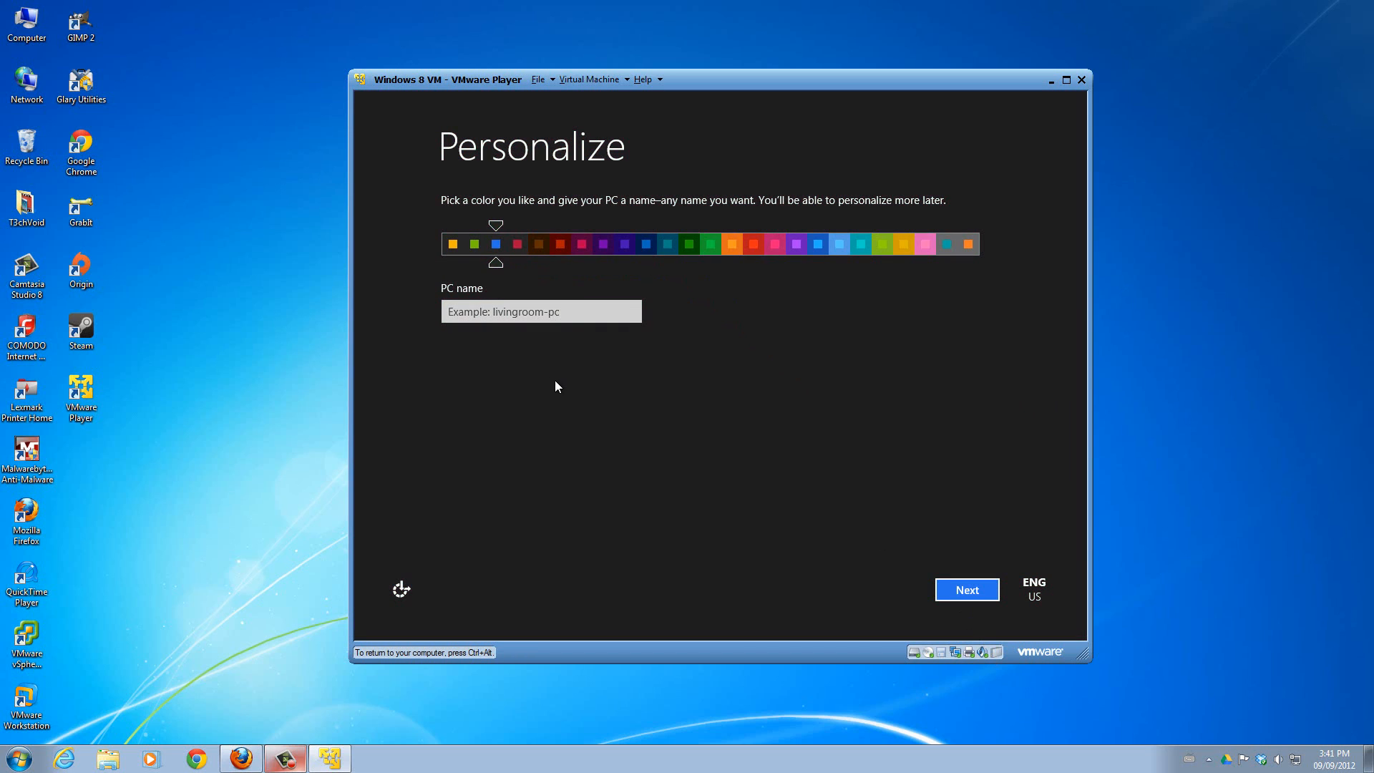
Name the PC T3chVoidPC and accept the express settings.
click(564, 313)
click(565, 315)
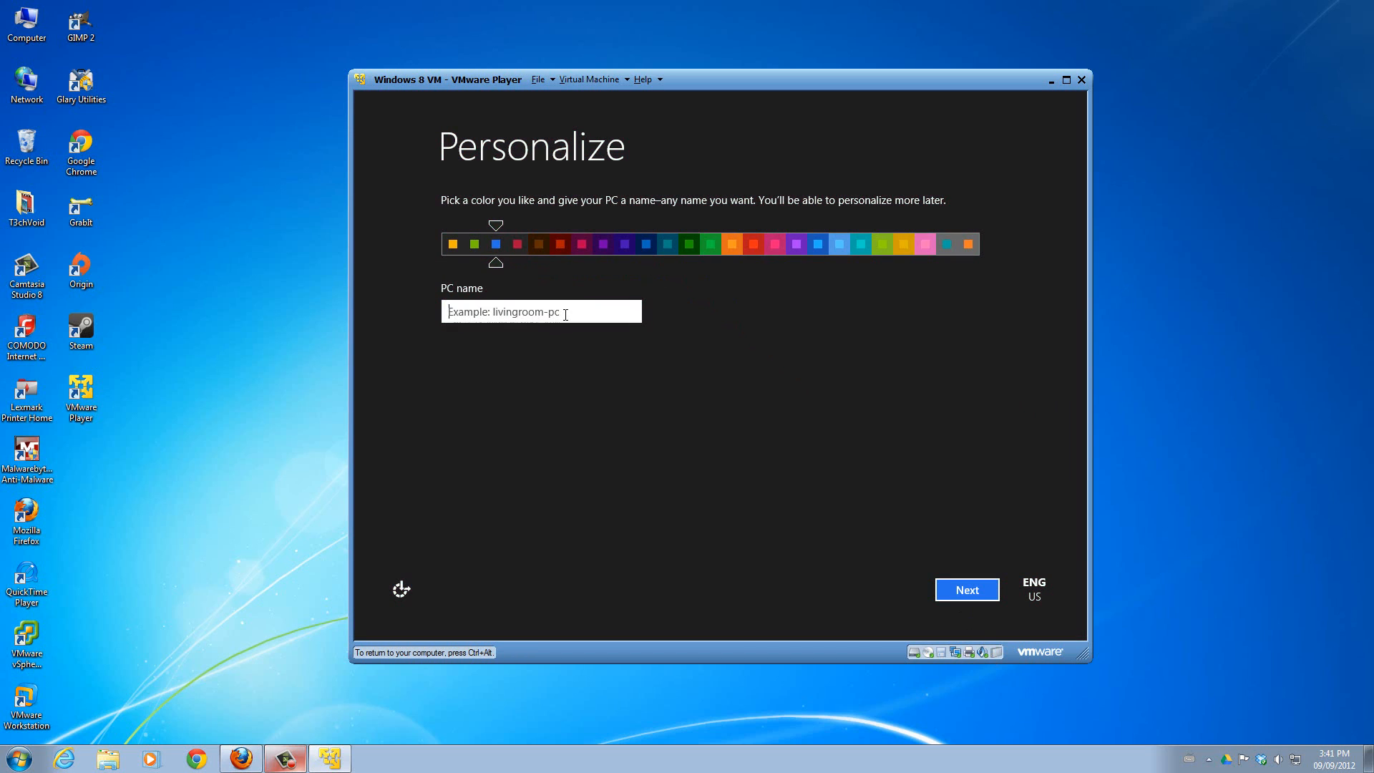
text(T3chVoidPC)
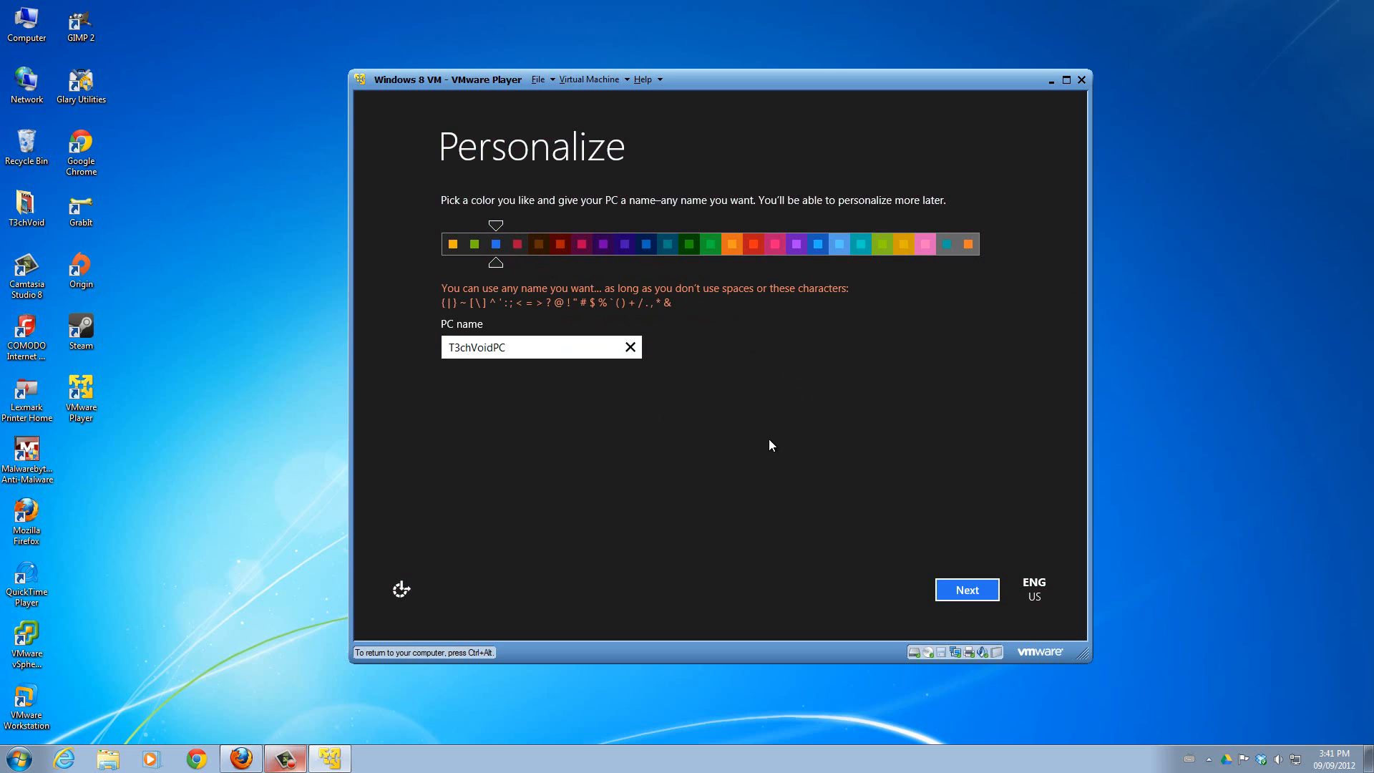
click(964, 587)
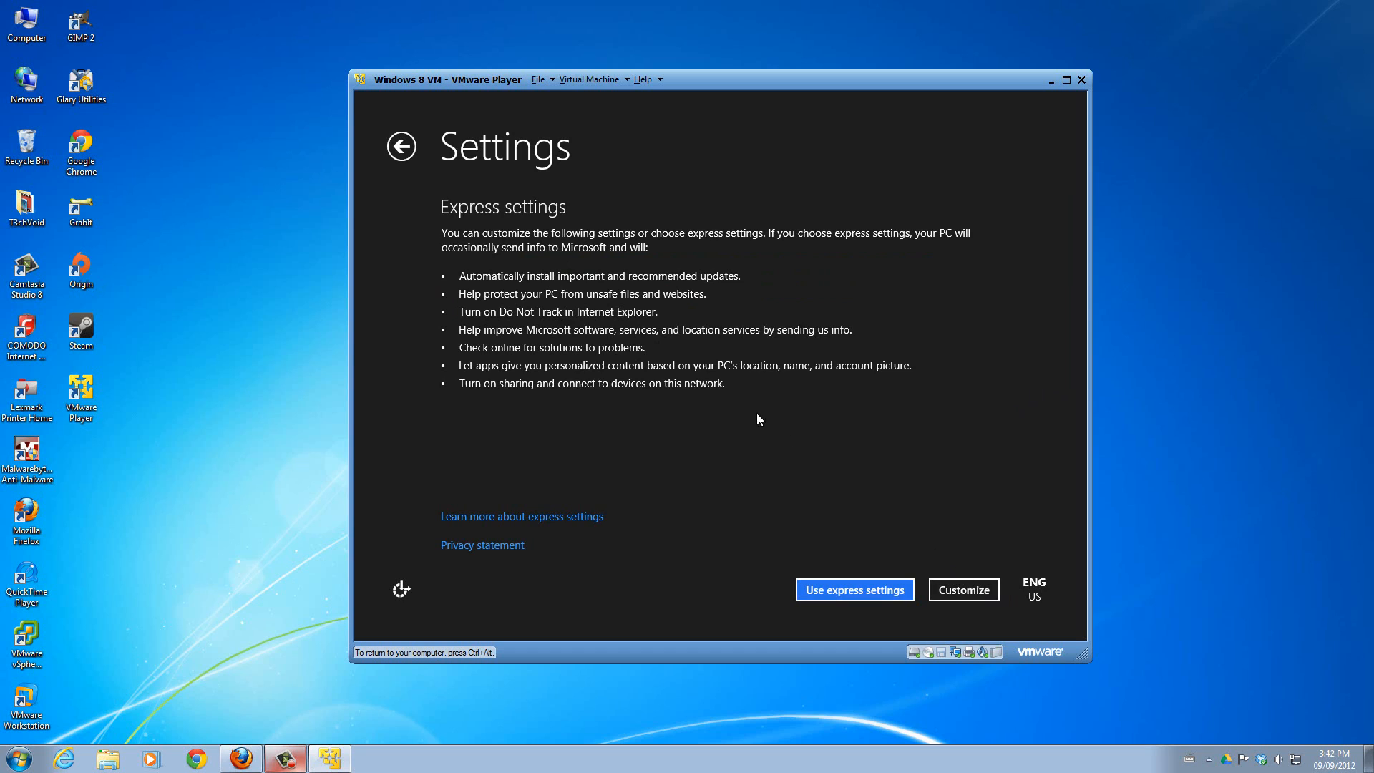
click(843, 592)
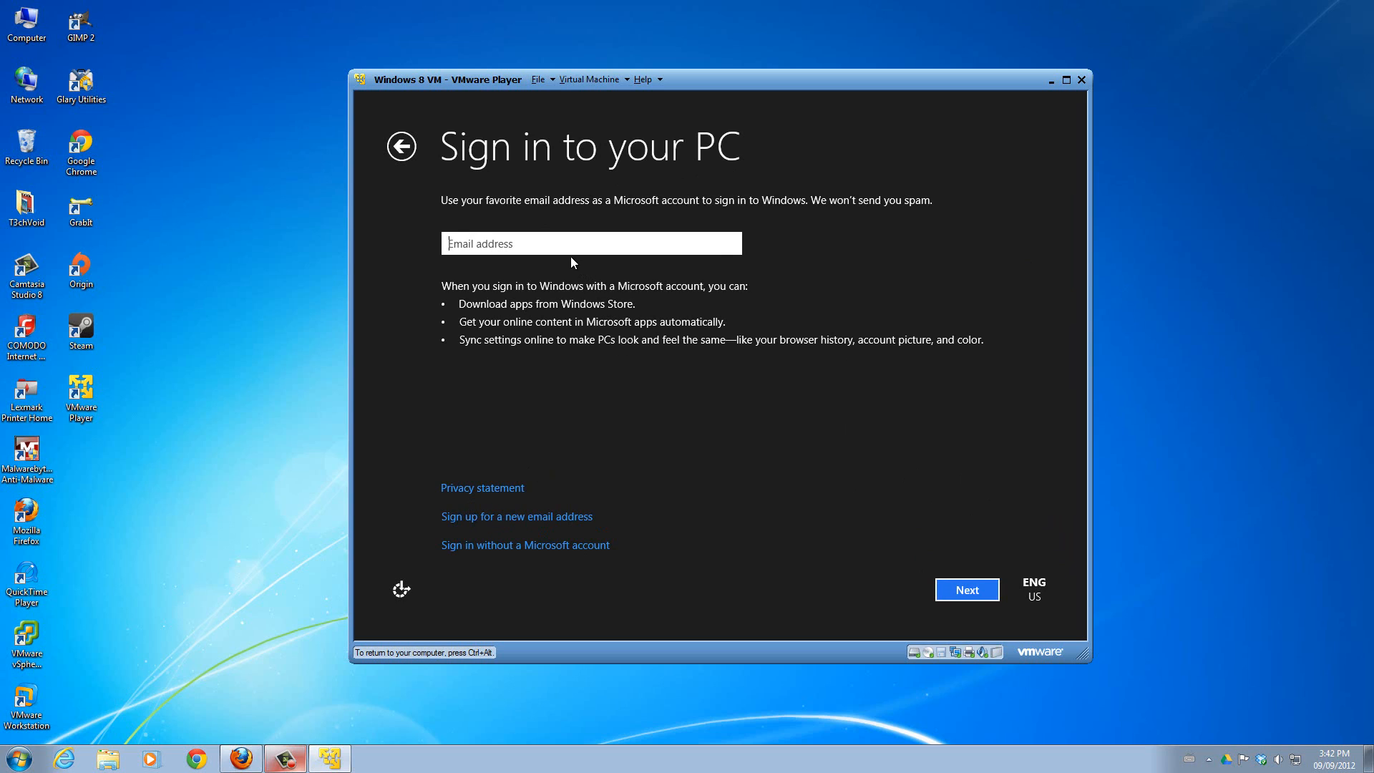
Review the options for signing in without a Microsoft account and return to the Microsoft account sign-in.
click(520, 546)
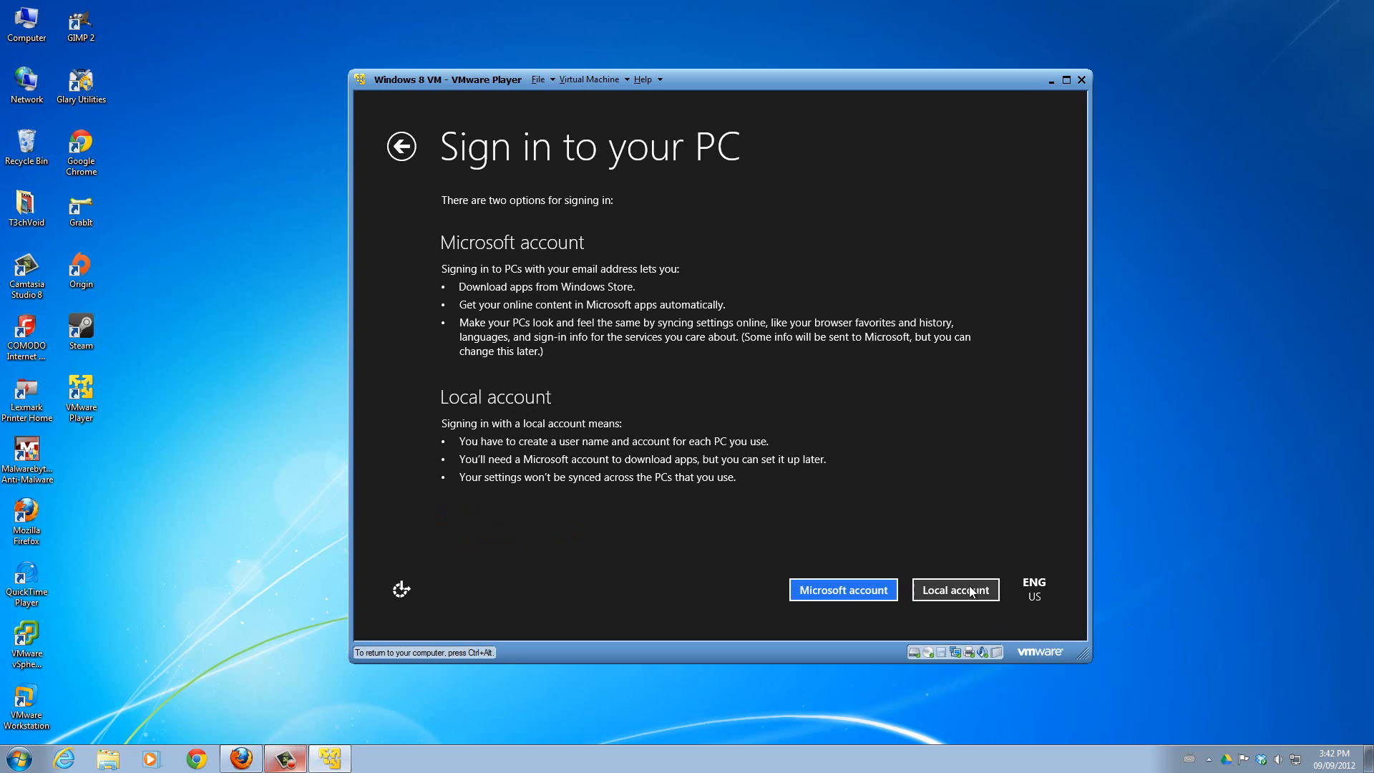
click(847, 591)
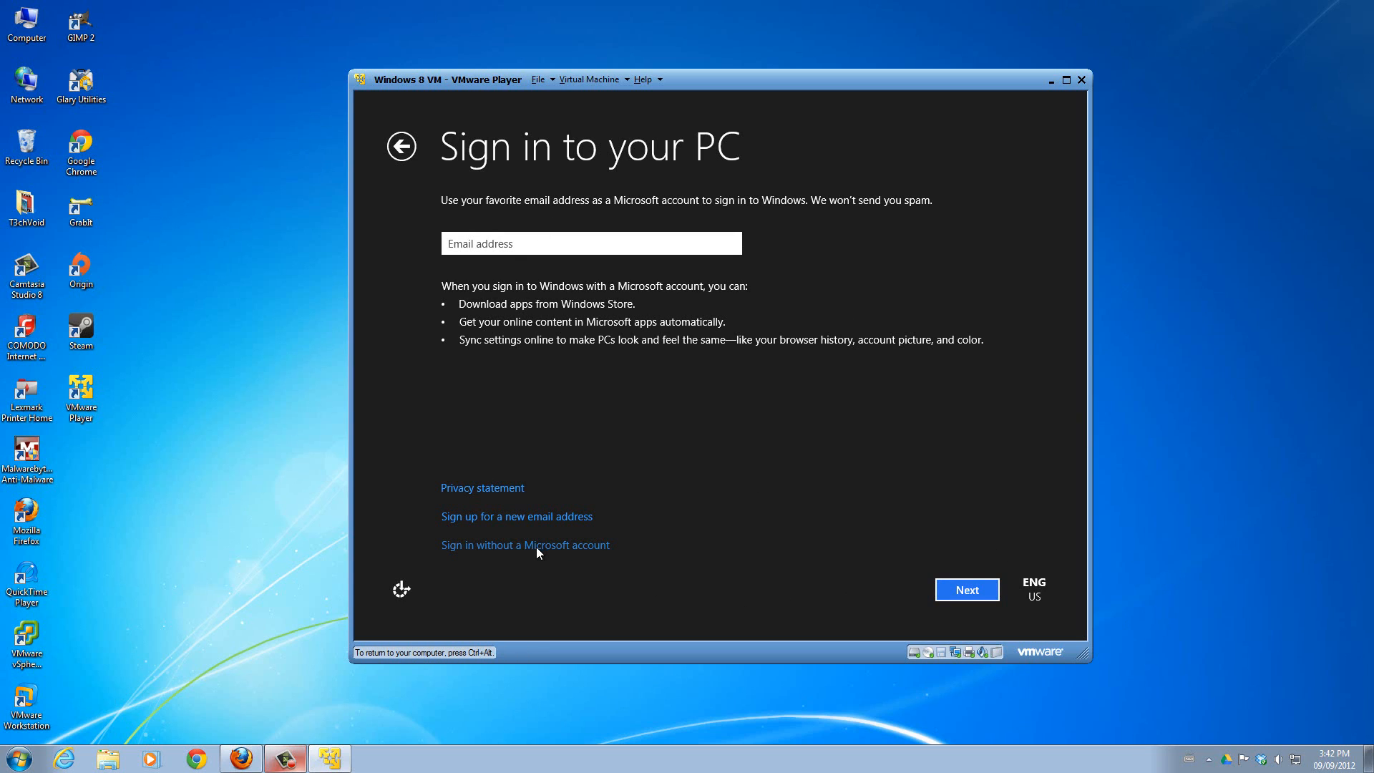
Choose to sign in without a Microsoft account, select a local account, and set the user name to T3chVoid.
click(478, 545)
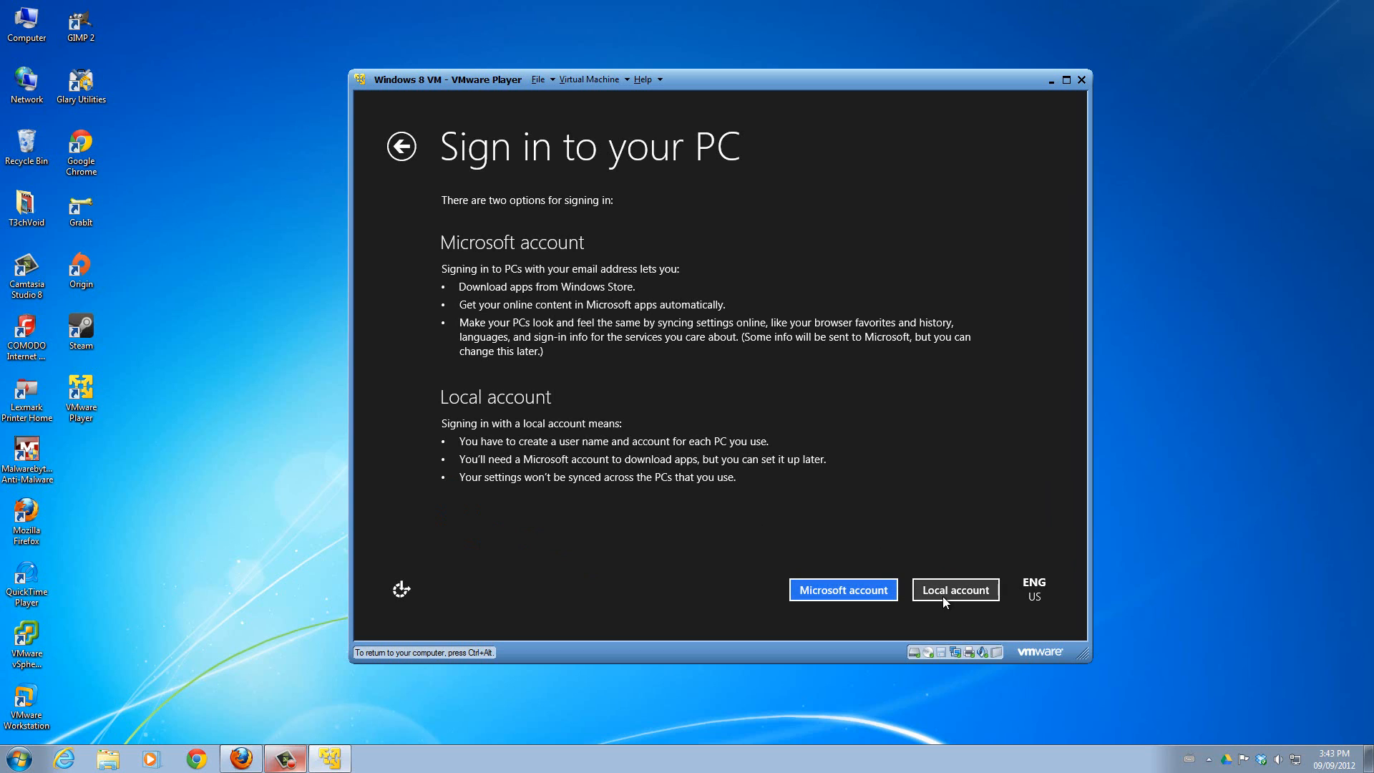
click(943, 596)
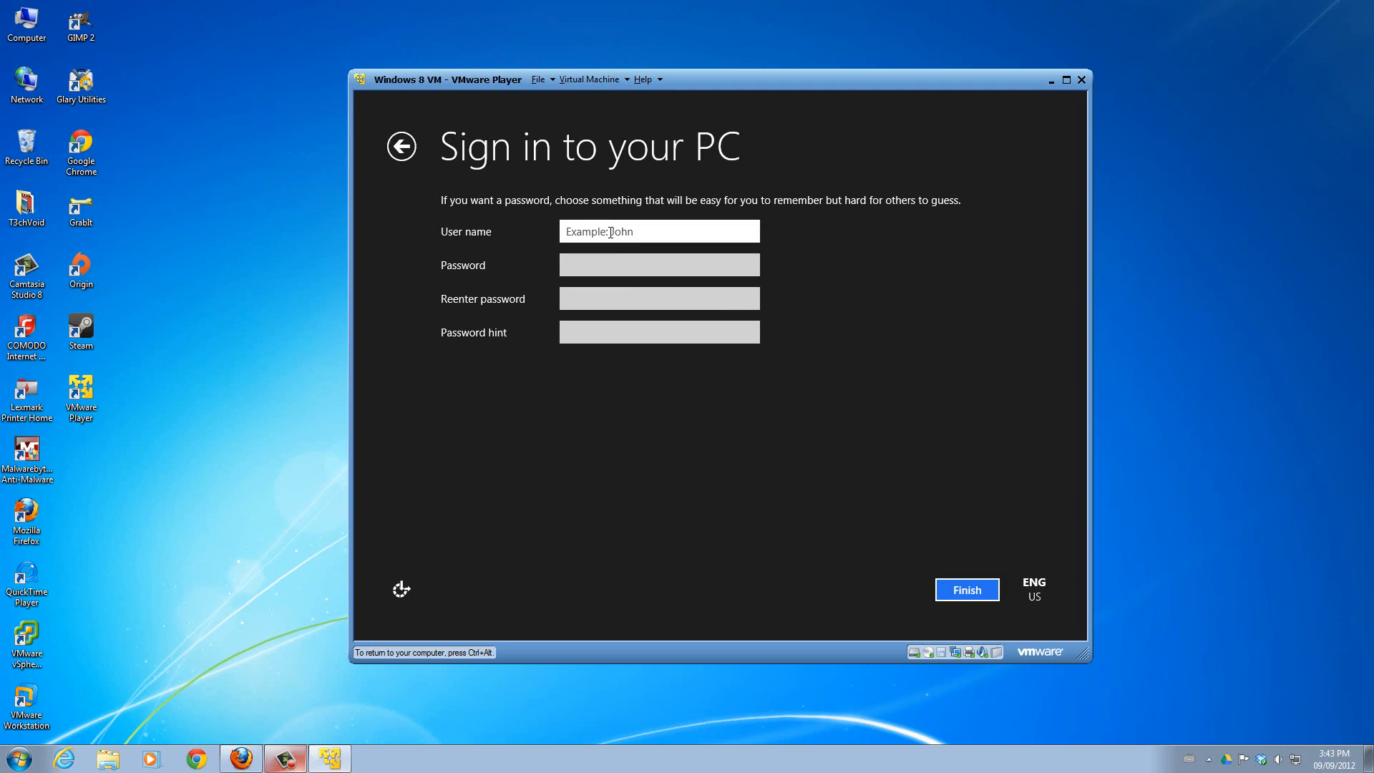
text(T3chVoid)
key(Tab)
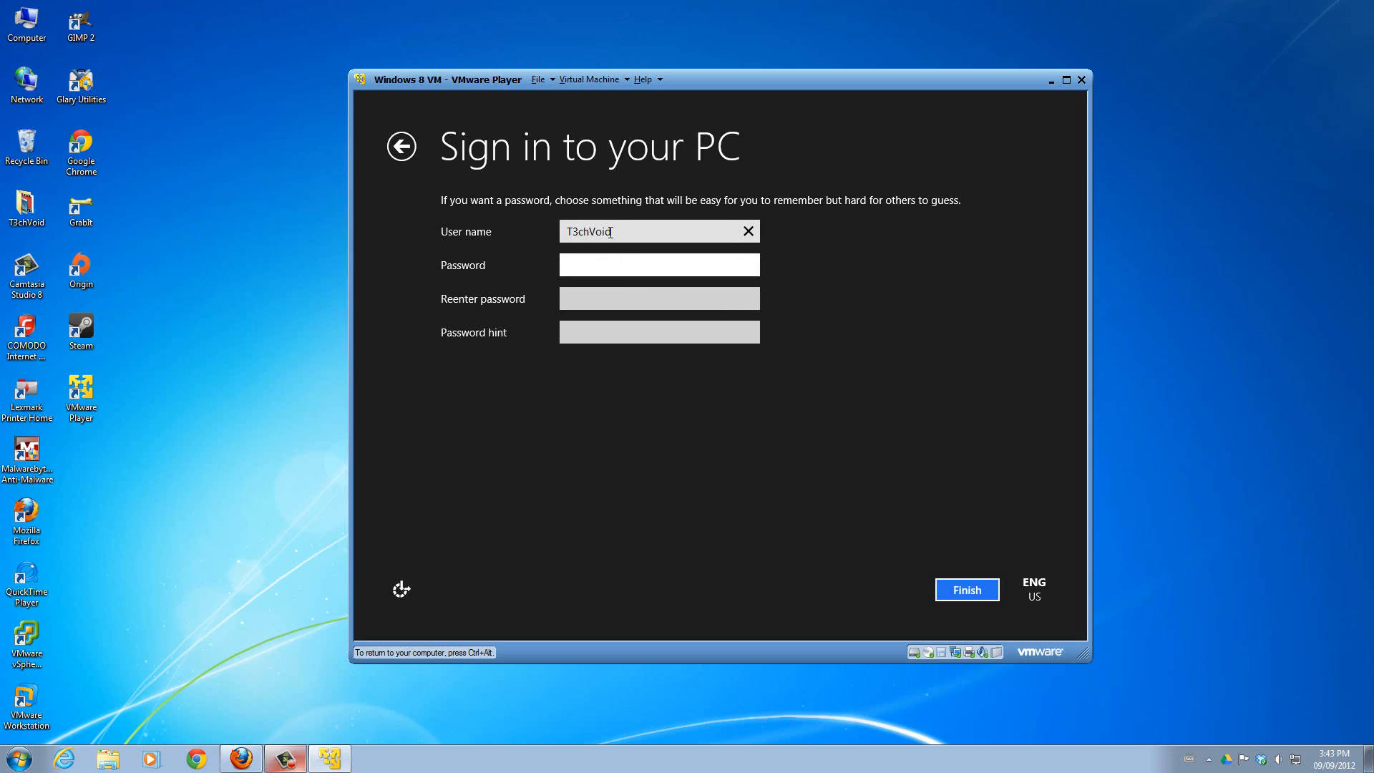
Enter and reenter the local account's password, fill in the password hint, and finish the account setup.
text(****)
key(Tab)
text(****)
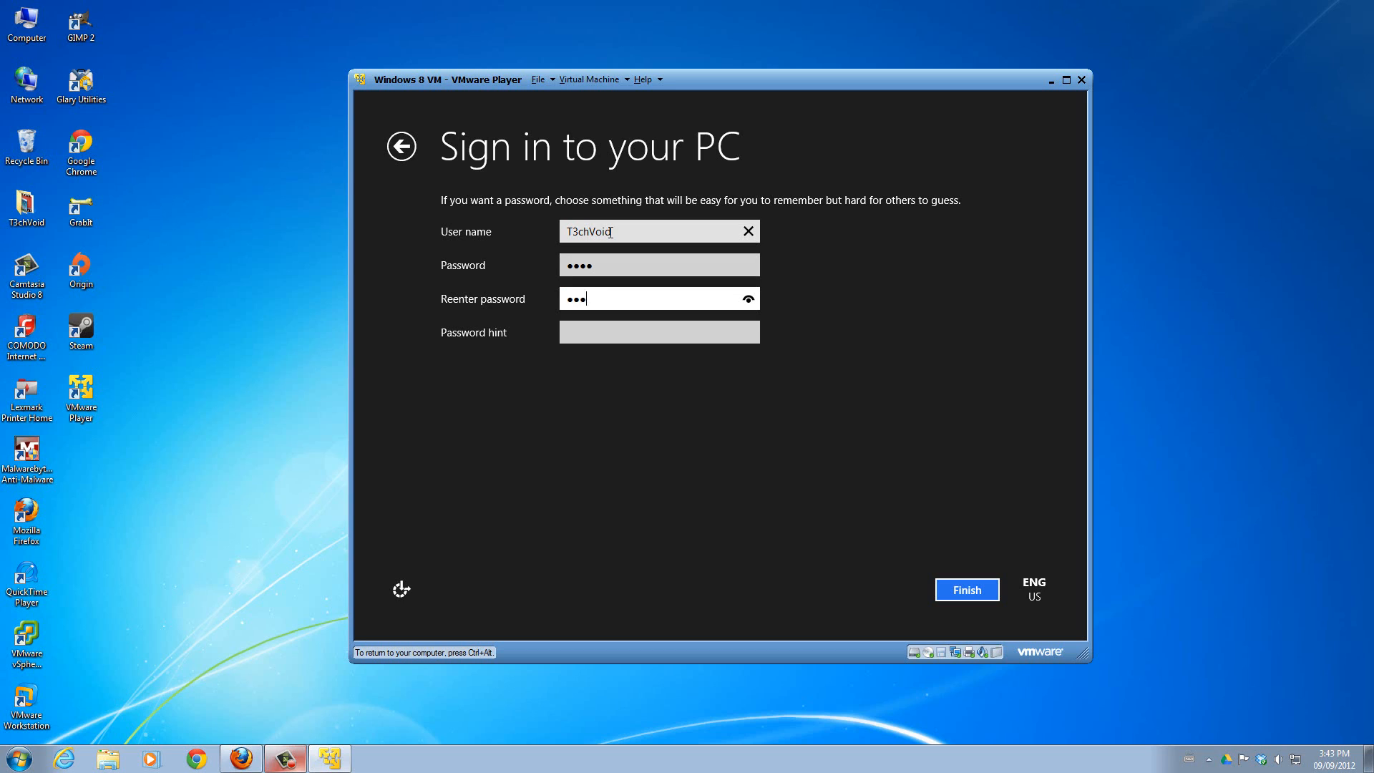
key(Tab)
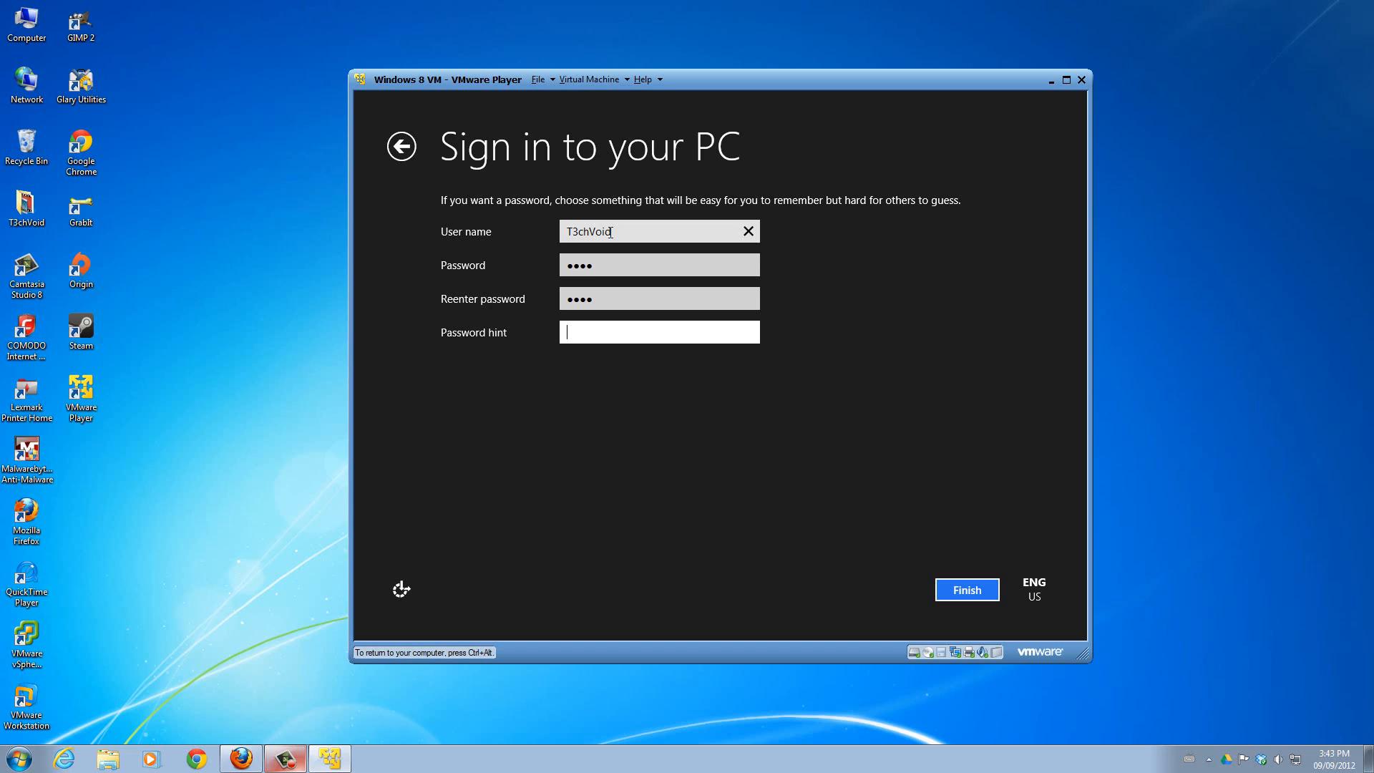
text(73$7)
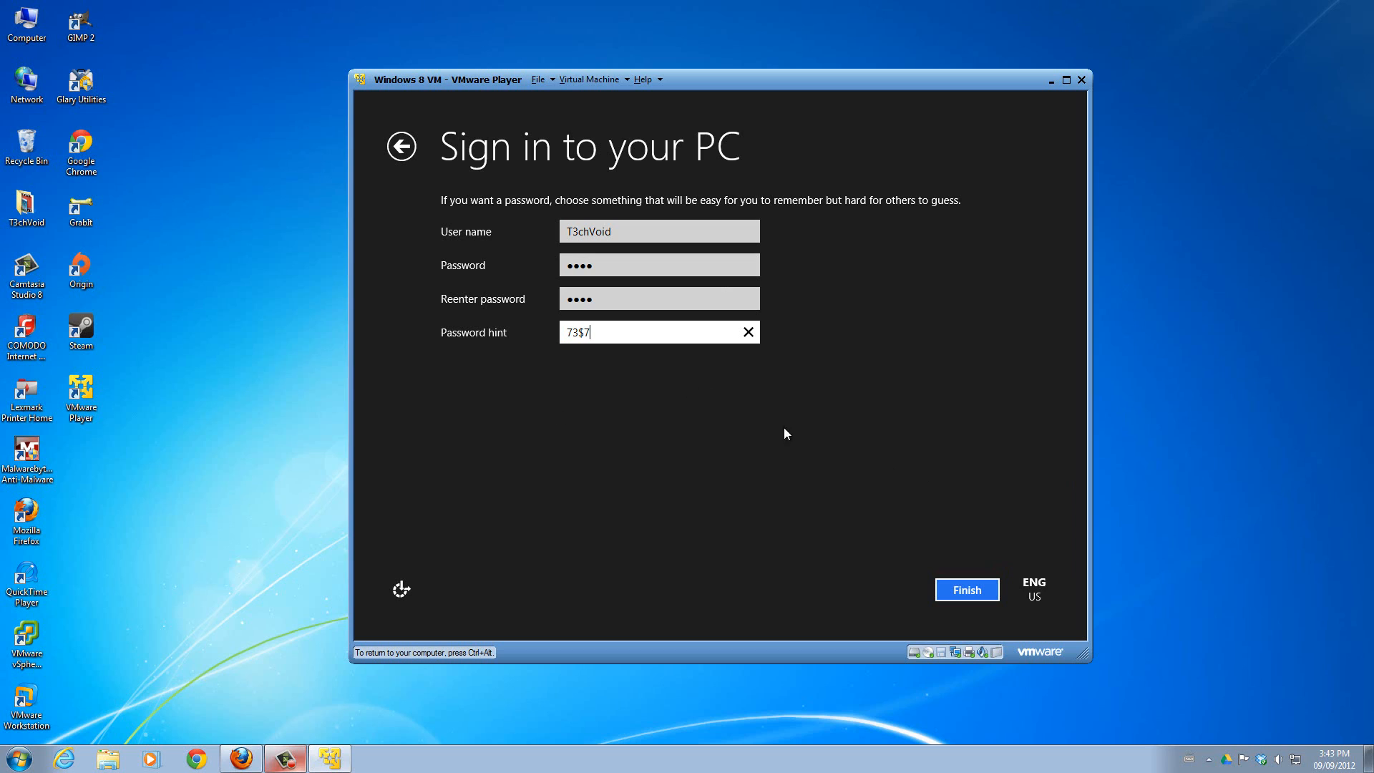
click(979, 595)
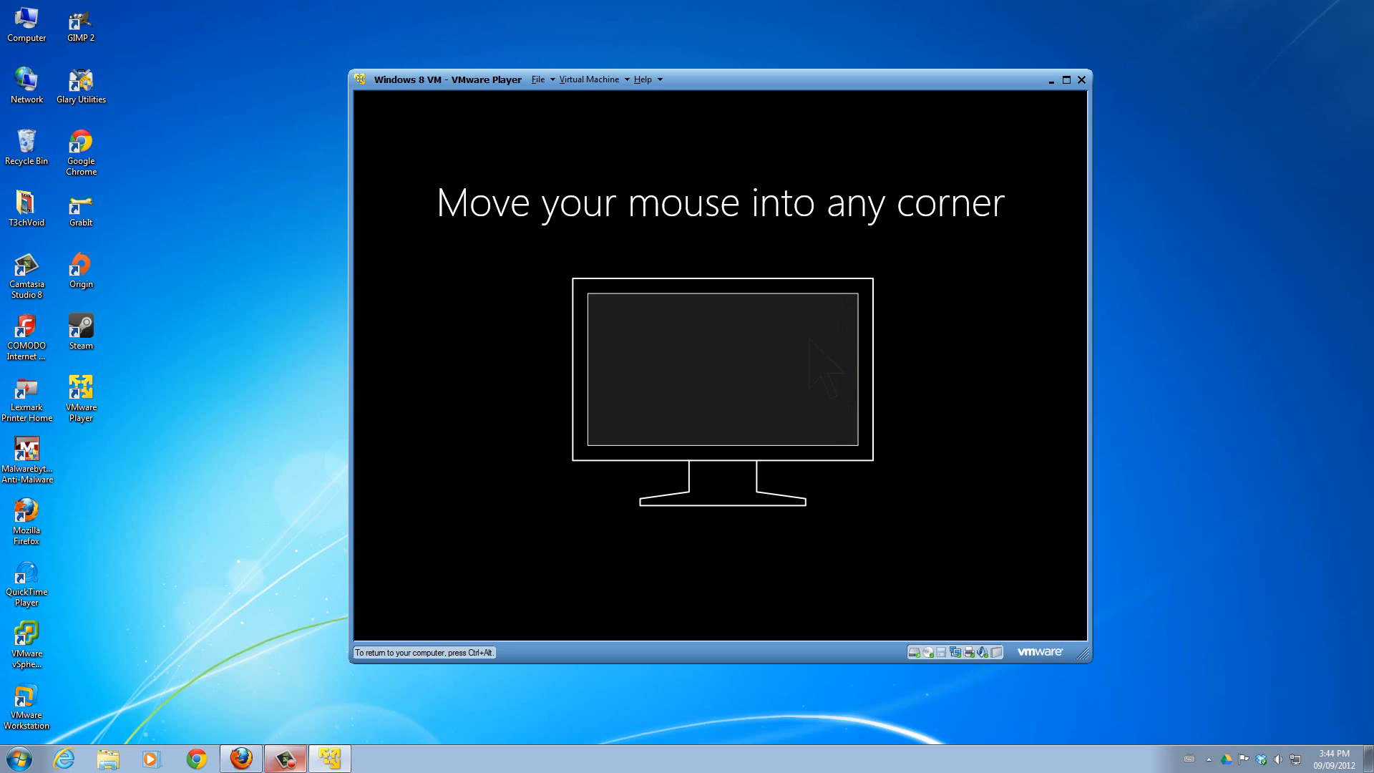
Release input from the virtual machine and direct it back during setup, and open the Windows 8 desktop from the Start screen.
key(ctrl+alt)
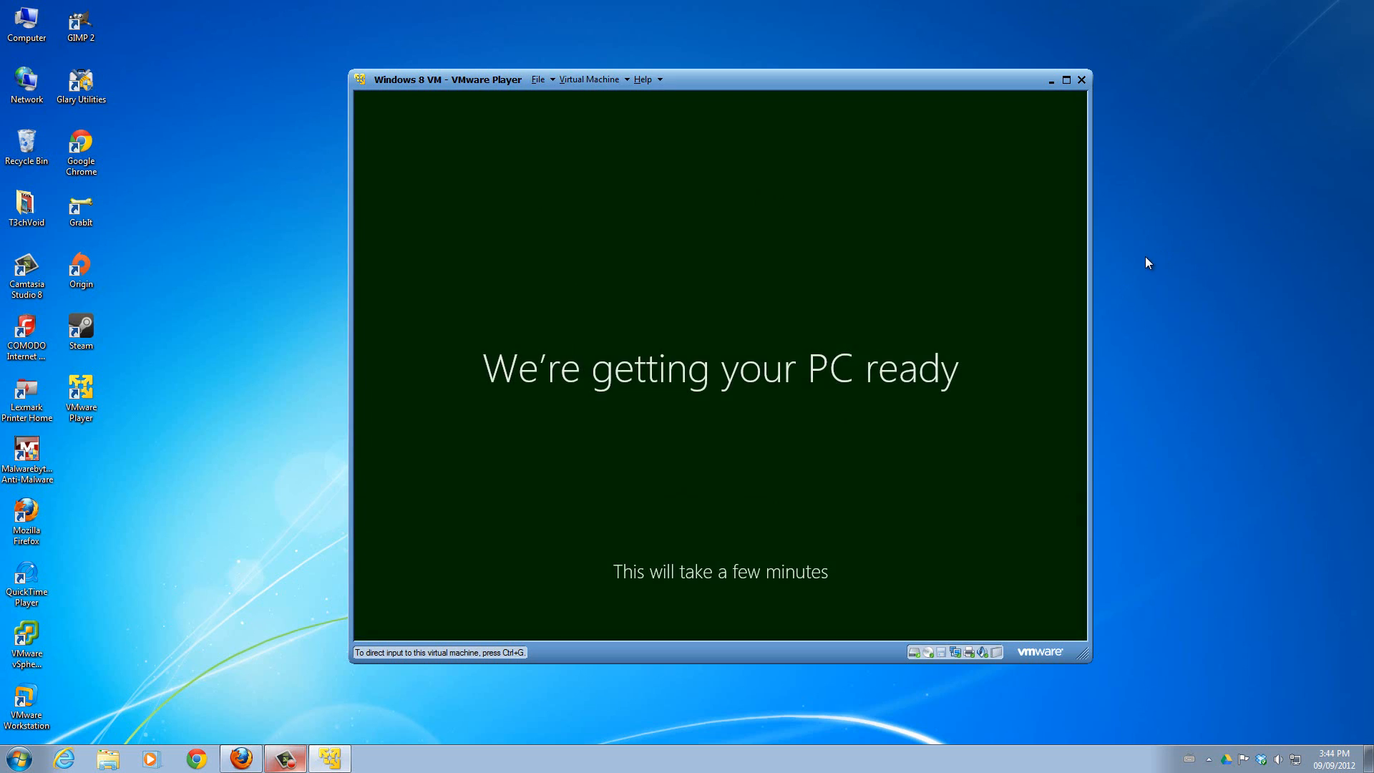
key(ctrl+g)
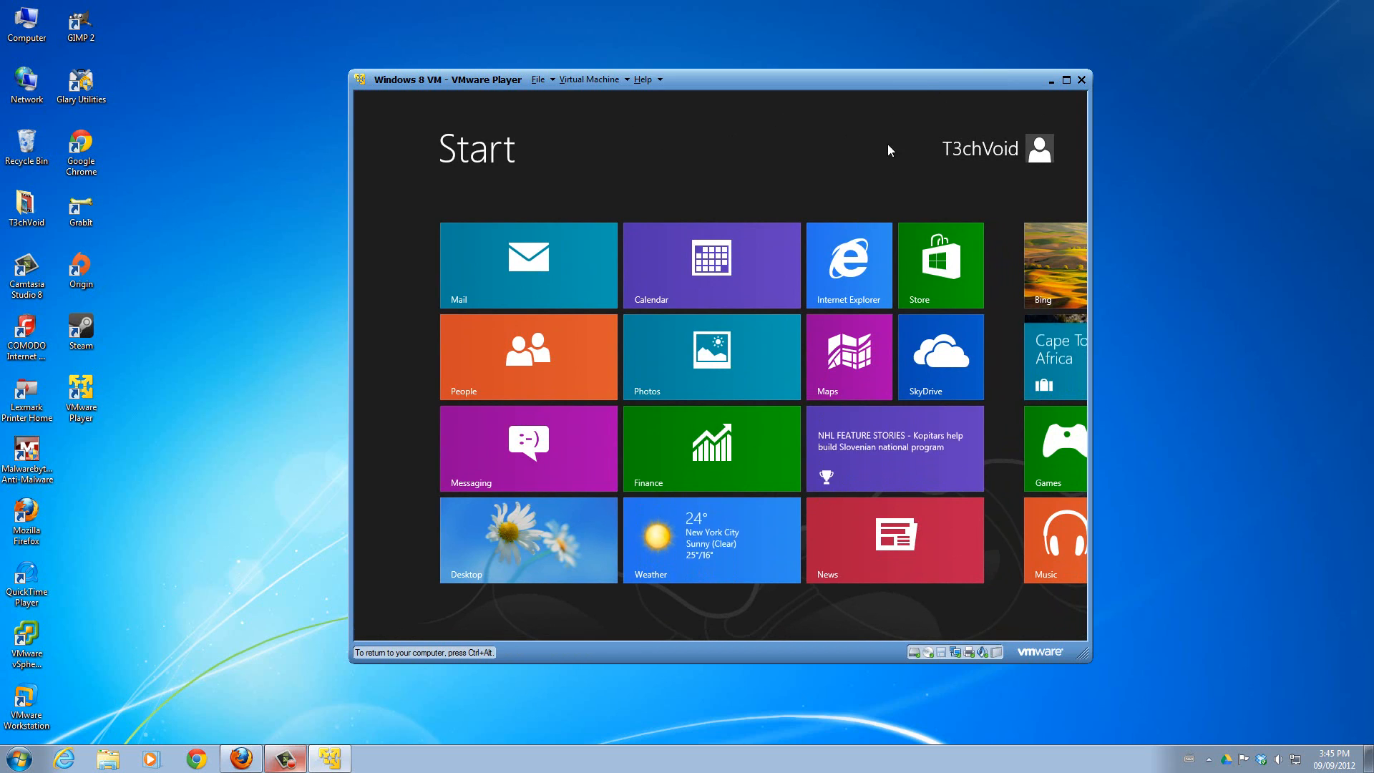
drag(858, 637, 655, 604)
click(493, 556)
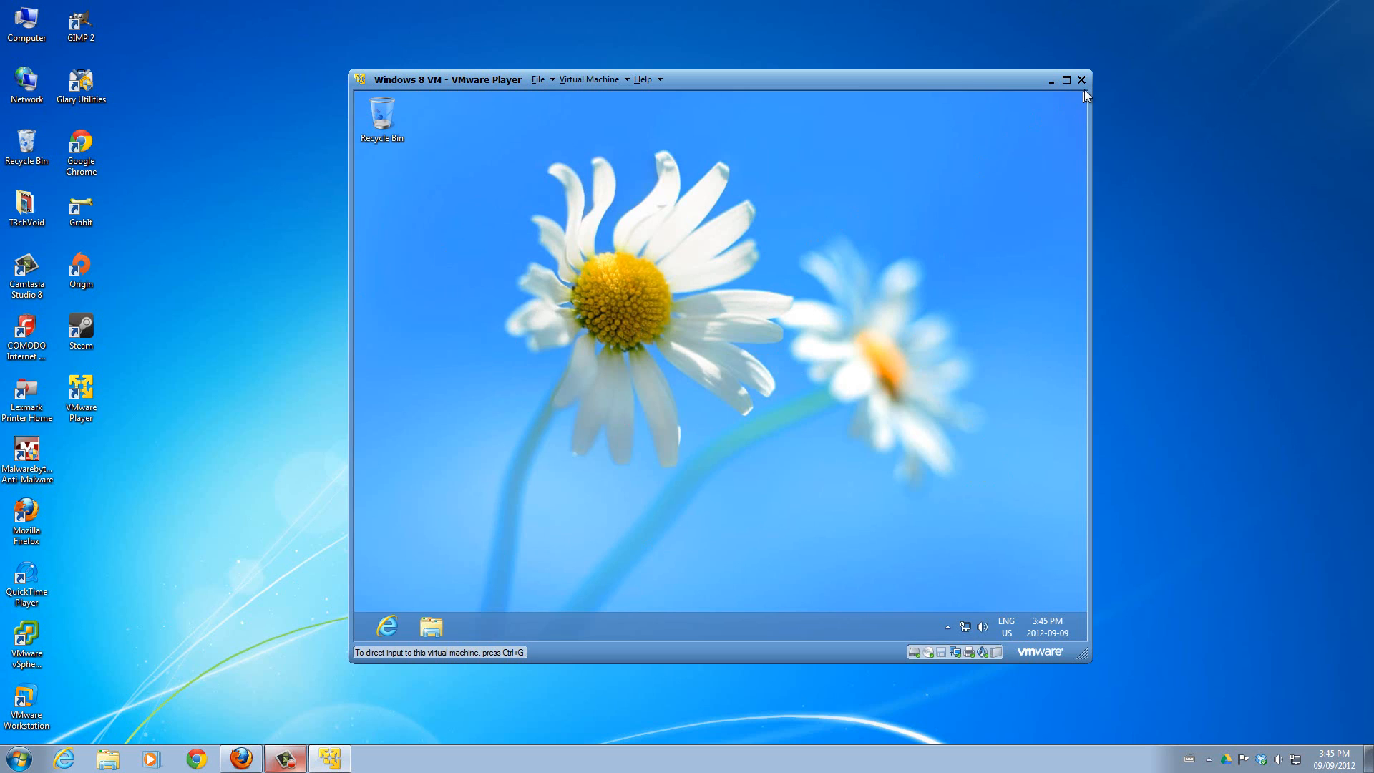
Return to the Start screen from the charms, look over its tiles, and reopen the Windows 8 desktop.
mouse_move(1087, 90)
mouse_move(1068, 236)
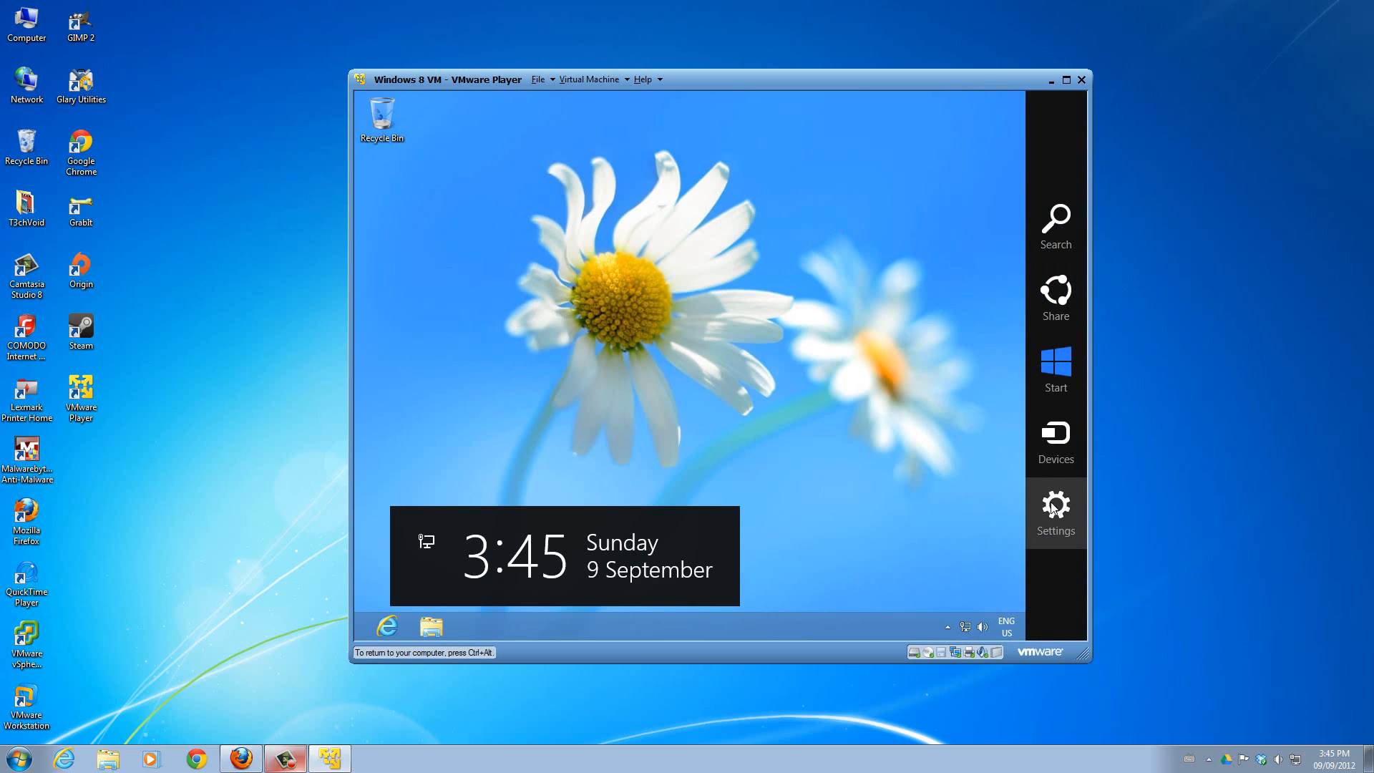
click(1049, 363)
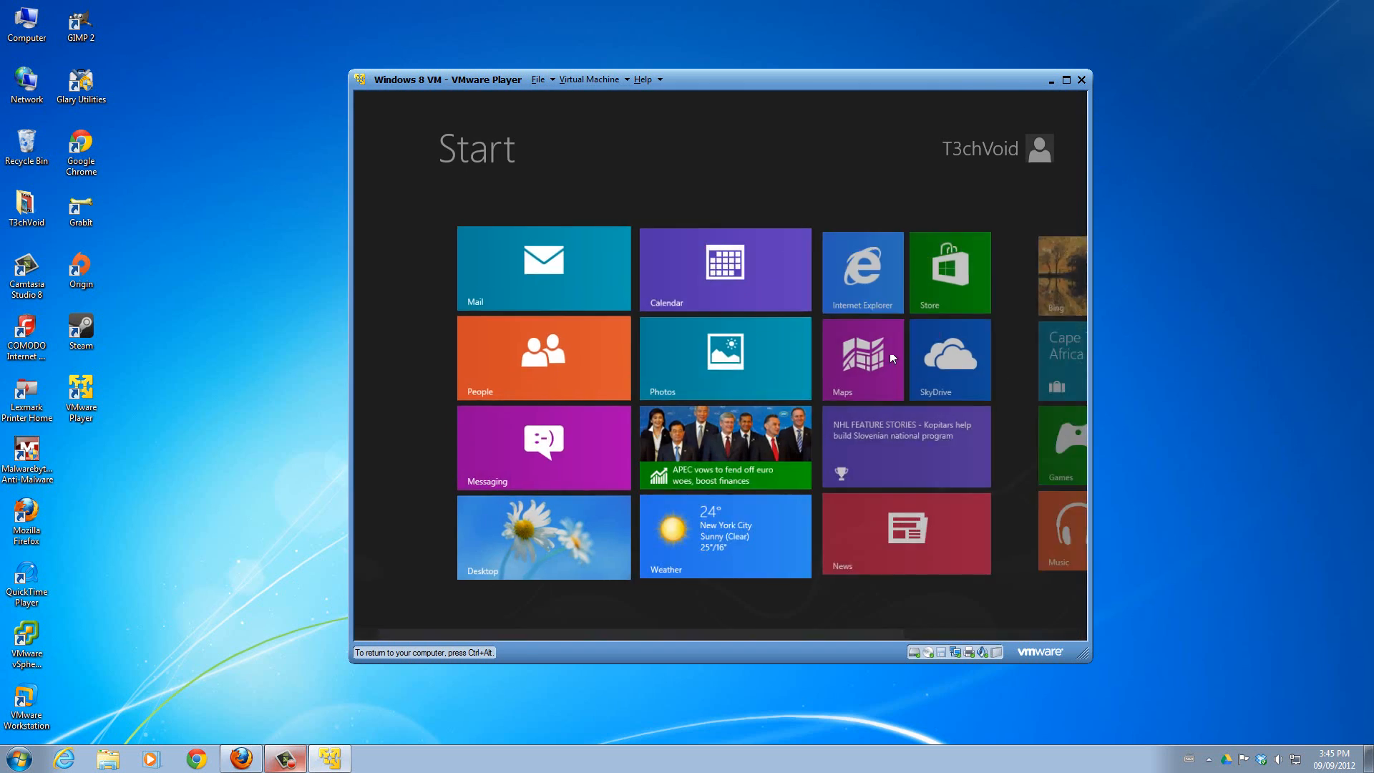
drag(843, 637, 708, 639)
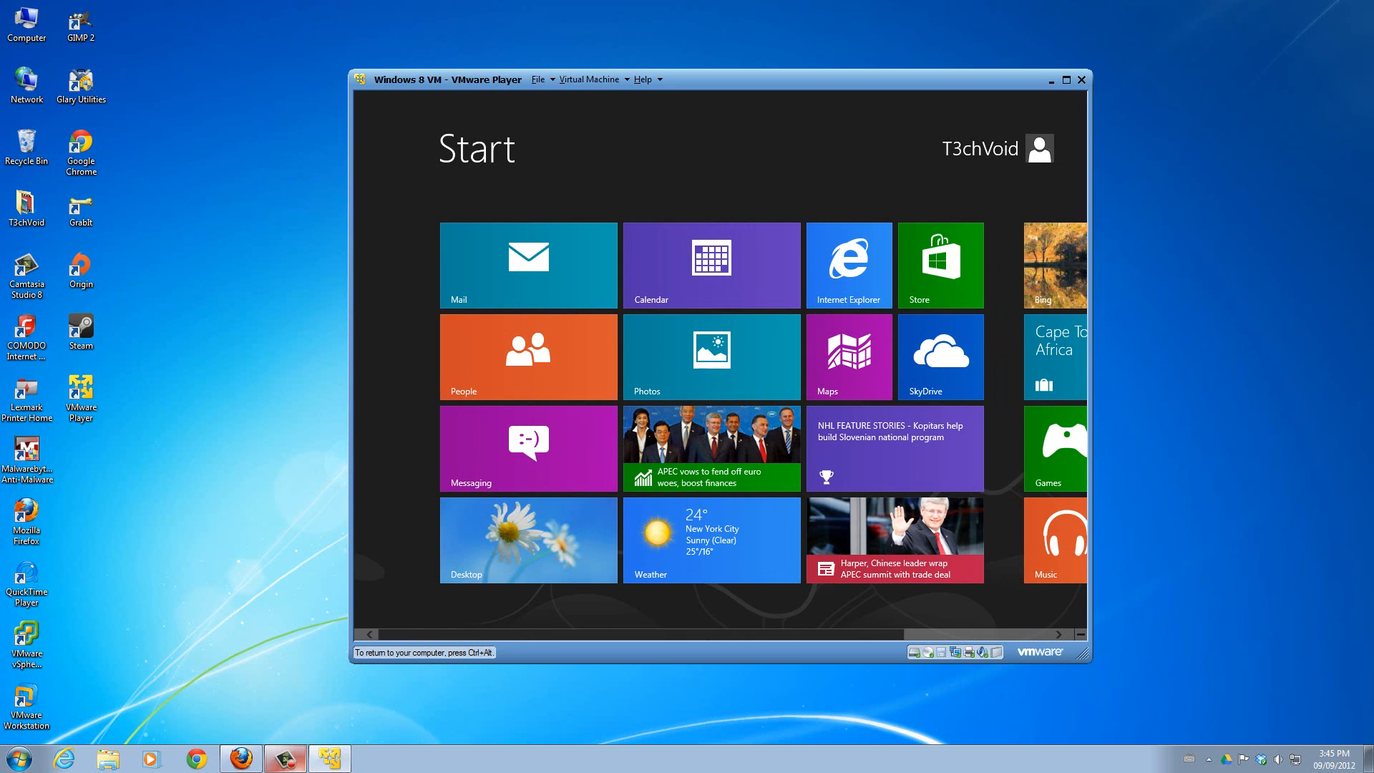
click(504, 544)
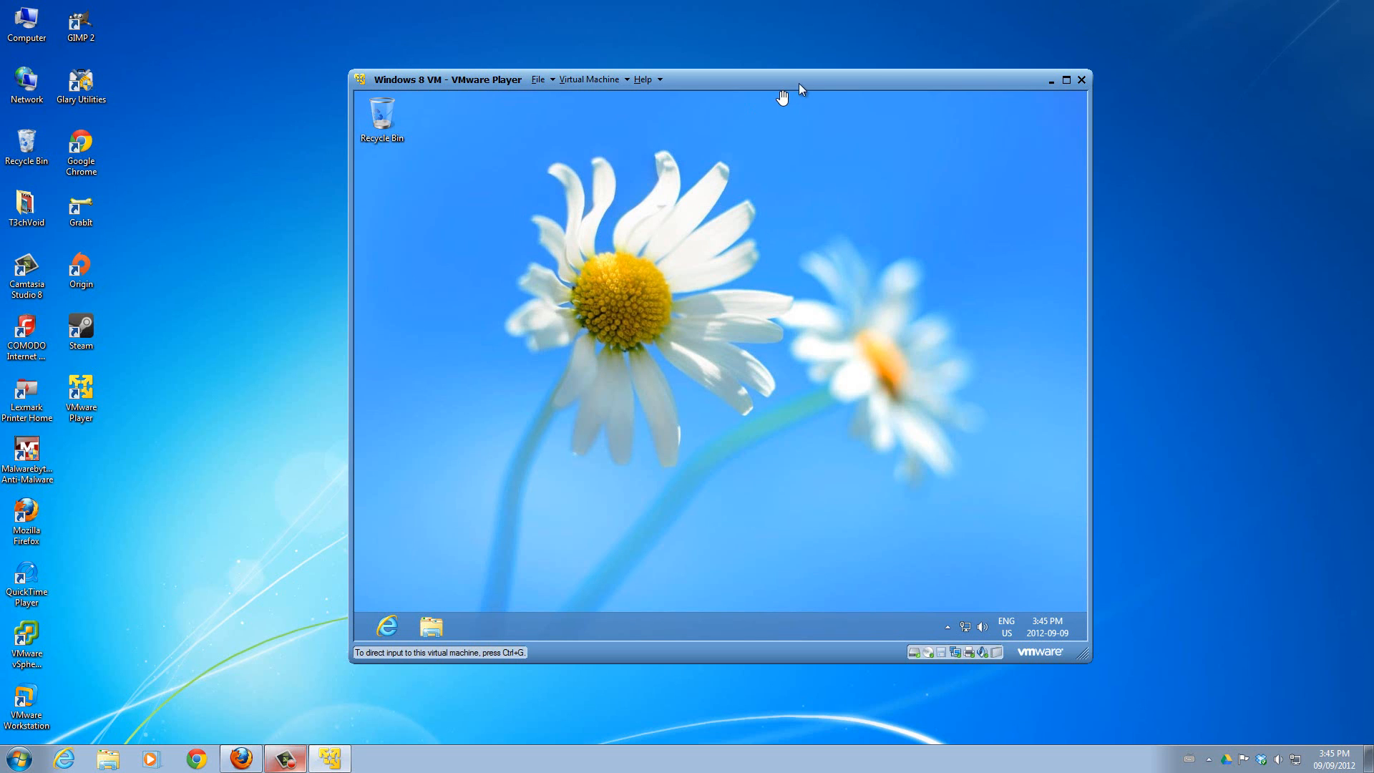
Shift the virtual machine's window slightly, release input to the host, and minimize and restore the window.
mouse_move(805, 79)
mouse_down()
mouse_move(815, 94)
mouse_move(801, 88)
mouse_up()
click(730, 263)
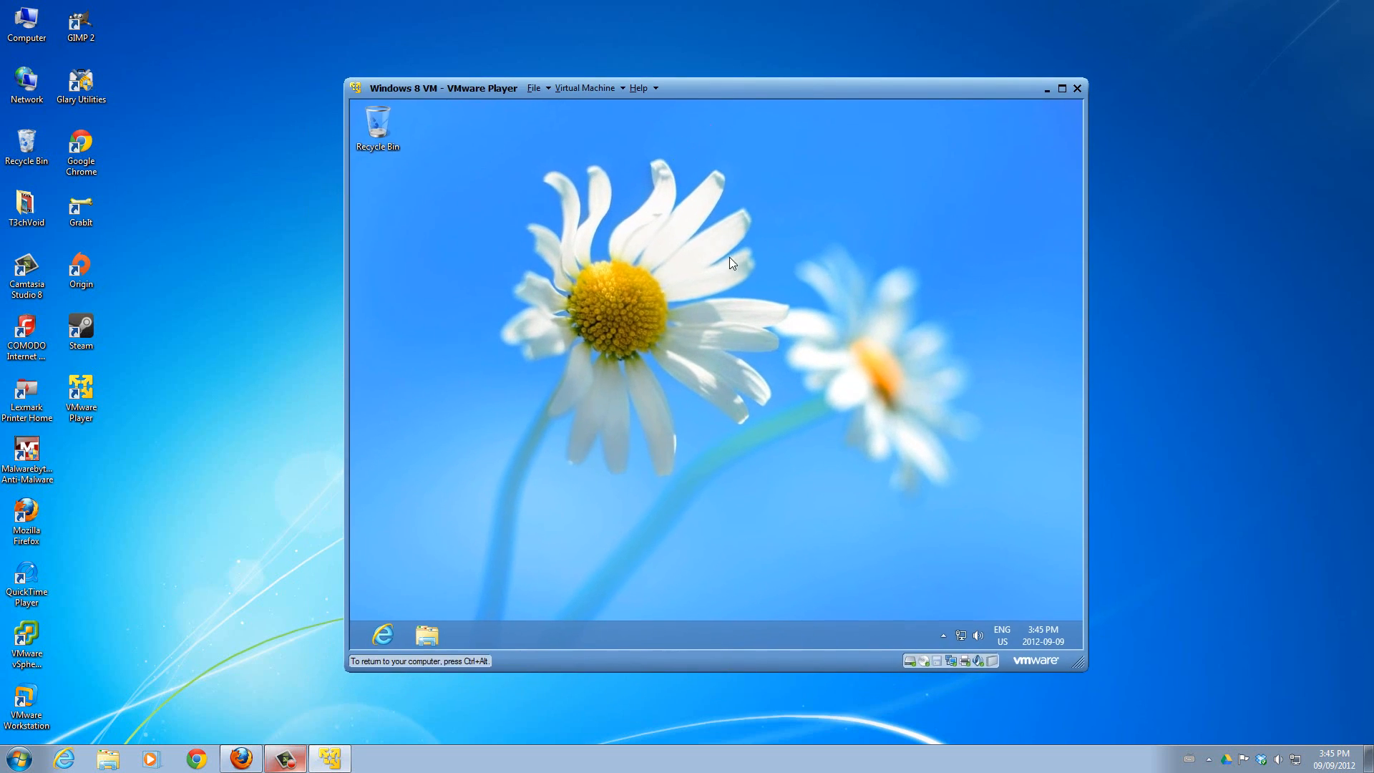
key(ctrl+alt)
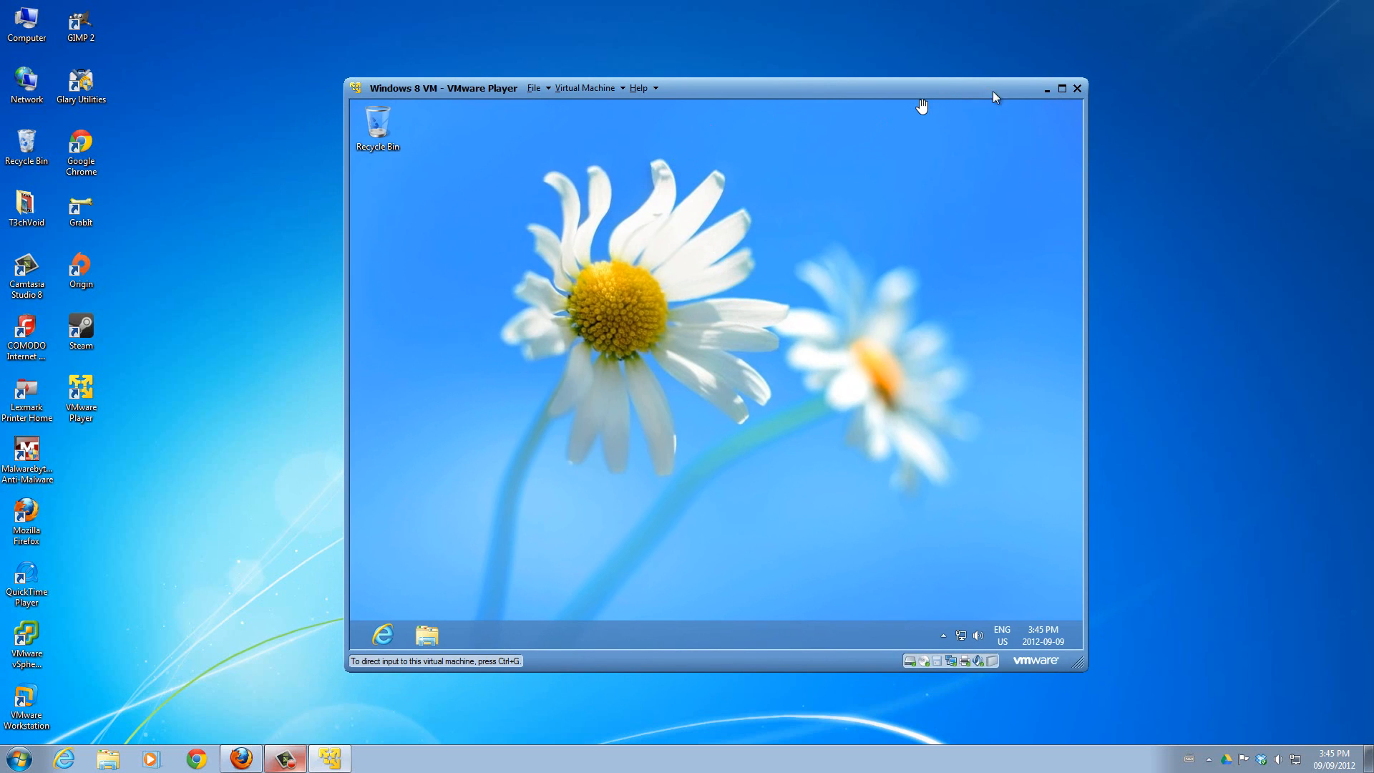
click(1045, 90)
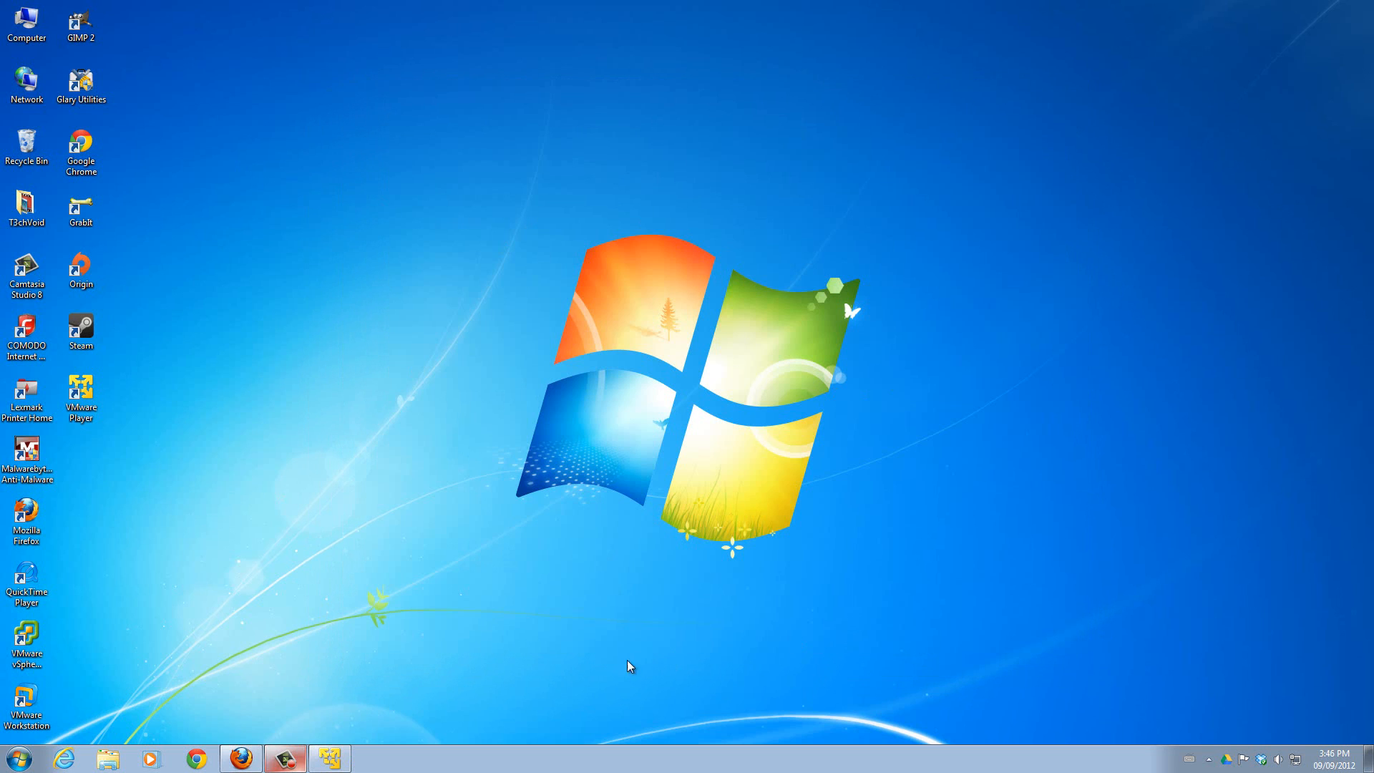
click(330, 758)
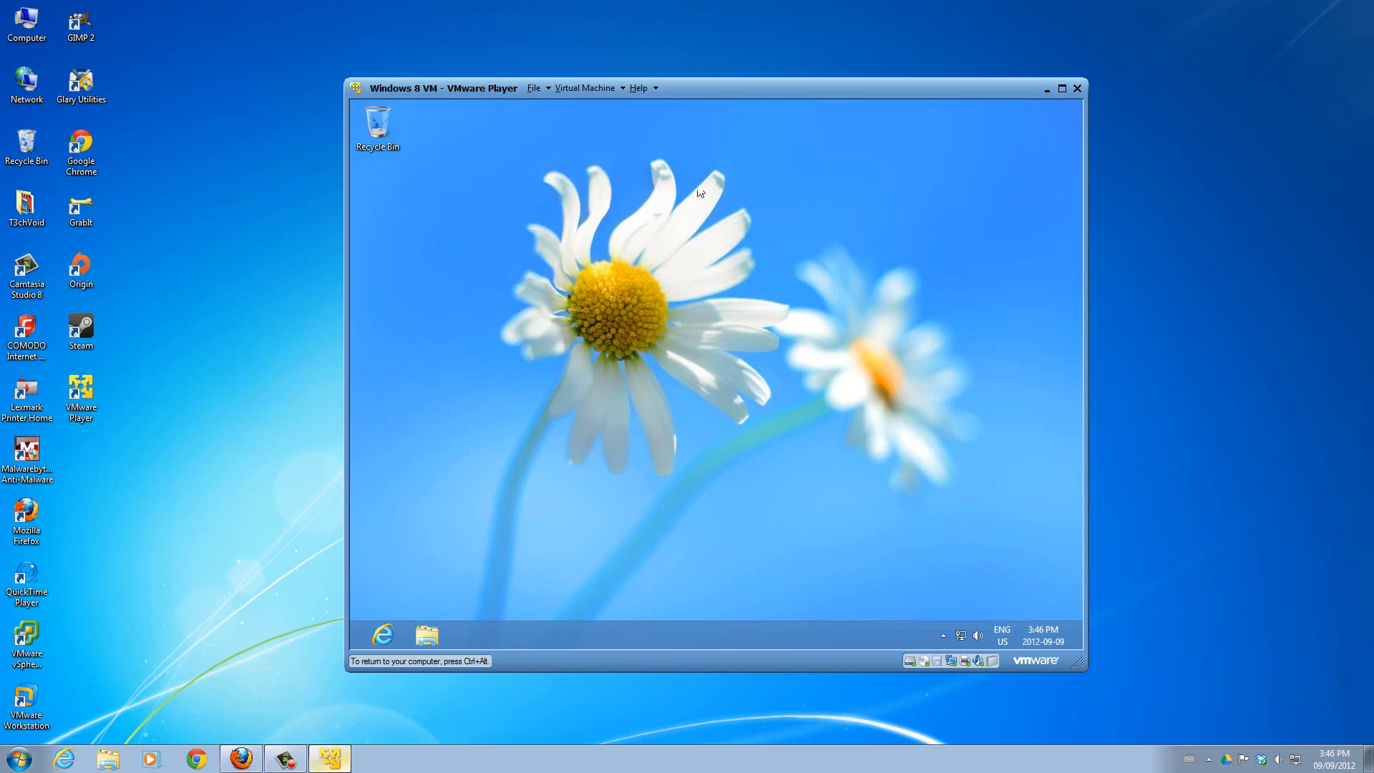
View the Libraries in the virtual machine's File Explorer, close that window, and open the desktop Settings from the charms.
click(418, 633)
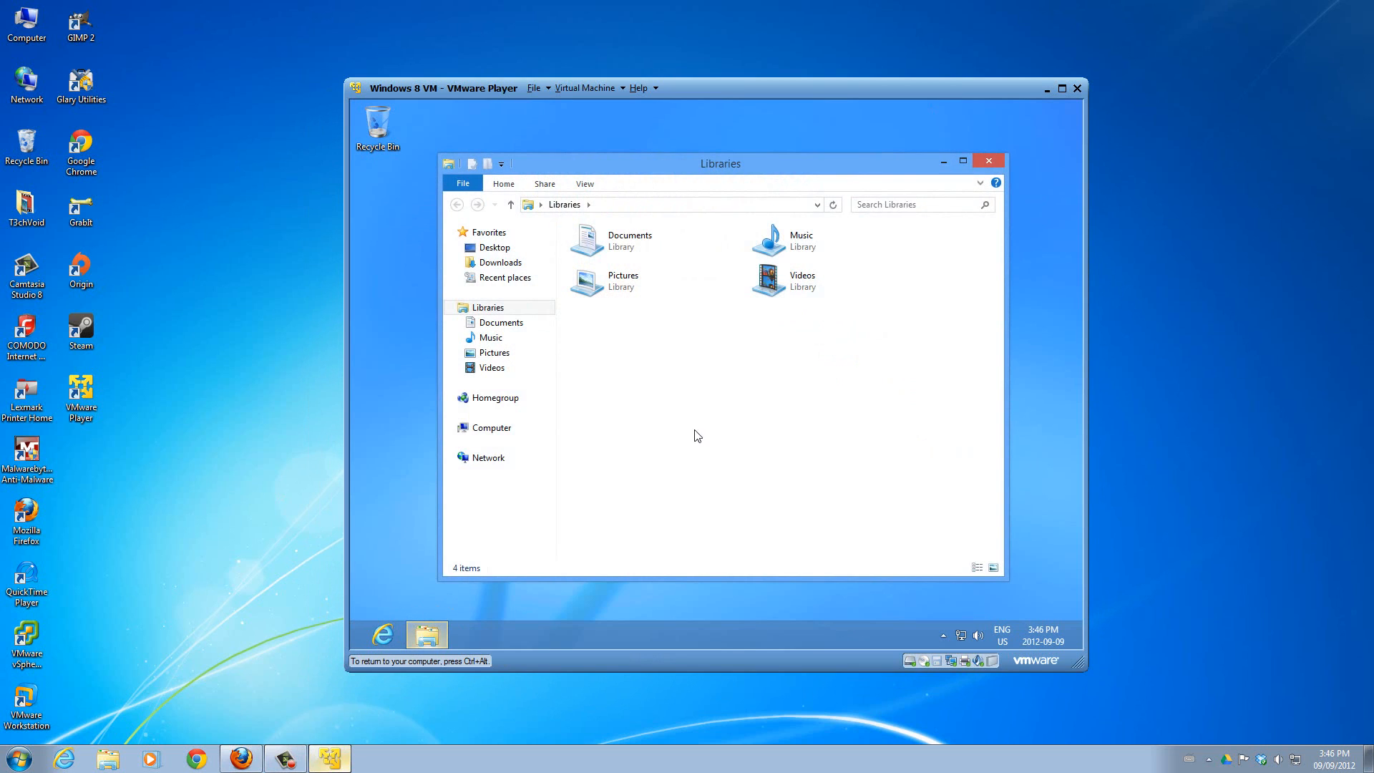
click(994, 168)
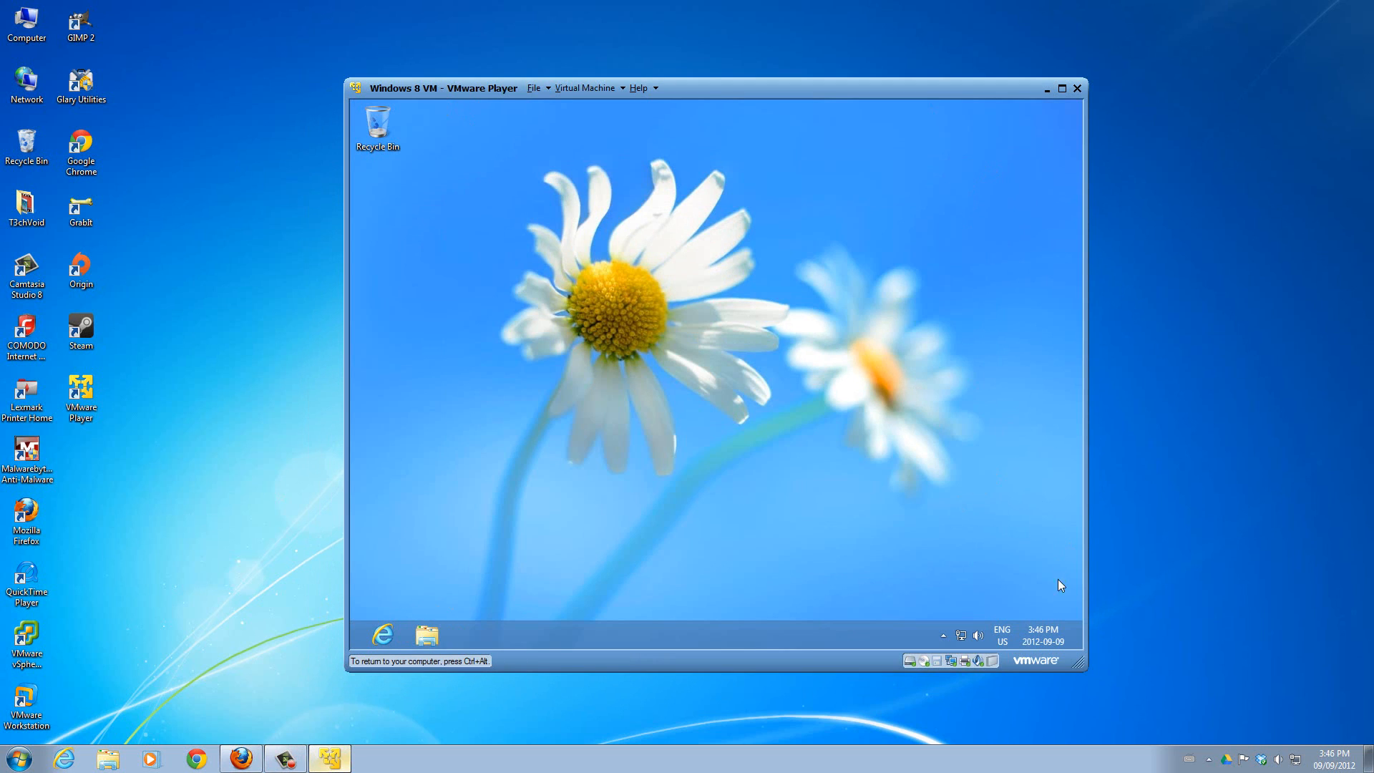
mouse_move(1076, 647)
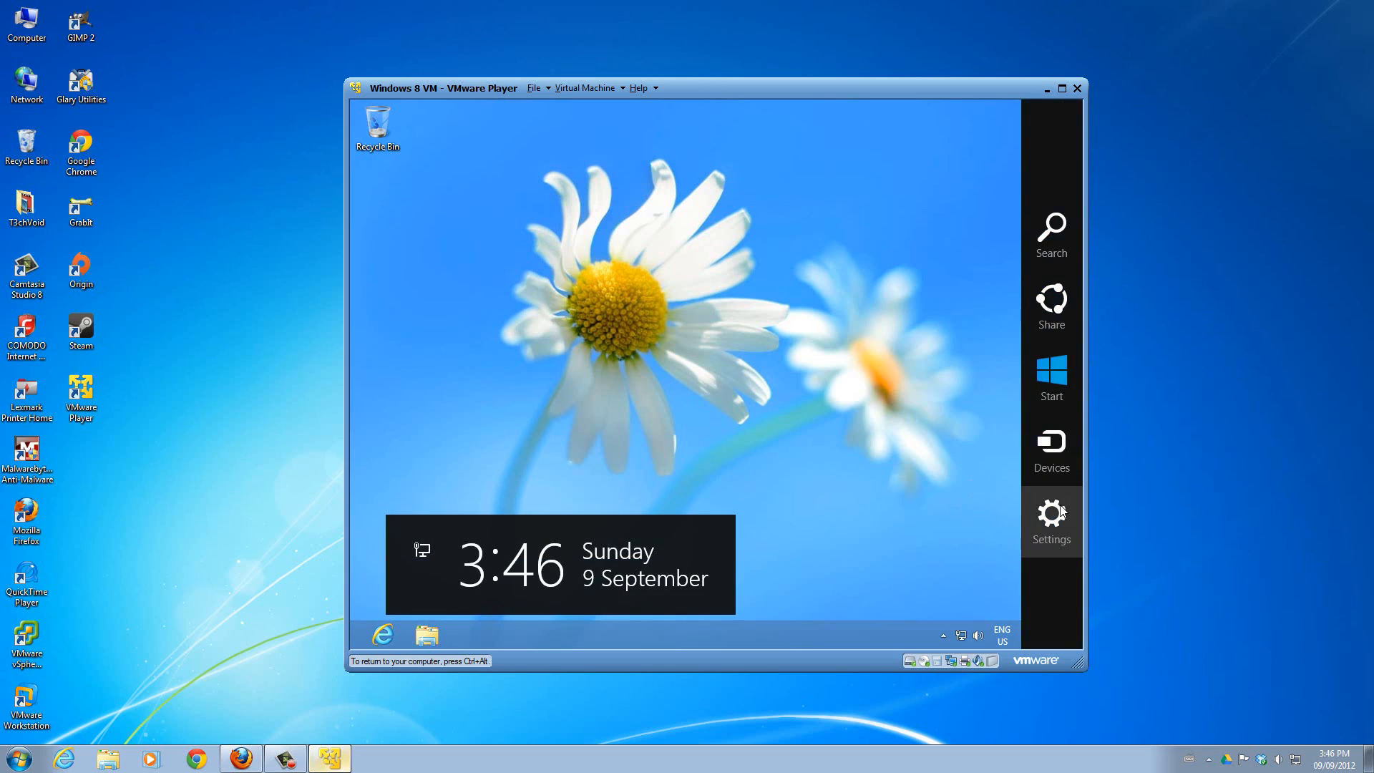
click(1061, 509)
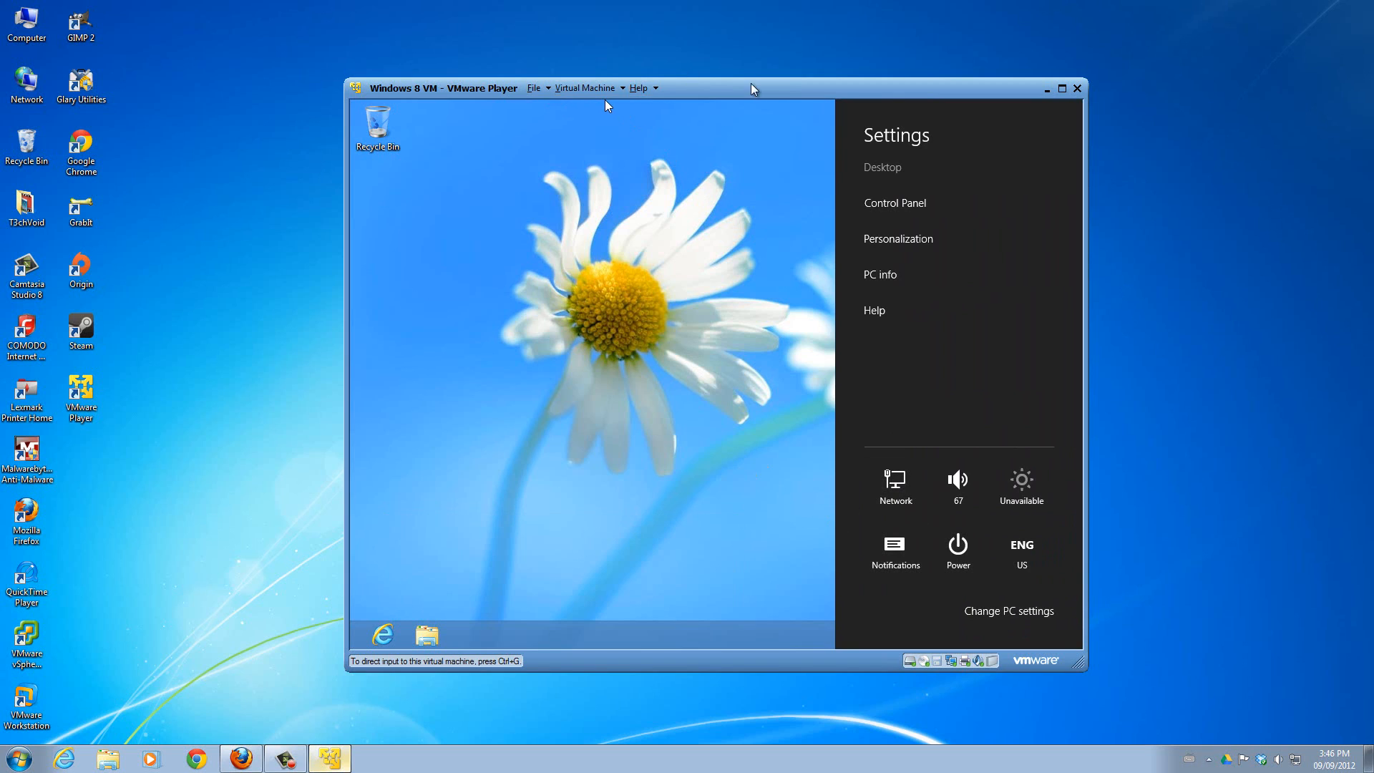
Exit VMware Player and confirm suspending the Windows 8 virtual machine.
click(1078, 88)
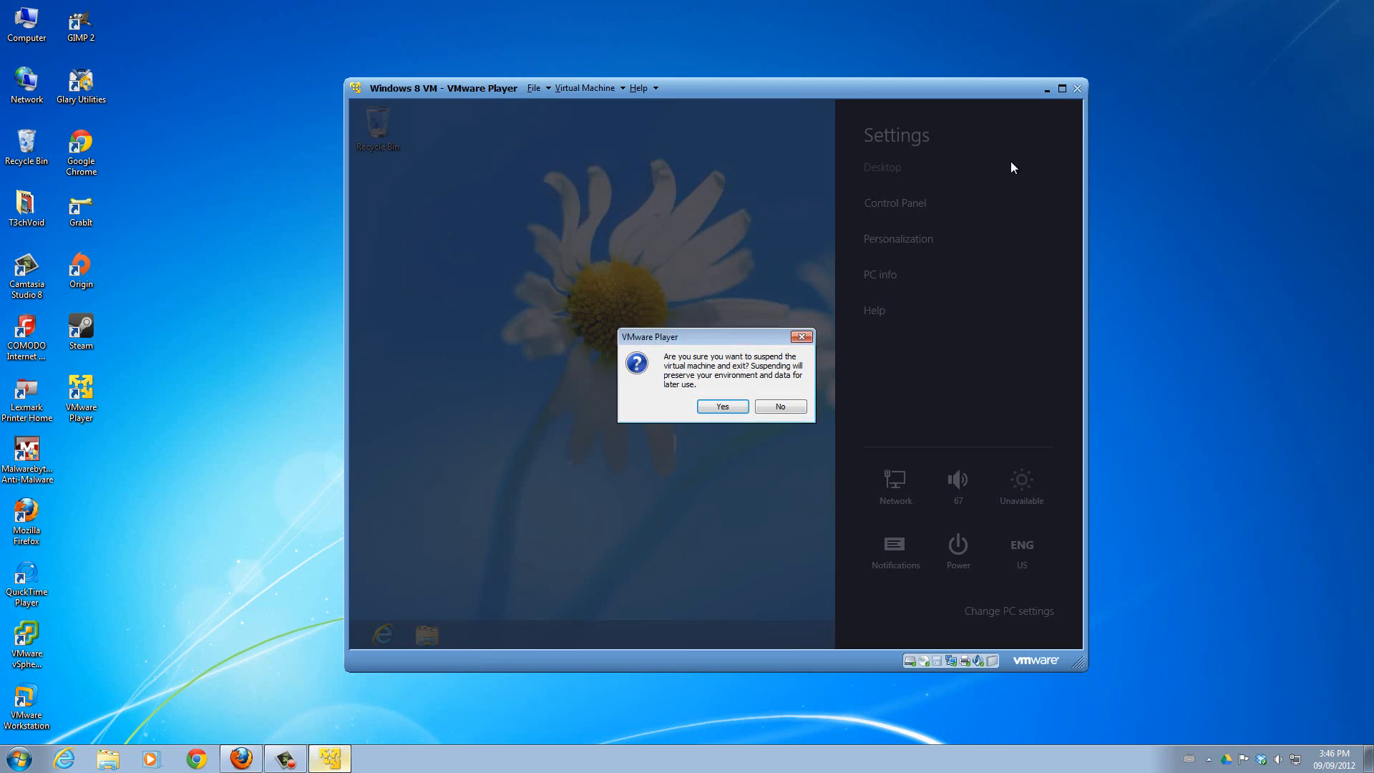
click(735, 405)
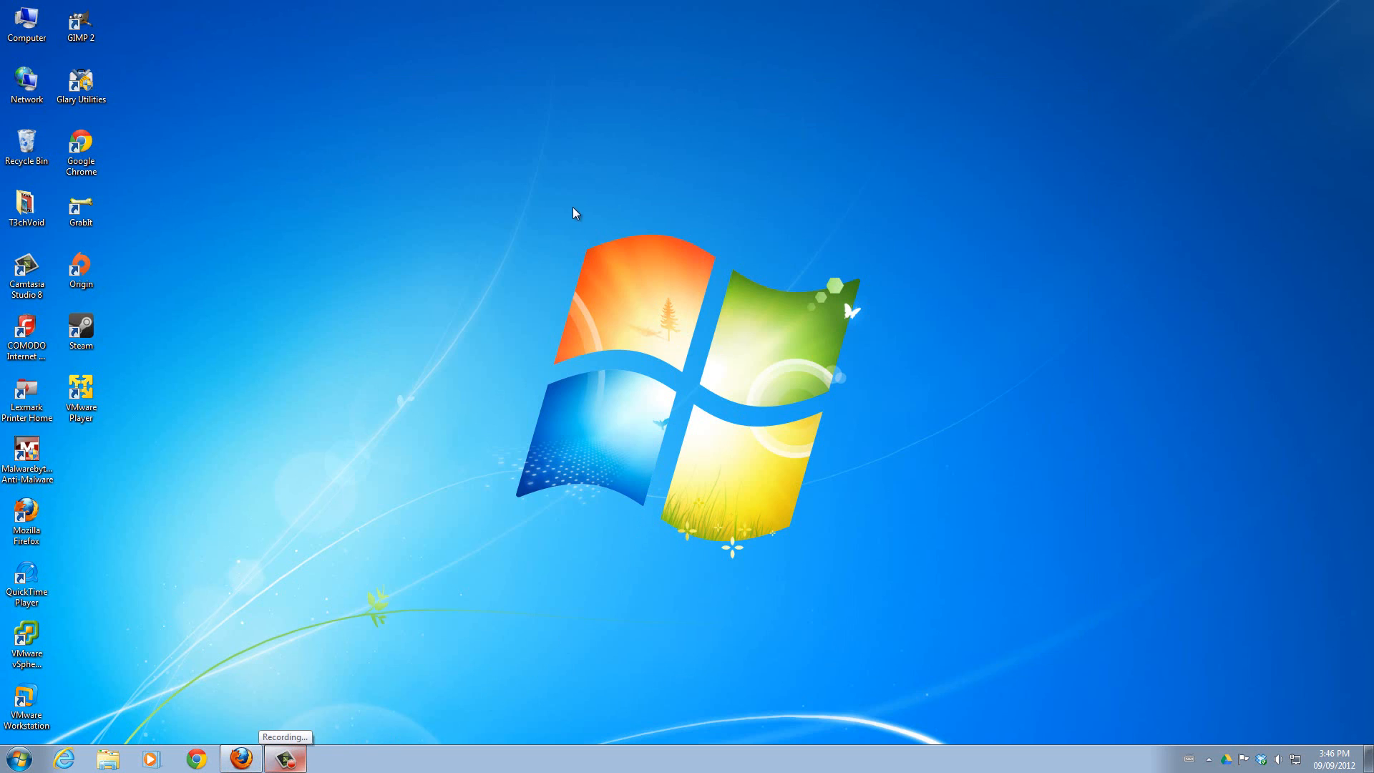
drag(520, 211, 862, 561)
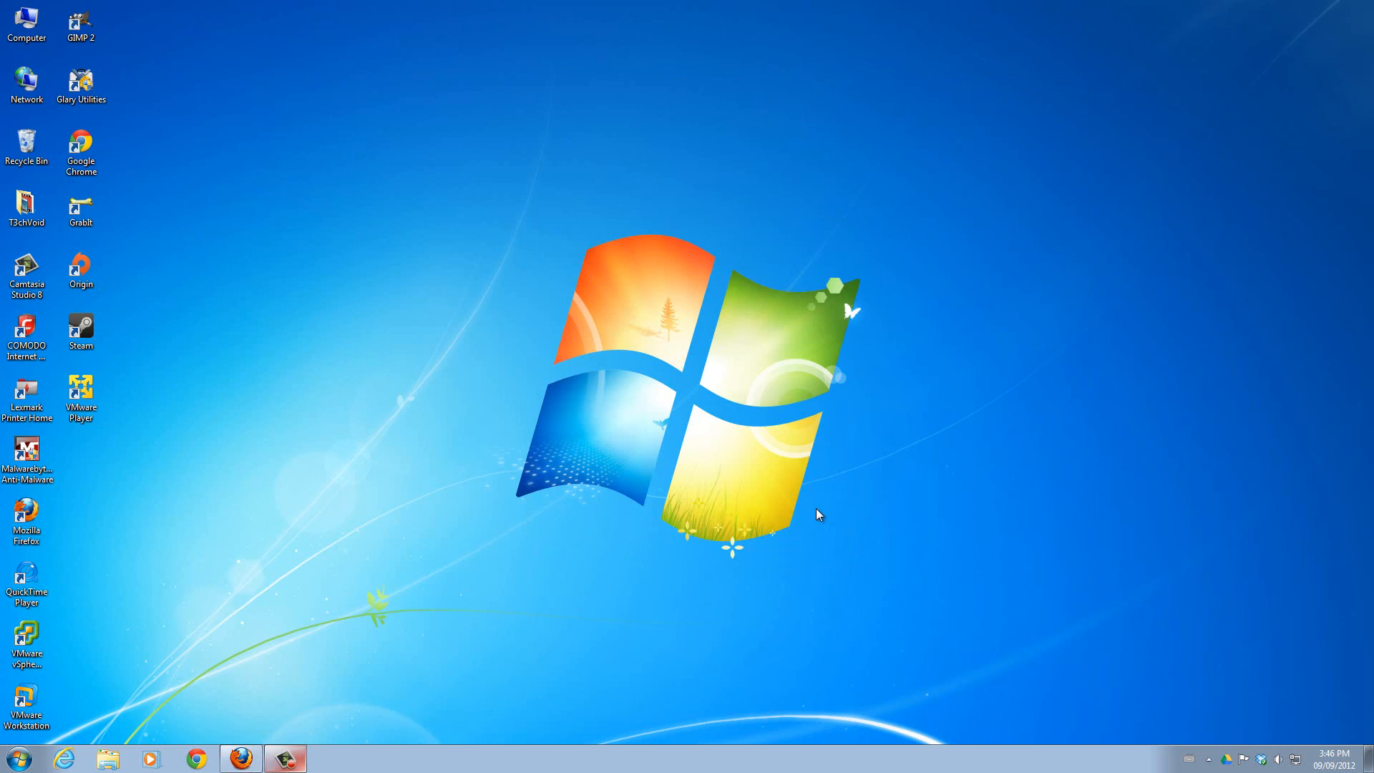